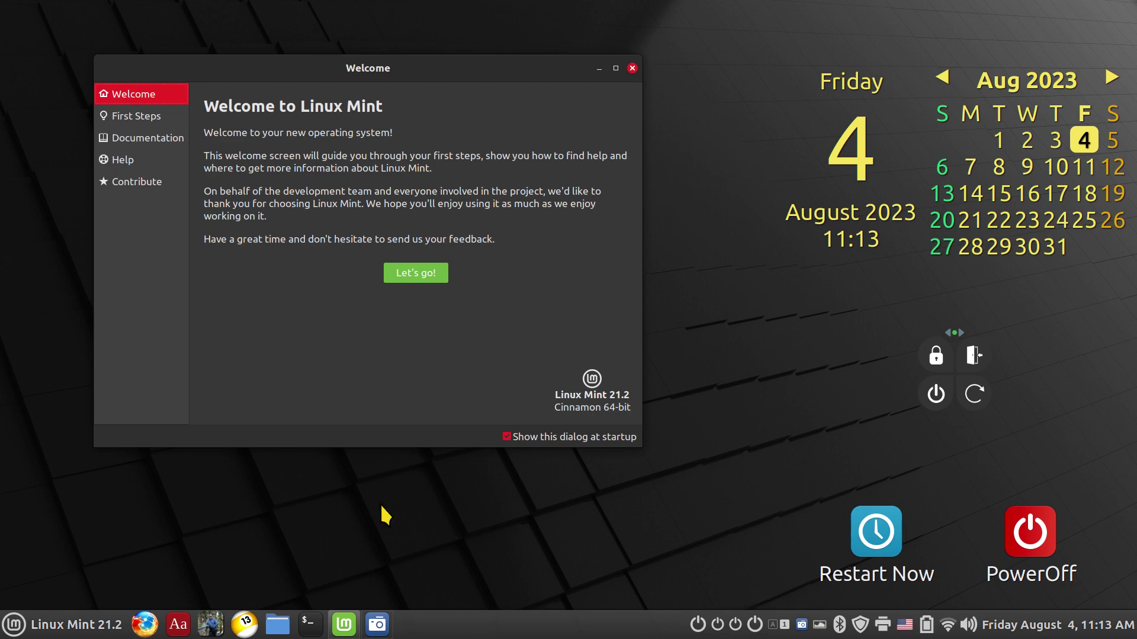
- Open the Mint application menu while the Welcome window stays on screen
{"action": "left_click", "coordinate": [13, 624]}
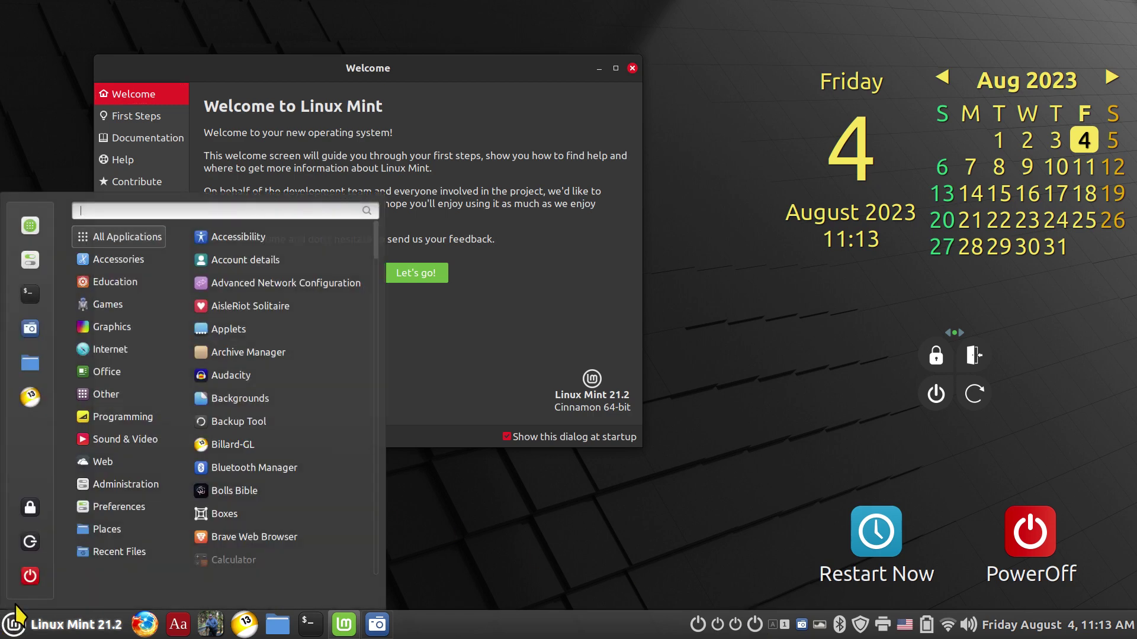
- Choose Quit to show the shutdown countdown dialog, then close it without shutting down
{"action": "left_click", "coordinate": [29, 578]}
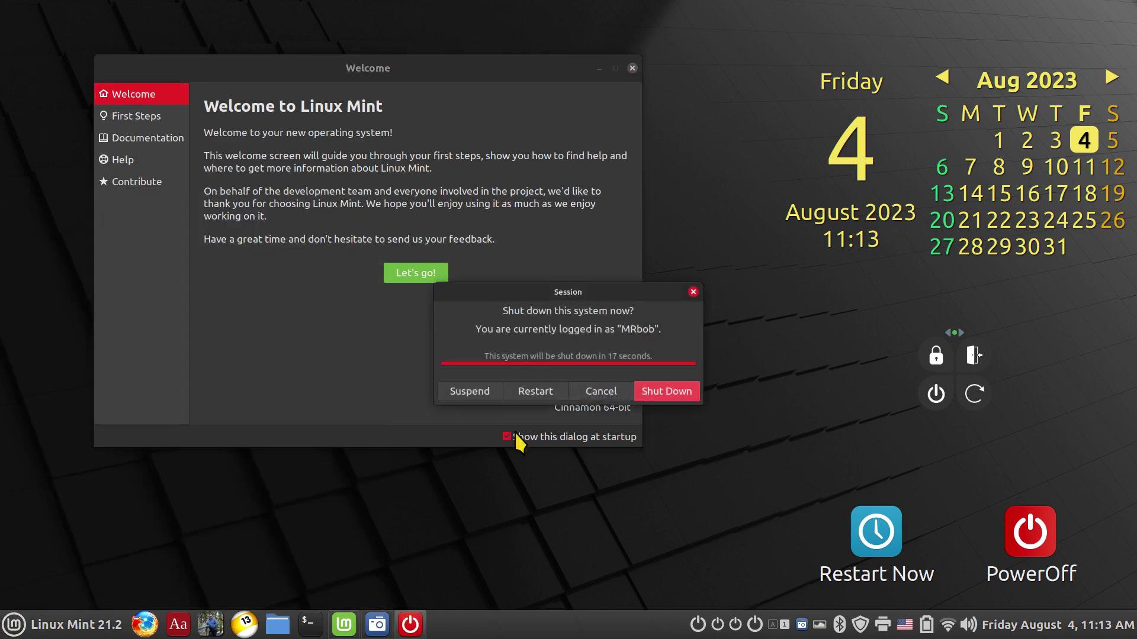
{"action": "left_click", "coordinate": [688, 295]}
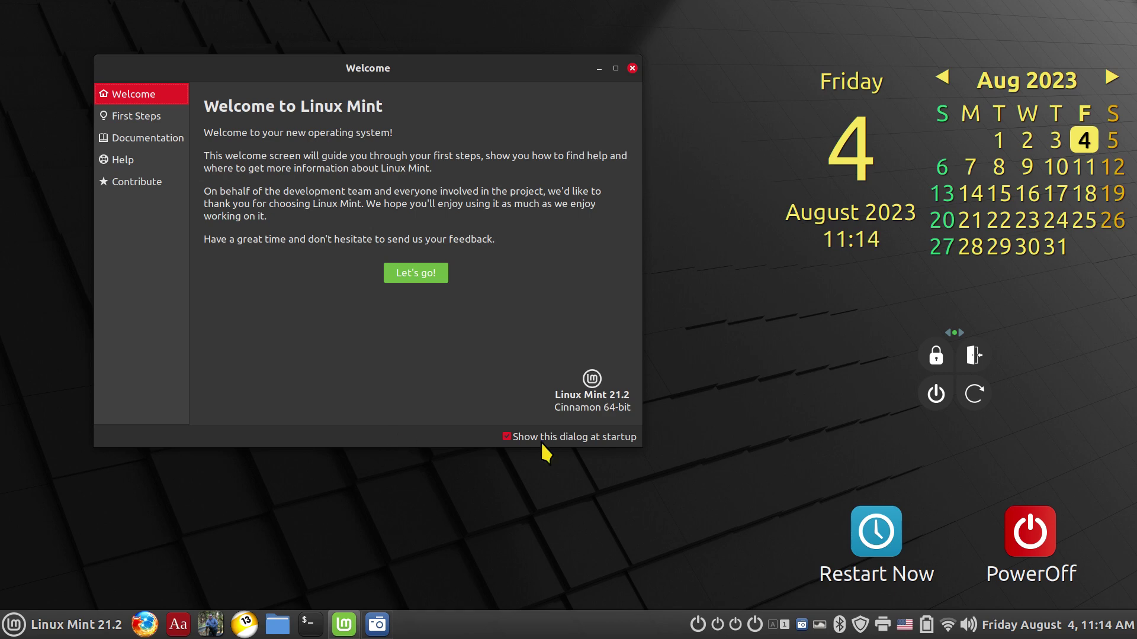
{"action": "left_click", "coordinate": [211, 624]}
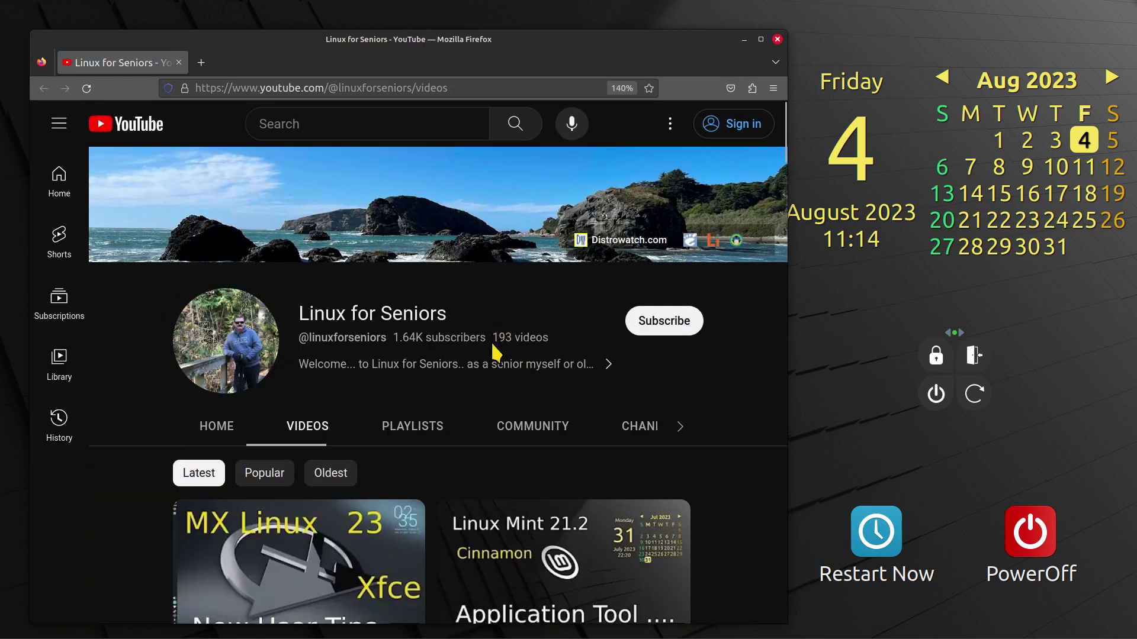
{"action": "left_click_drag", "start_coordinate": [492, 338], "coordinate": [552, 342]}
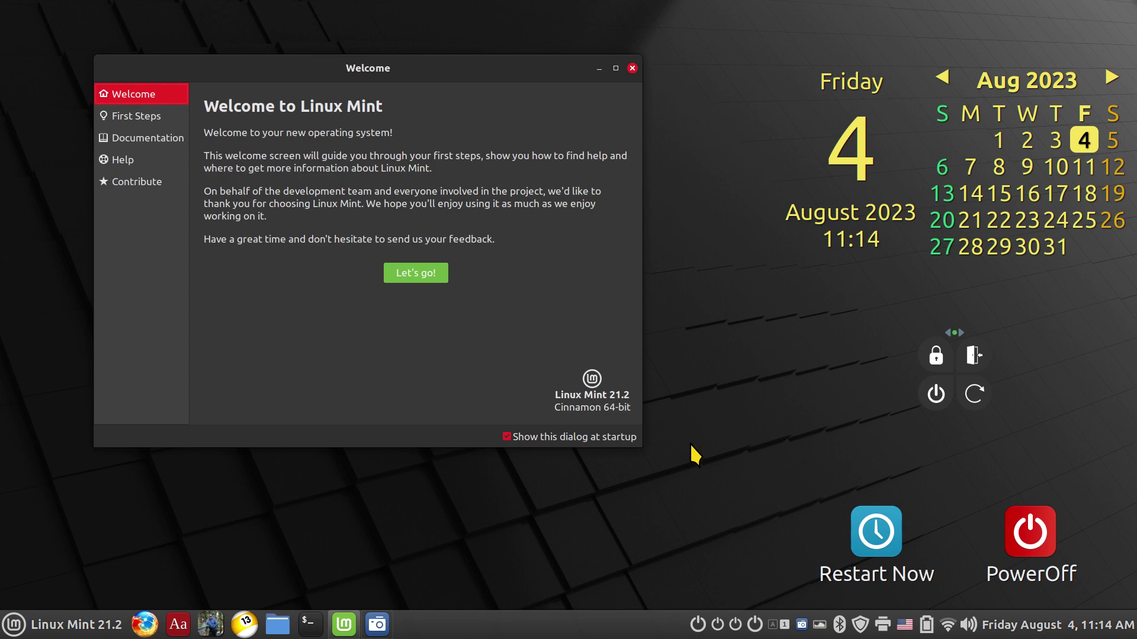
- Close the Welcome window, then test Quit from the menu and dismiss the shutdown prompt
{"action": "key", "text": "alt+F4"}
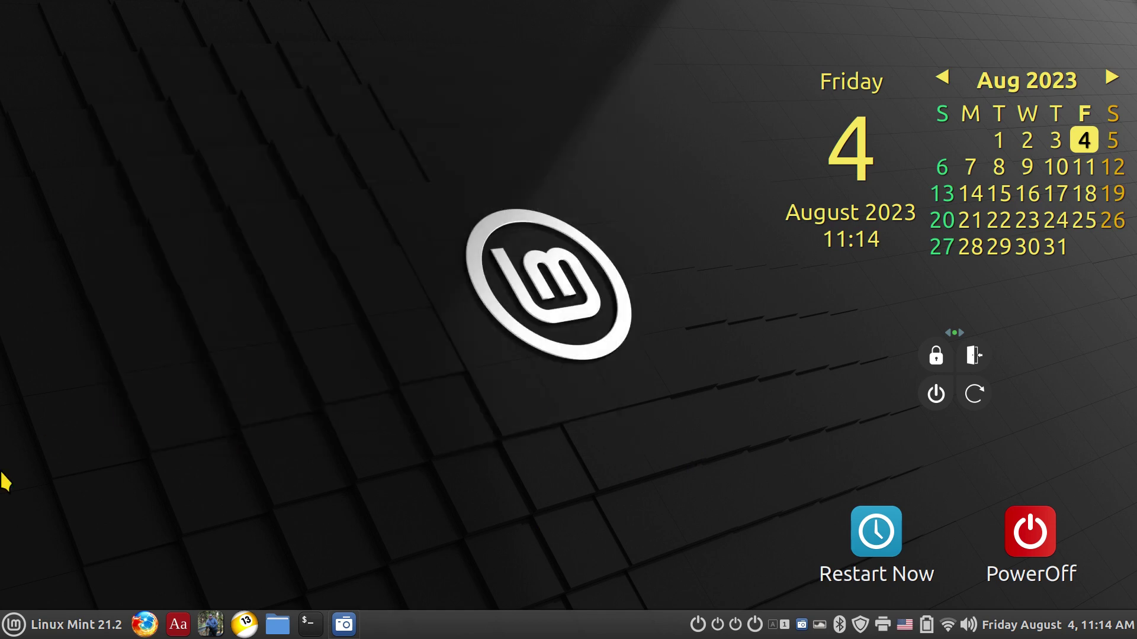
{"action": "left_click", "coordinate": [24, 625]}
{"action": "left_click", "coordinate": [30, 576]}
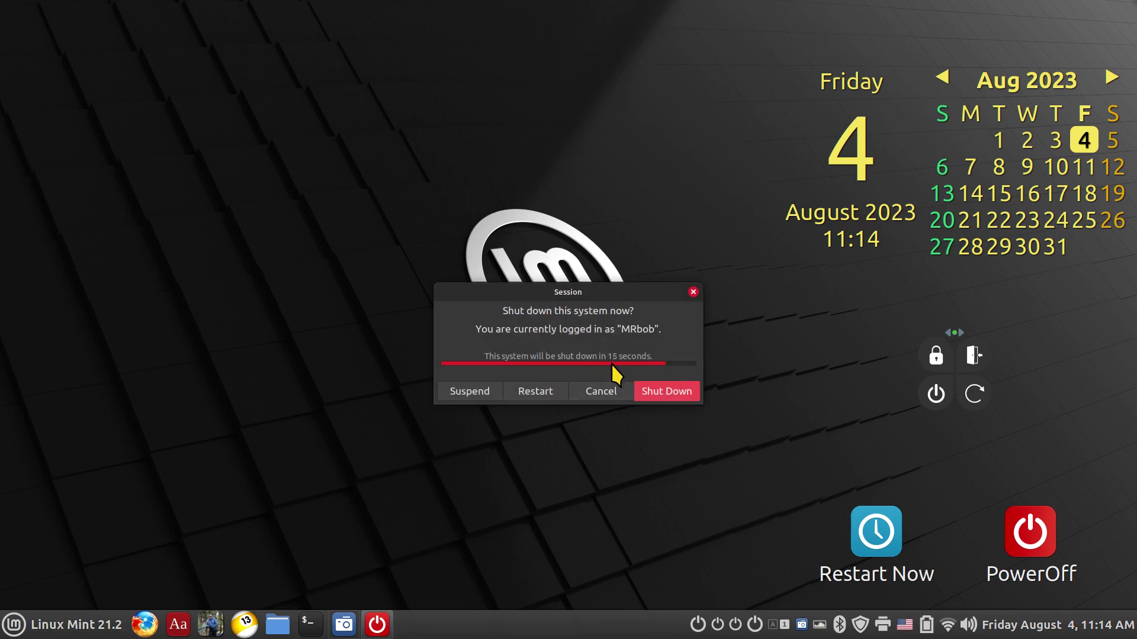
{"action": "left_click", "coordinate": [692, 292]}
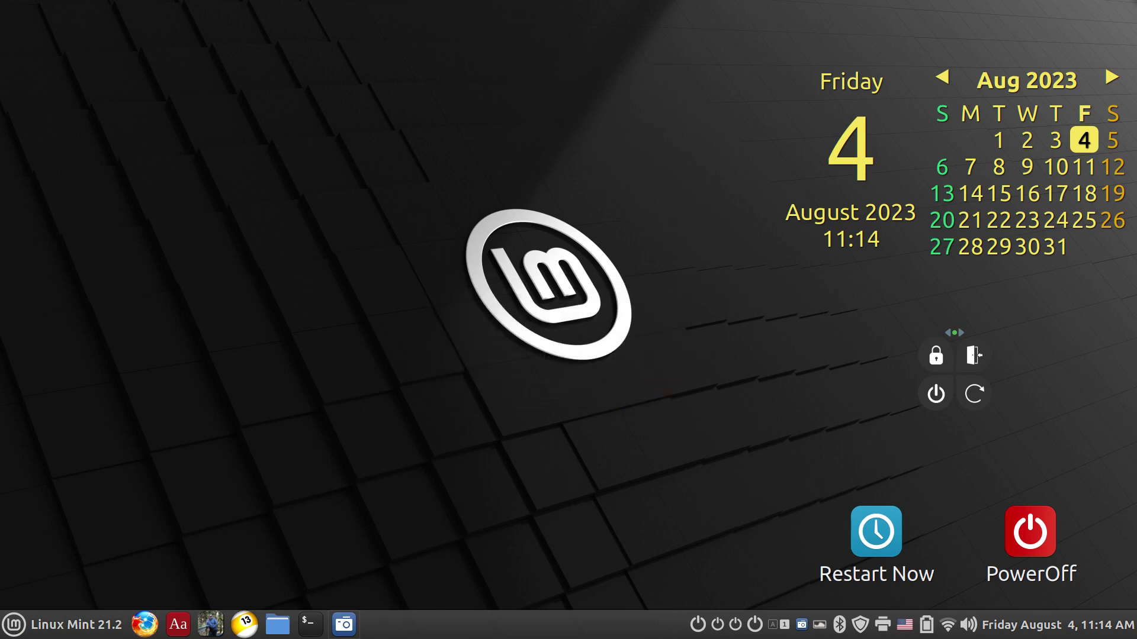
- Switch off 'Enable timer when logging out or shutting down' in System Settings > General
{"action": "right_click", "coordinate": [507, 628]}
{"action": "left_click", "coordinate": [518, 601]}
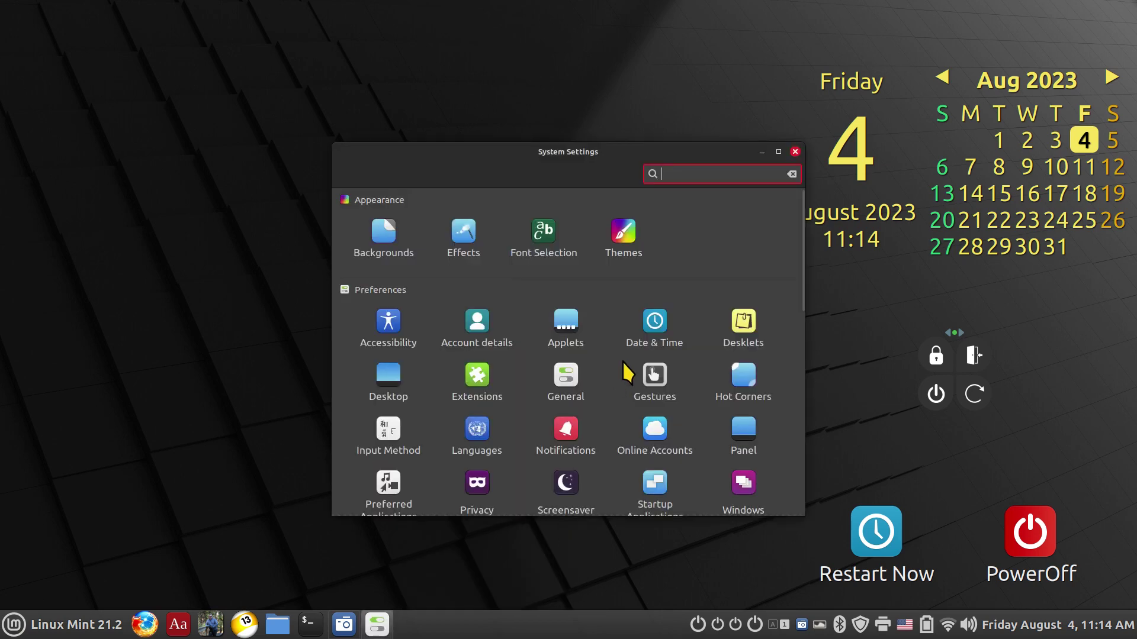
{"action": "left_click", "coordinate": [567, 386]}
{"action": "left_click", "coordinate": [715, 292]}
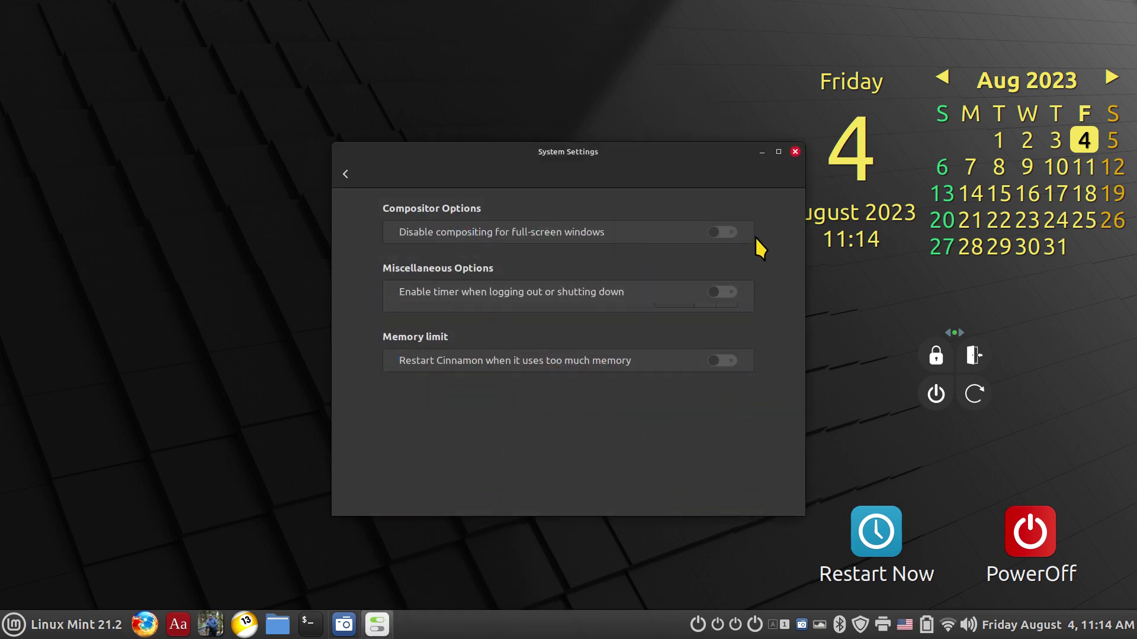
{"action": "left_click", "coordinate": [795, 152]}
- Retest the shutdown prompt from Quit and the desklet power button, dismissing each
{"action": "left_click", "coordinate": [14, 625]}
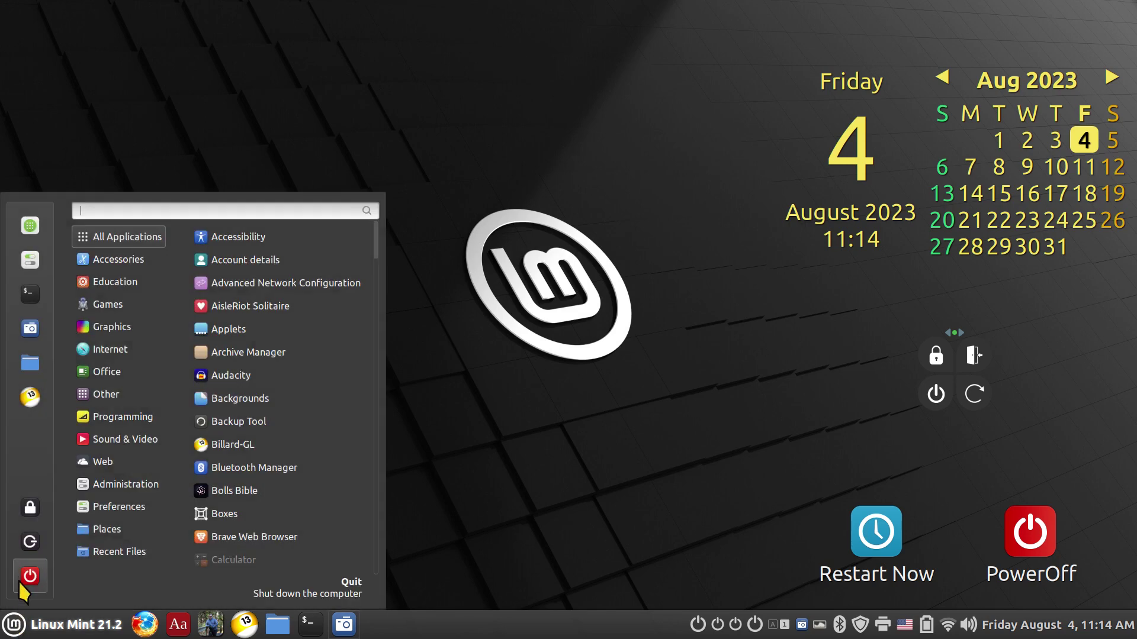
{"action": "left_click", "coordinate": [23, 578]}
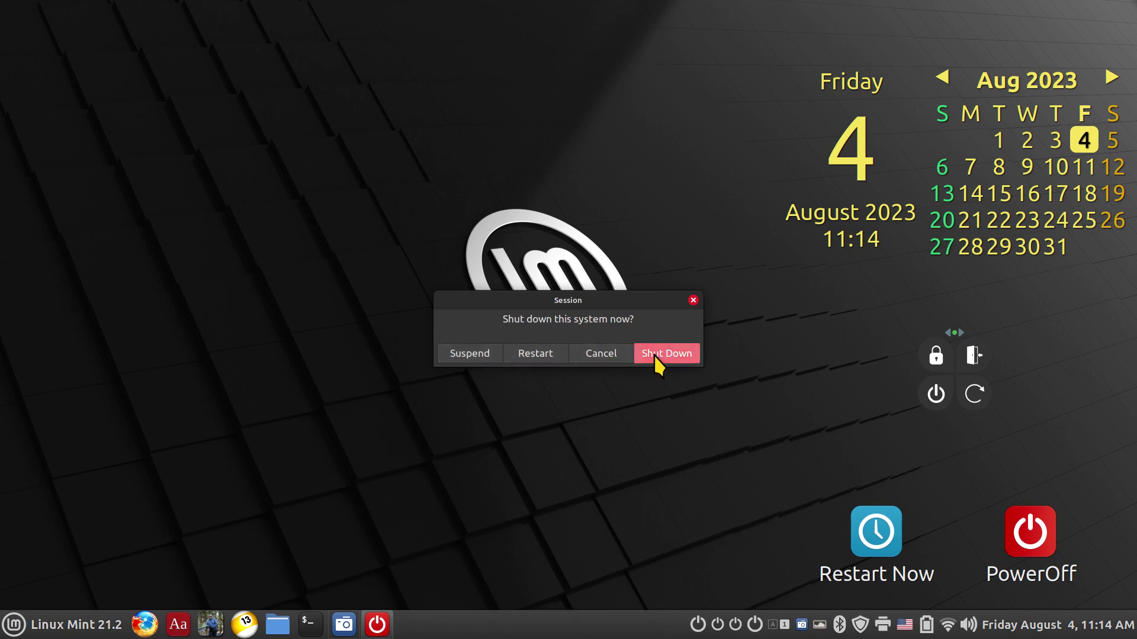
{"action": "left_click", "coordinate": [693, 301]}
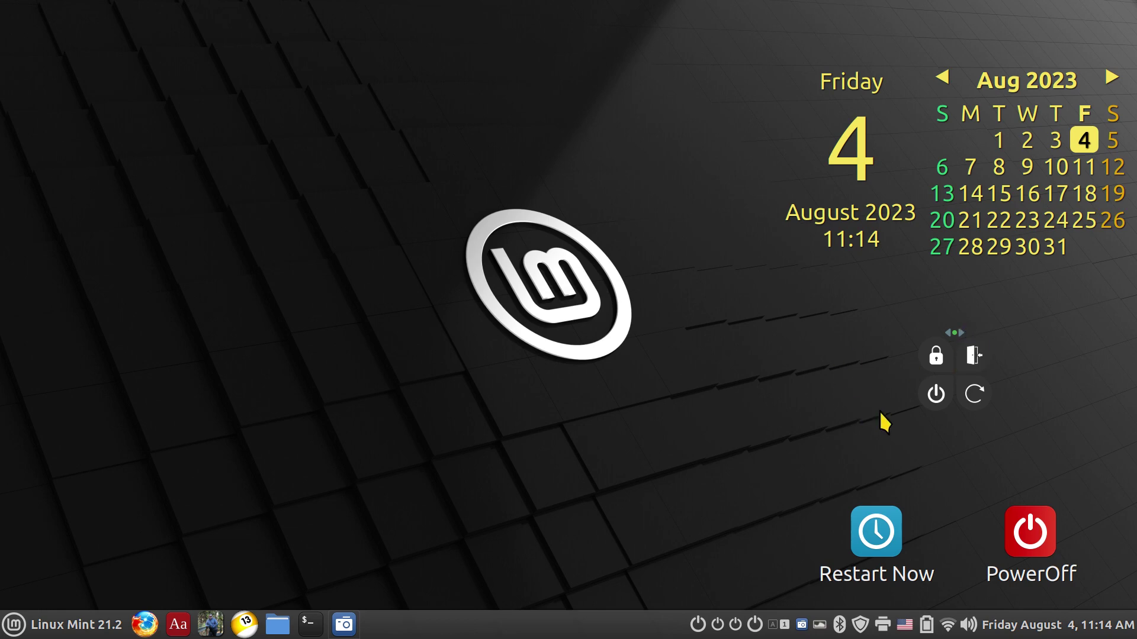
{"action": "left_click", "coordinate": [938, 393]}
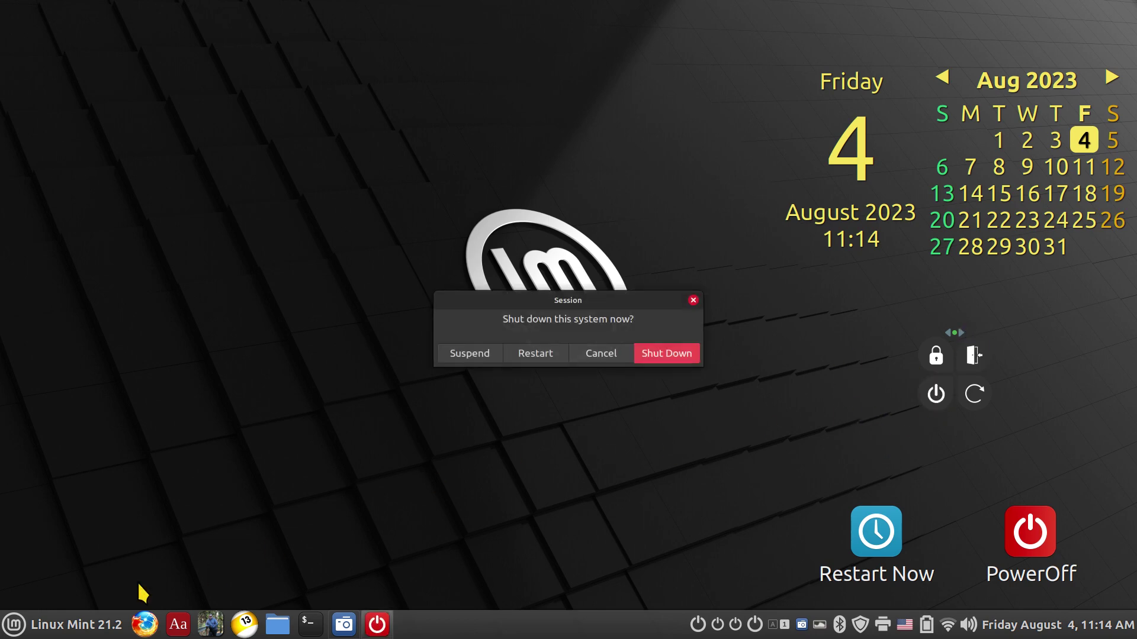
{"action": "left_click", "coordinate": [692, 301]}
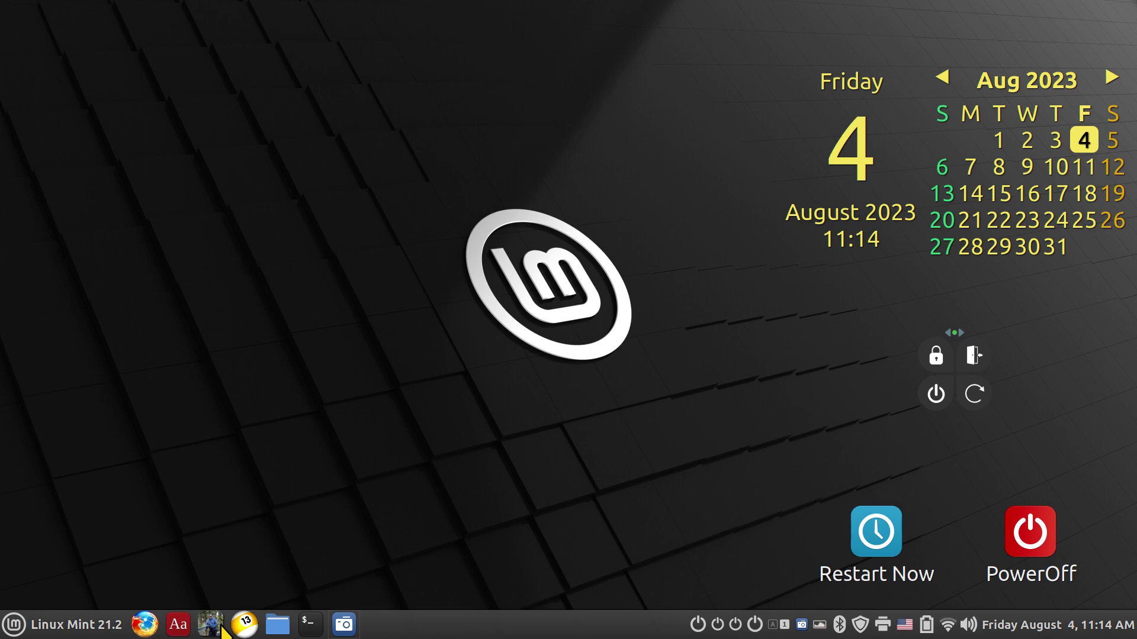
- Open System Settings from the panel's context menu, then close it
{"action": "right_click", "coordinate": [540, 628]}
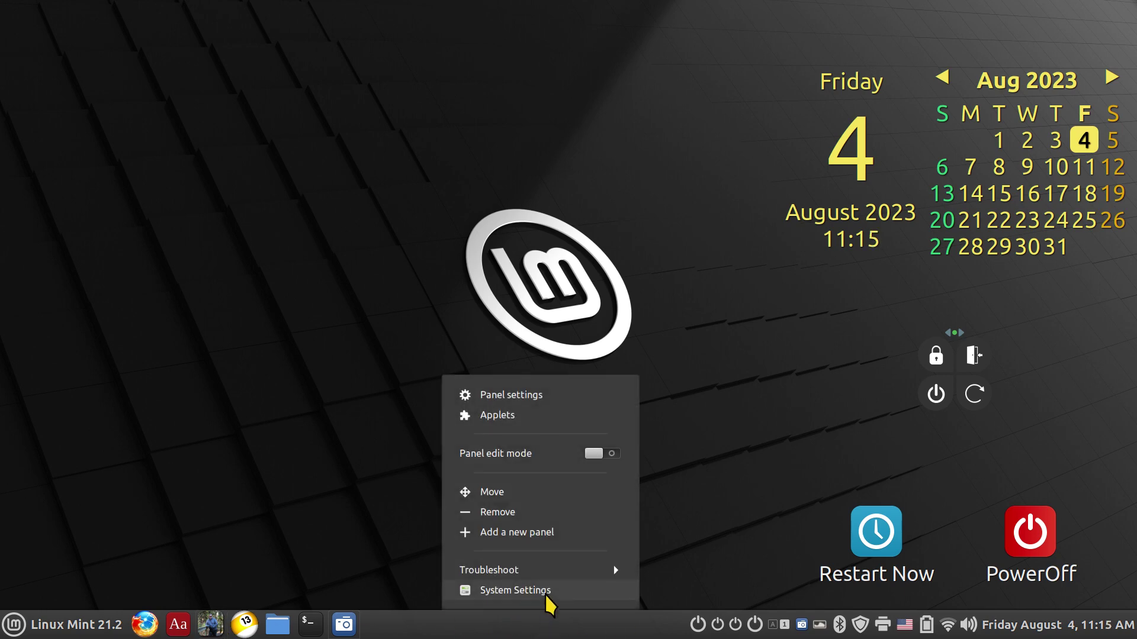
{"action": "left_click", "coordinate": [546, 595]}
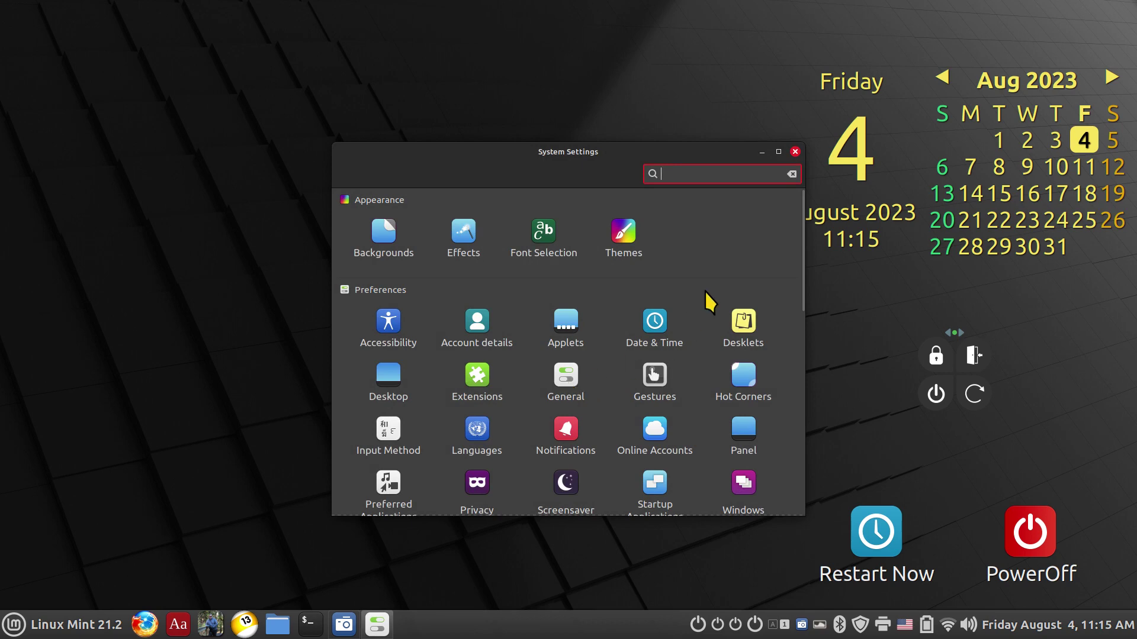
{"action": "left_click", "coordinate": [795, 151]}
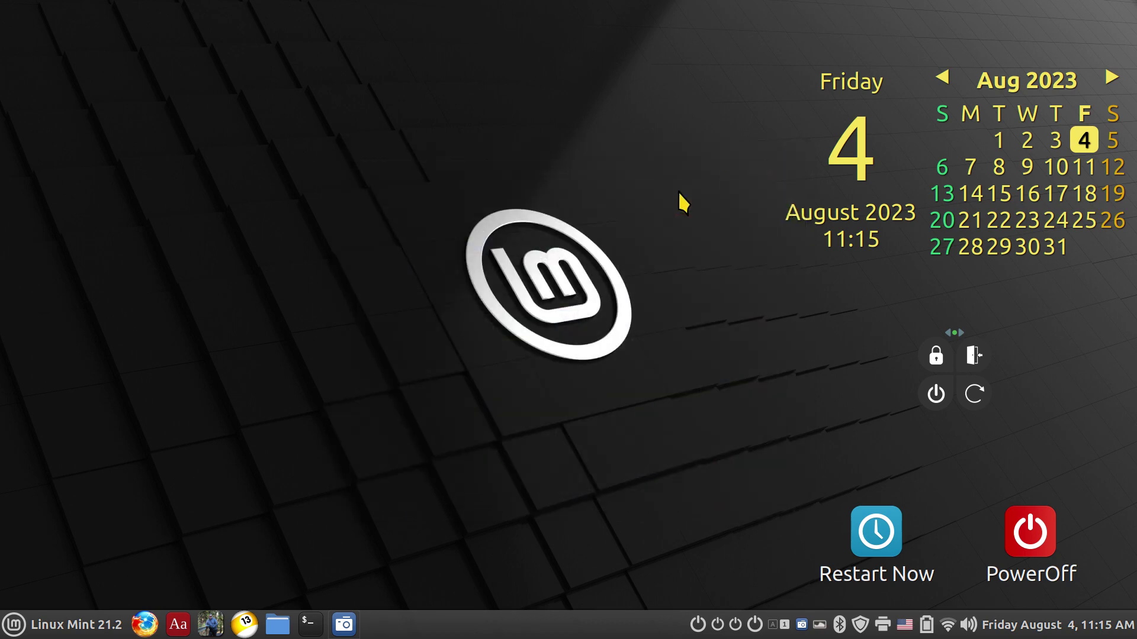
- Reopen System Settings from the menu favourites, look at Themes, then go to General
{"action": "left_click", "coordinate": [15, 625]}
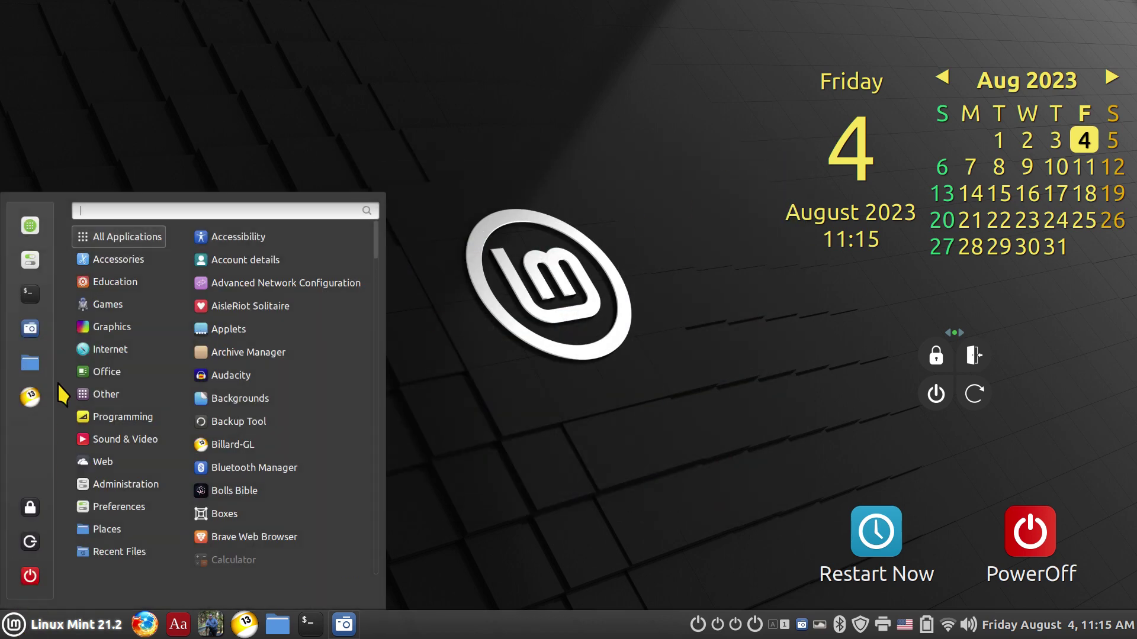
{"action": "left_click", "coordinate": [30, 260]}
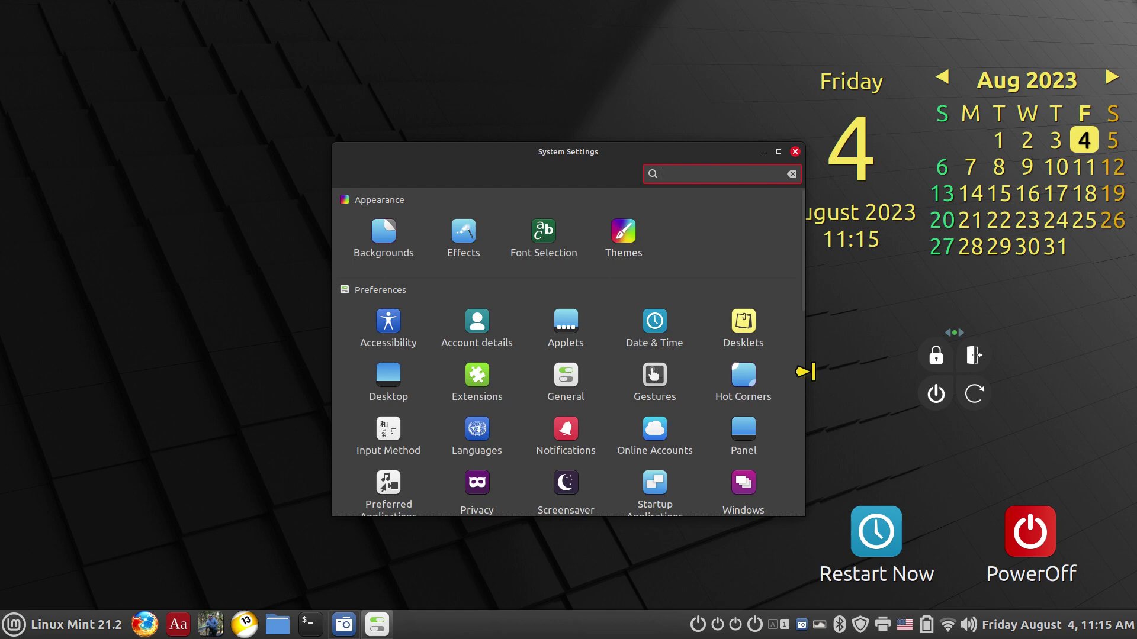
{"action": "left_click", "coordinate": [623, 234]}
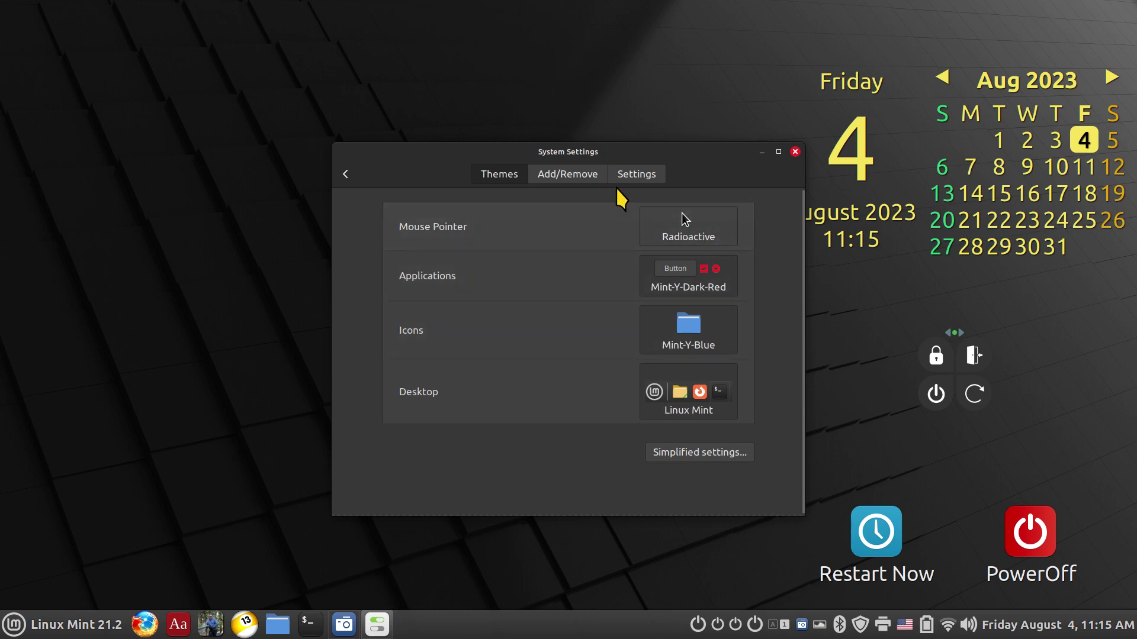
{"action": "left_click", "coordinate": [346, 174]}
{"action": "left_click", "coordinate": [550, 380]}
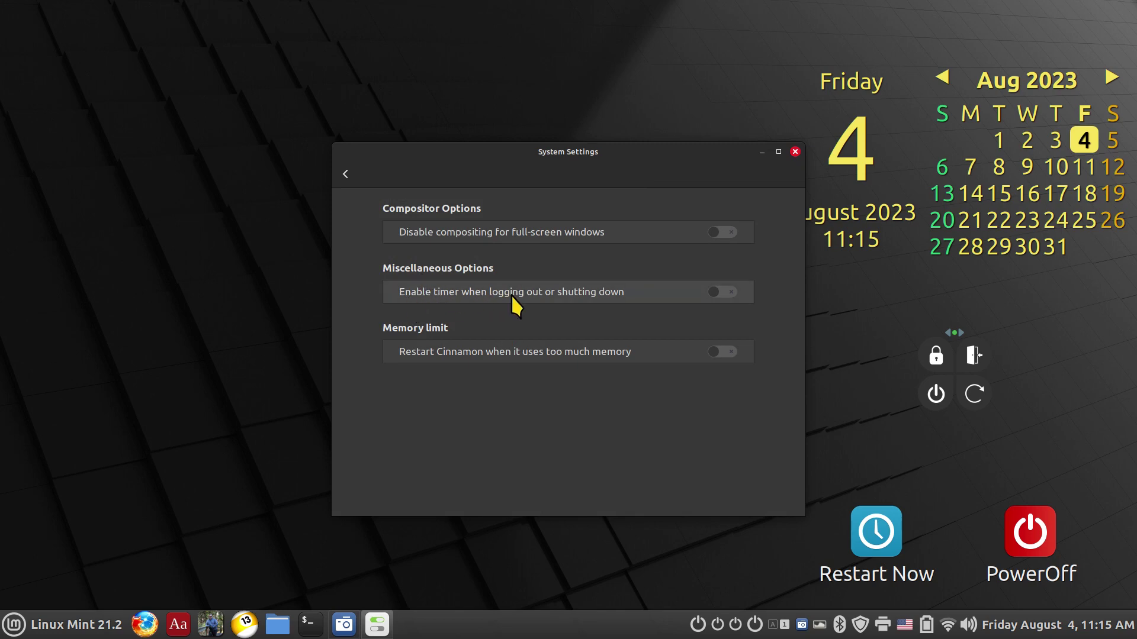
- Turn the logout and shutdown timer back on with a 15-second timer delay
{"action": "left_click", "coordinate": [726, 293]}
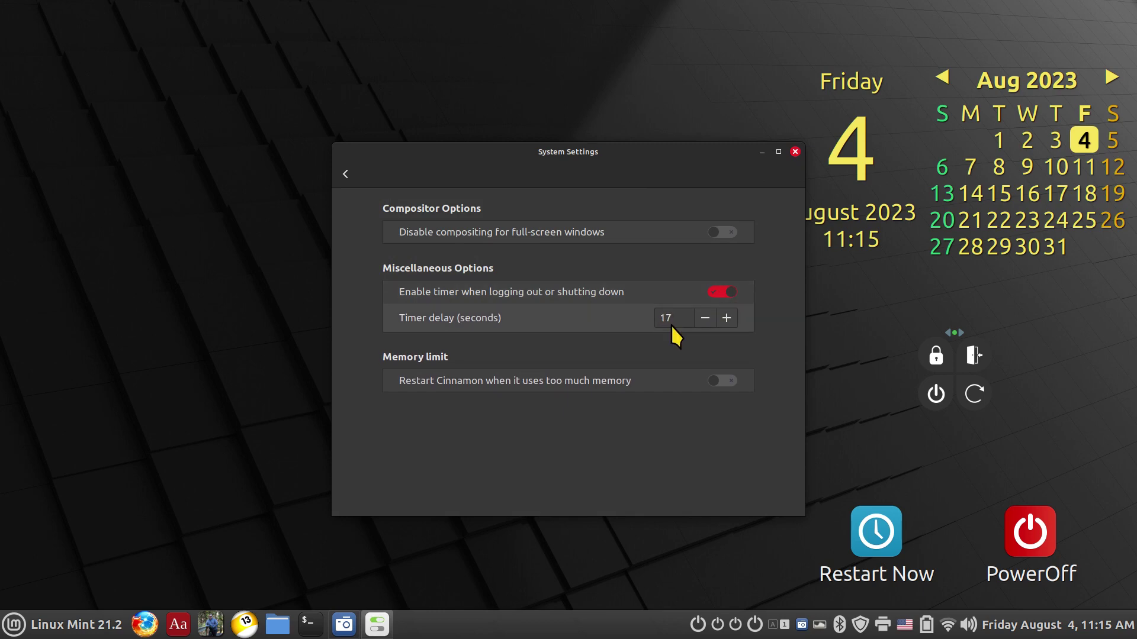
{"action": "left_click_drag", "start_coordinate": [675, 318], "coordinate": [643, 317]}
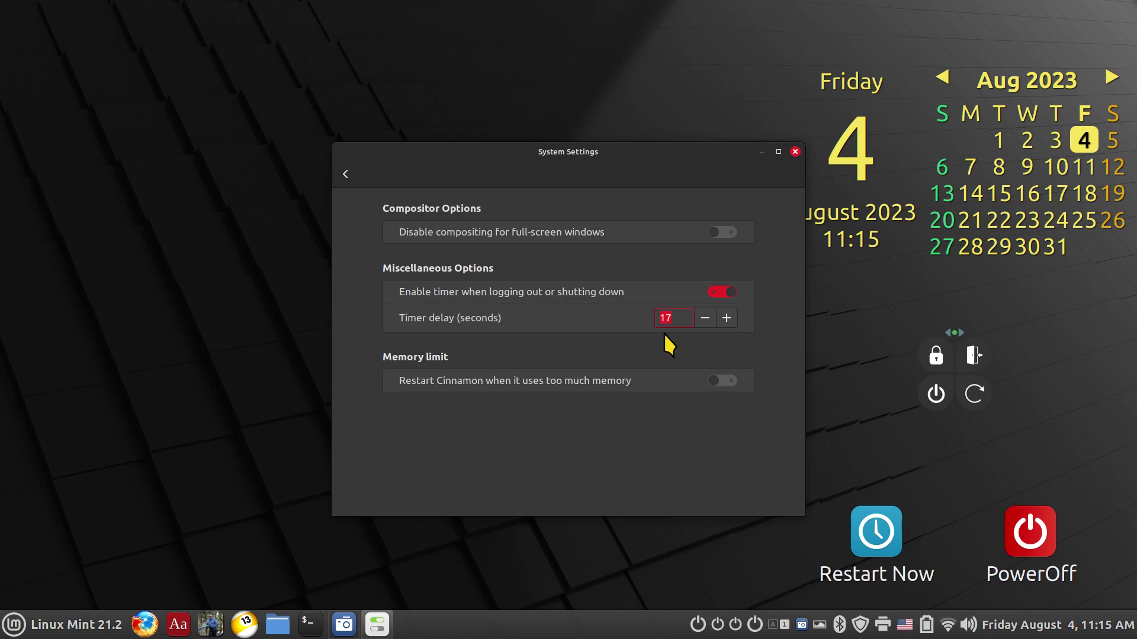
{"action": "left_click", "coordinate": [704, 318]}
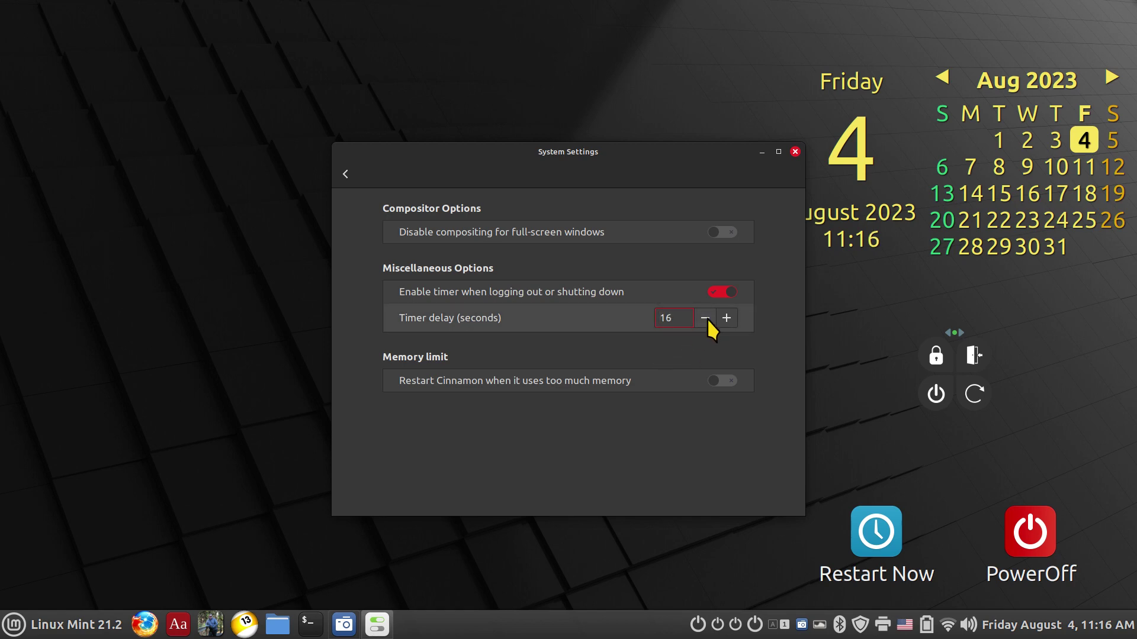
{"action": "left_click", "coordinate": [705, 318]}
- Close System Settings and choose Quit to show the shutdown countdown
{"action": "left_click", "coordinate": [795, 151]}
{"action": "left_click", "coordinate": [14, 625]}
{"action": "left_click", "coordinate": [30, 574]}
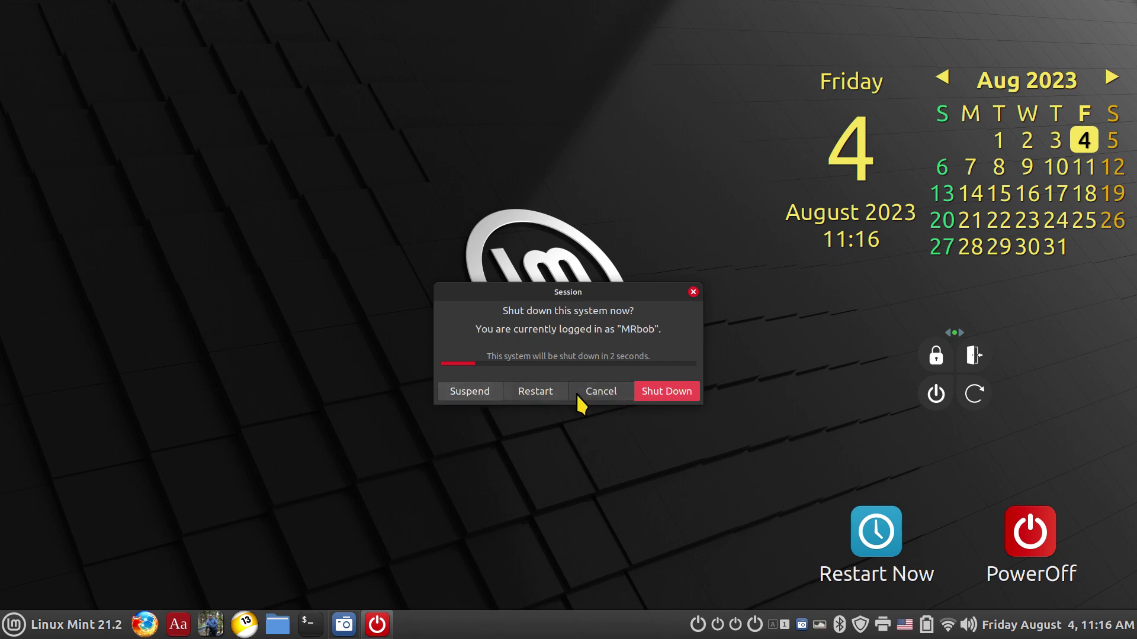
{"action": "left_click", "coordinate": [597, 392]}
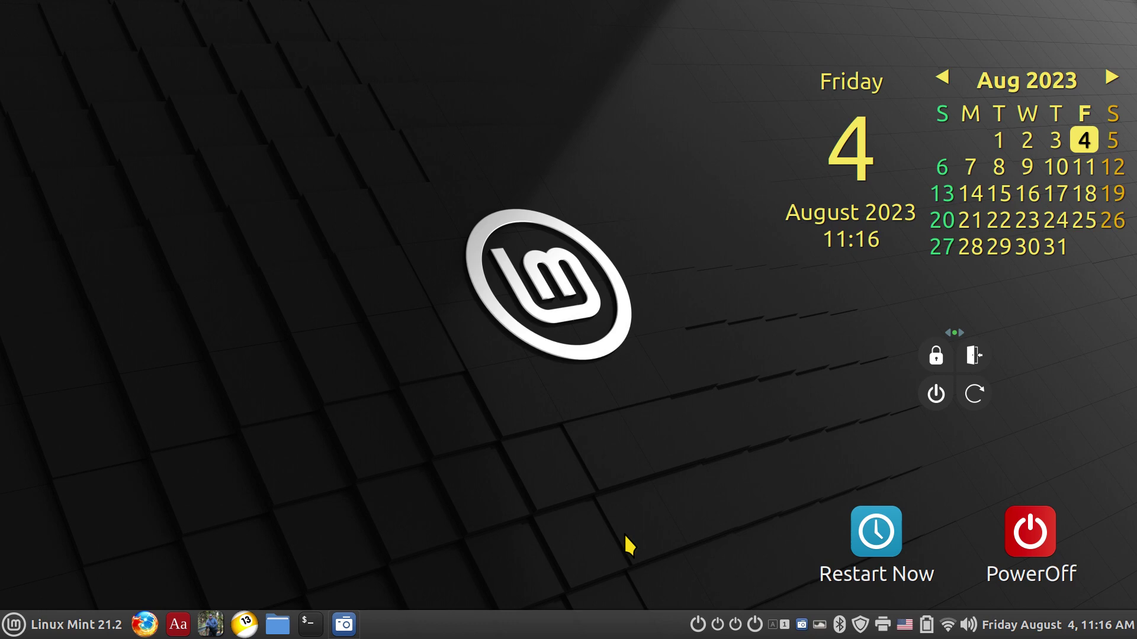
{"action": "left_click", "coordinate": [935, 394]}
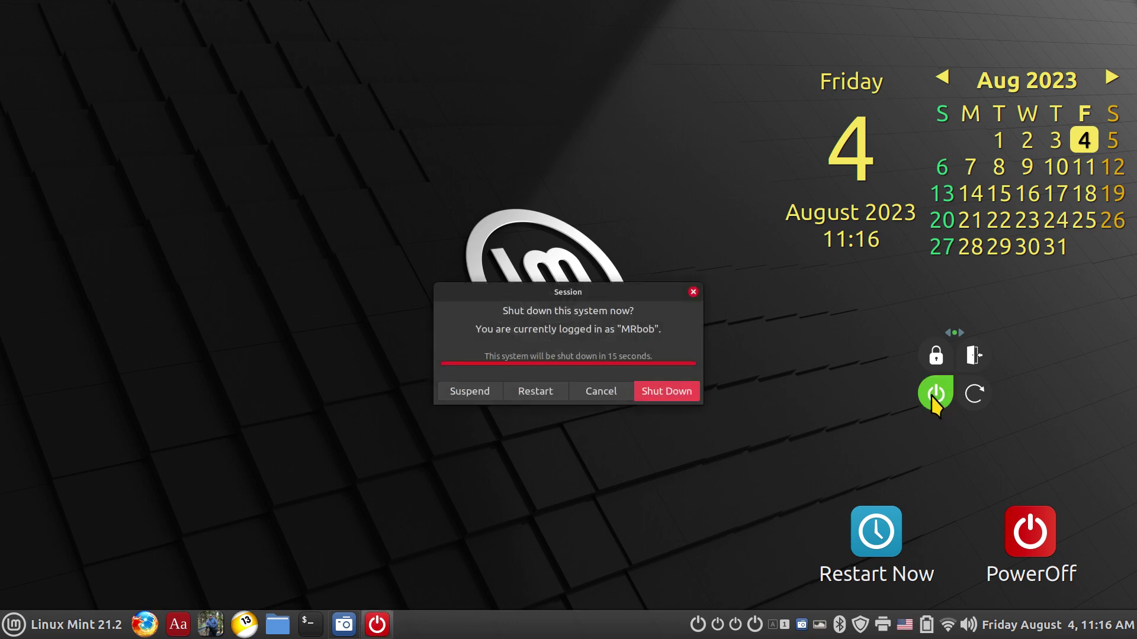
{"action": "left_click", "coordinate": [693, 292]}
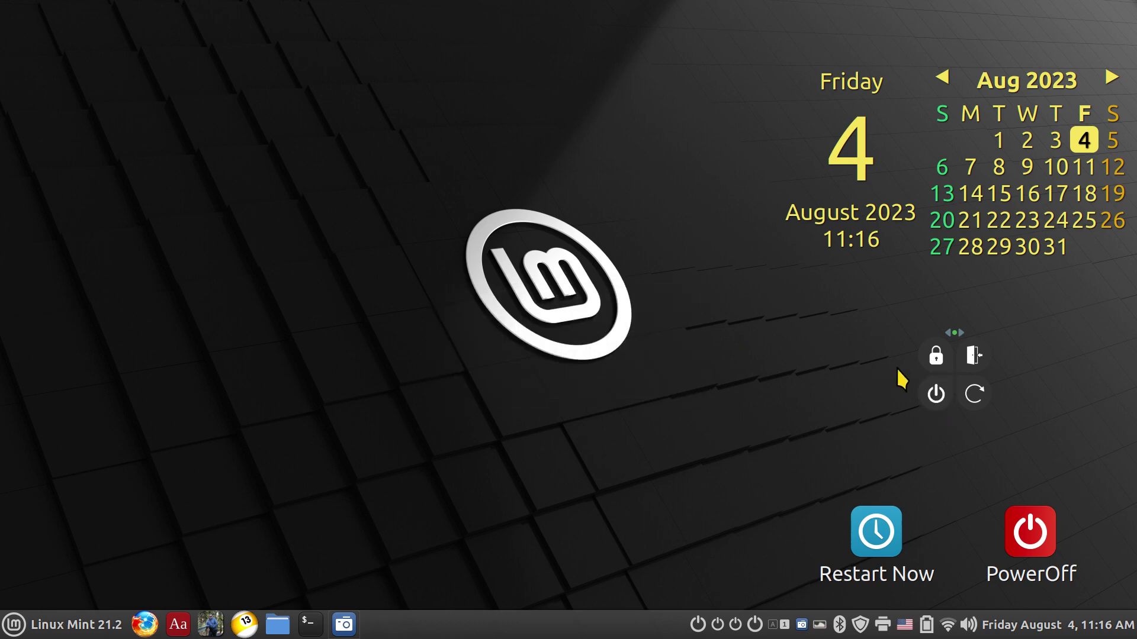
{"action": "left_click", "coordinate": [972, 394]}
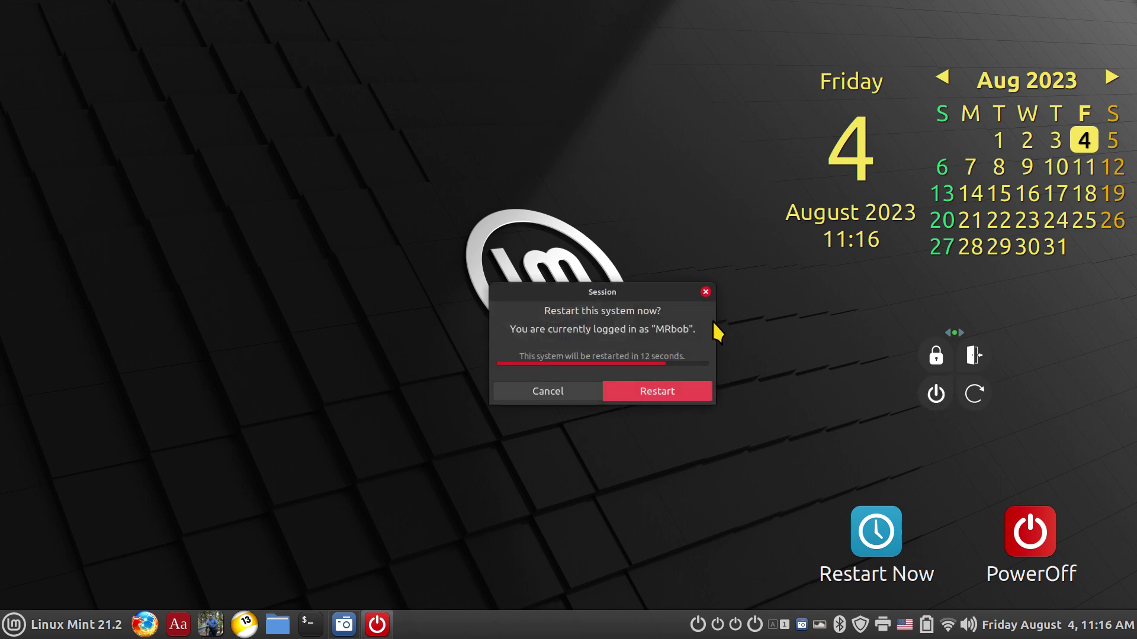
{"action": "left_click", "coordinate": [706, 292]}
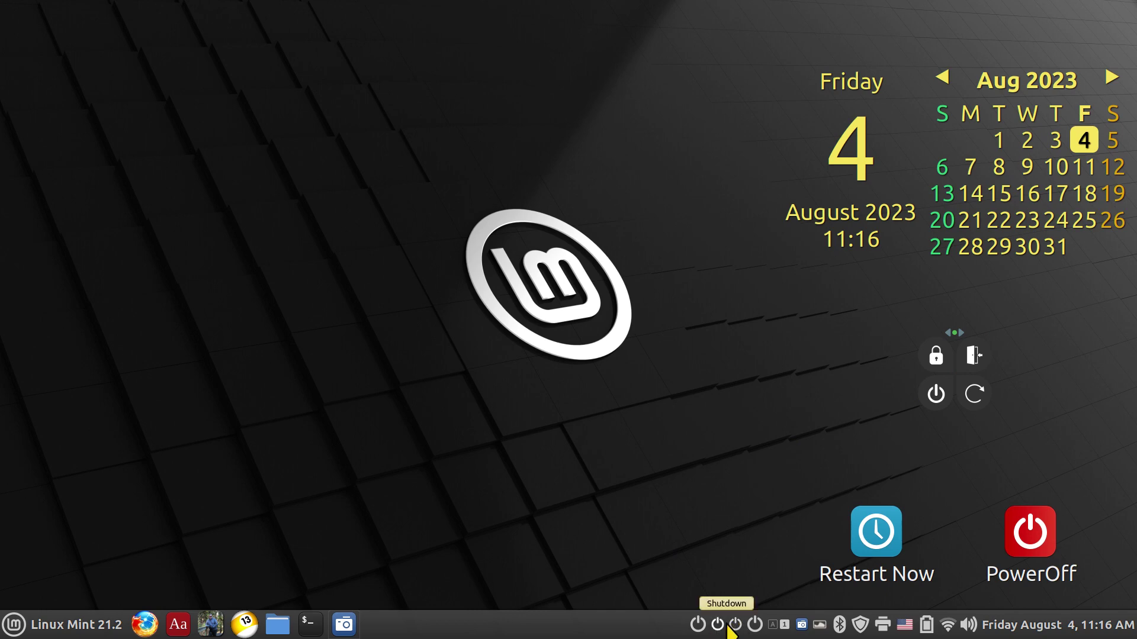
{"action": "left_click", "coordinate": [13, 625]}
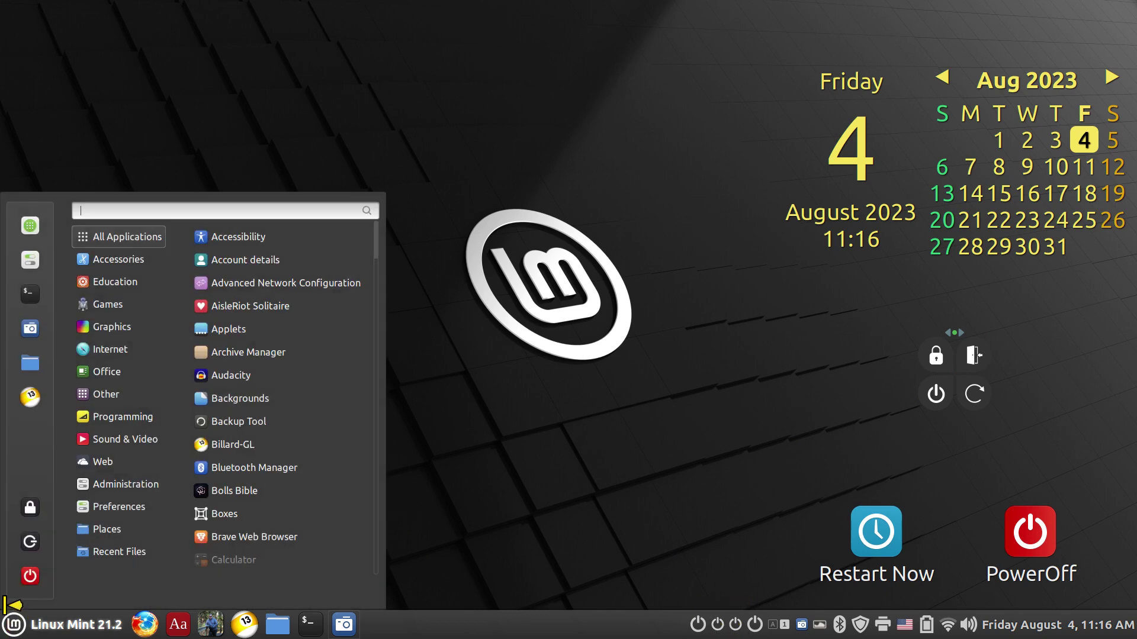
{"action": "left_click", "coordinate": [29, 576]}
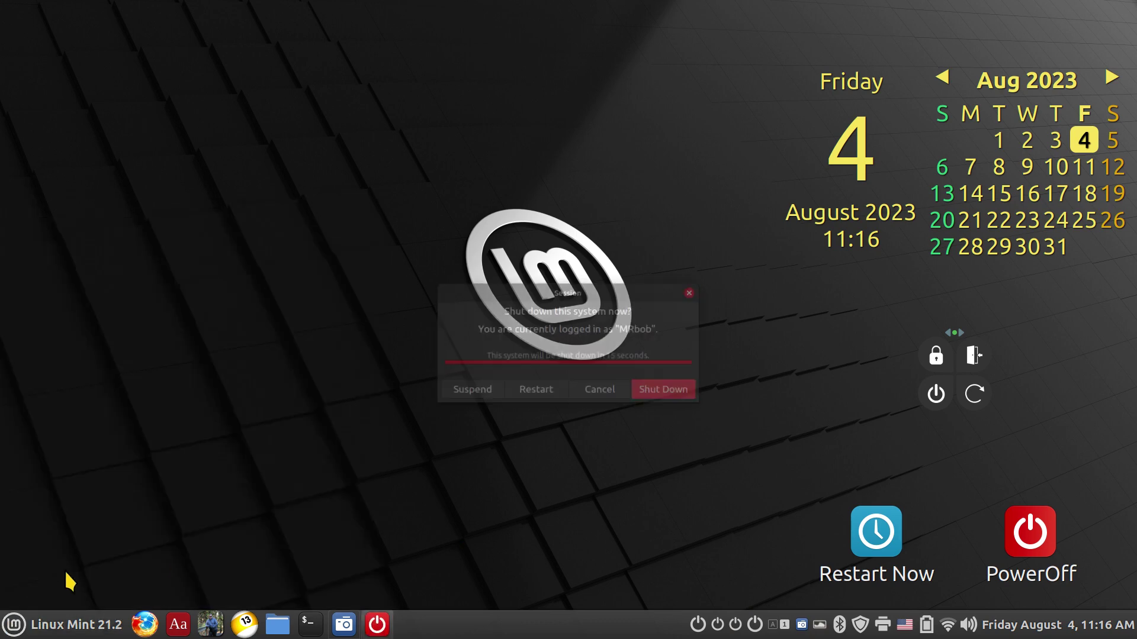
{"action": "left_click", "coordinate": [693, 293]}
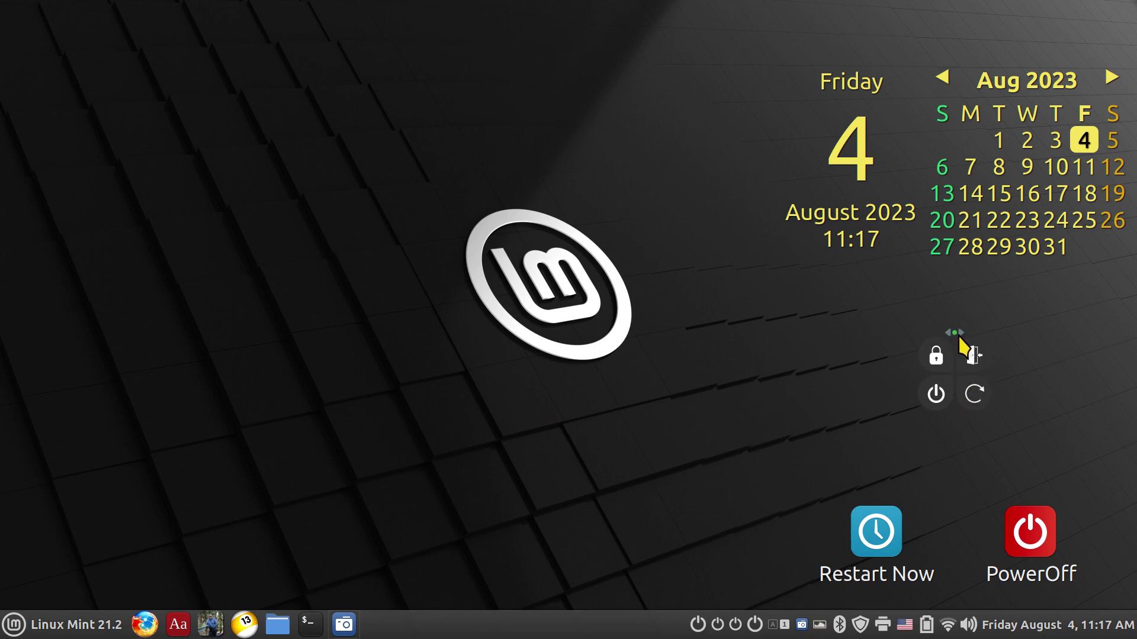
- Shift the session-buttons desklet slightly left, then open and close System Settings from the panel
{"action": "left_click_drag", "start_coordinate": [952, 329], "coordinate": [897, 354]}
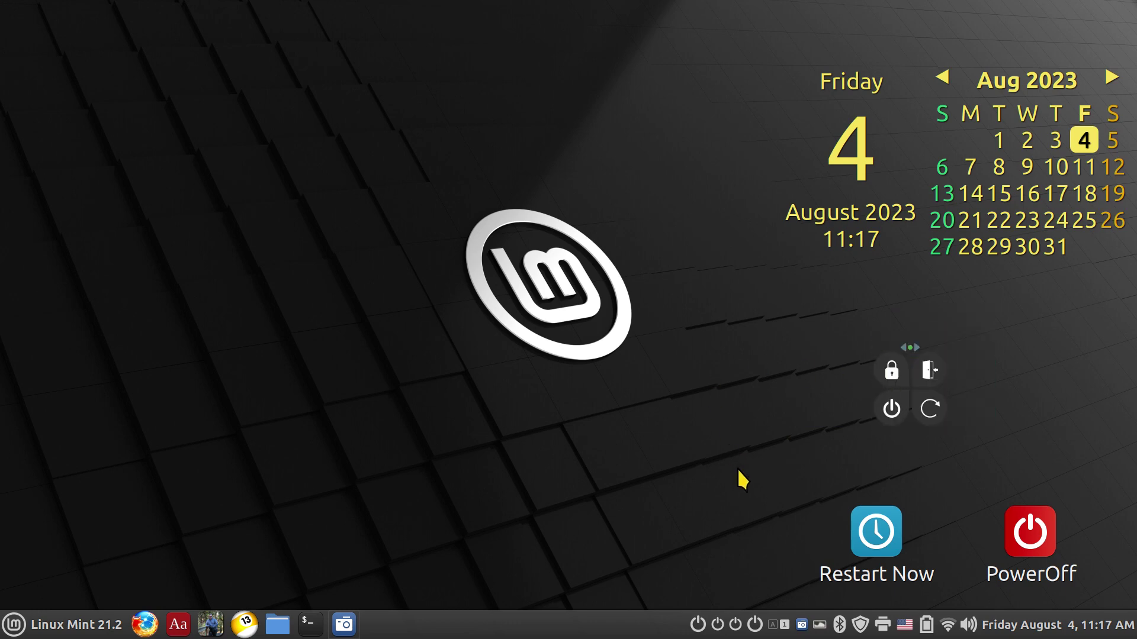
{"action": "right_click", "coordinate": [502, 629]}
{"action": "left_click", "coordinate": [506, 594]}
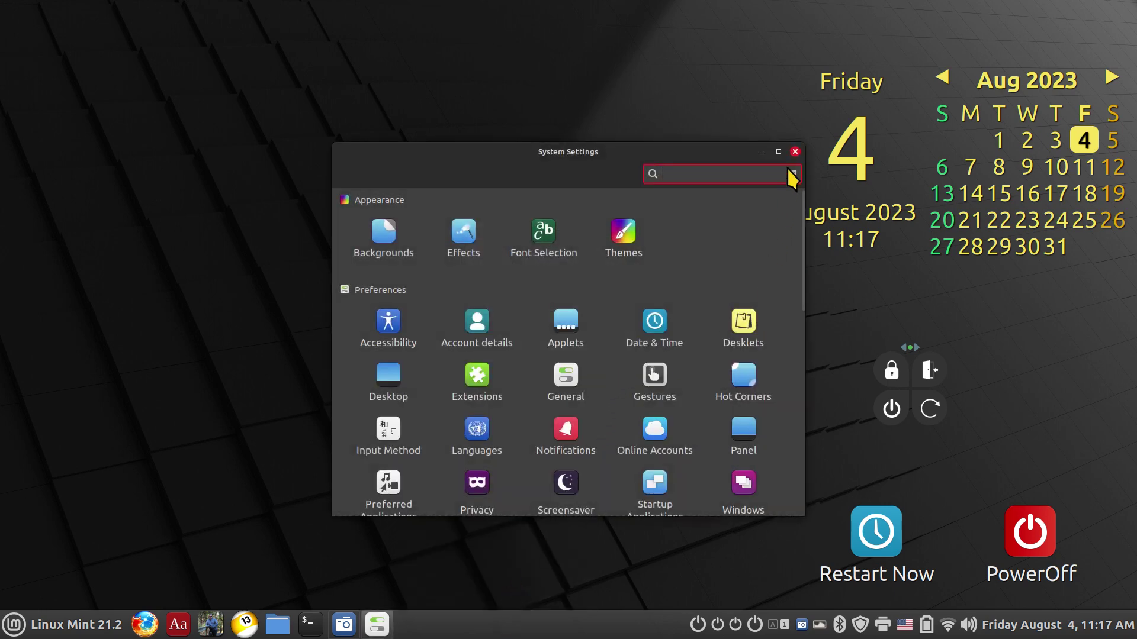
{"action": "left_click", "coordinate": [795, 152]}
- Open and close System Settings from the menu, then bring up the desktop's context menu
{"action": "left_click", "coordinate": [14, 624]}
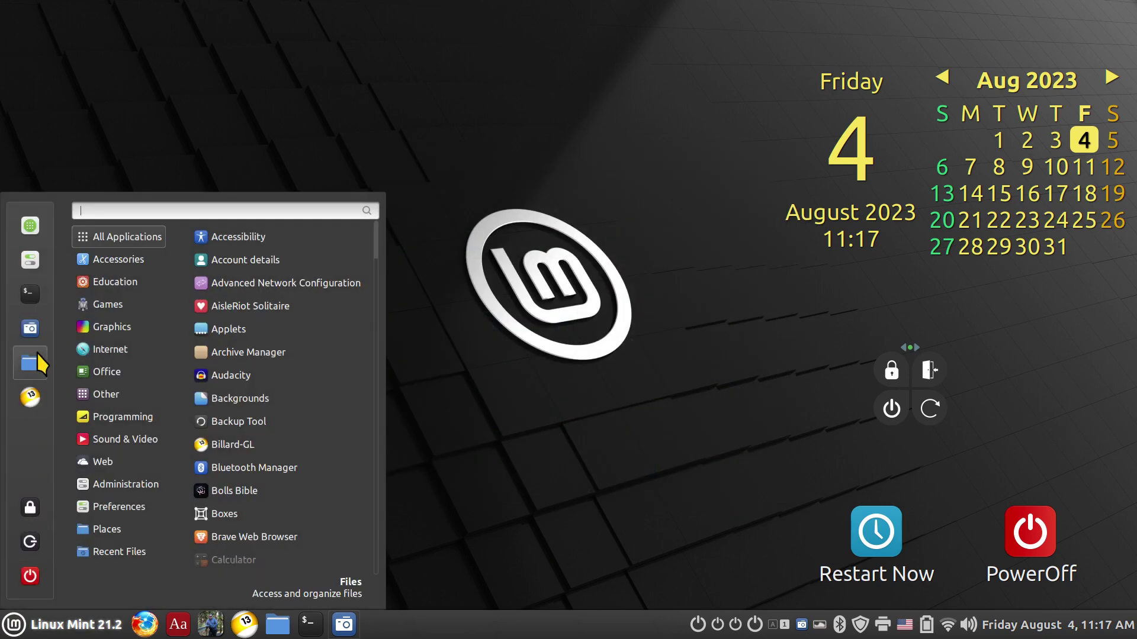
{"action": "left_click", "coordinate": [27, 265]}
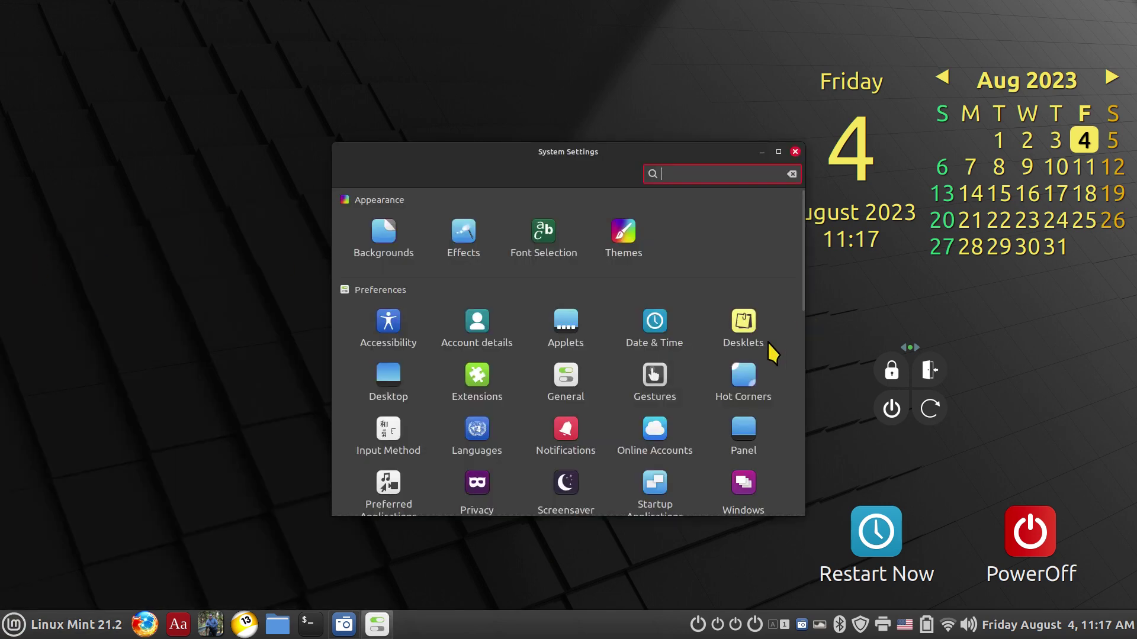
{"action": "left_click", "coordinate": [795, 151]}
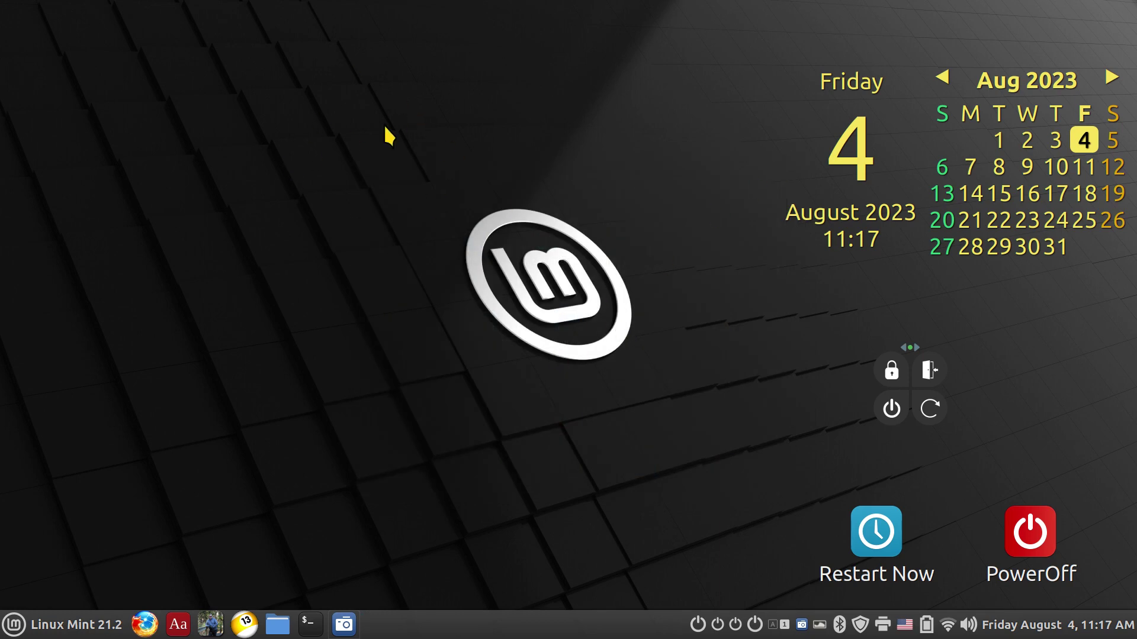
{"action": "right_click", "coordinate": [425, 119]}
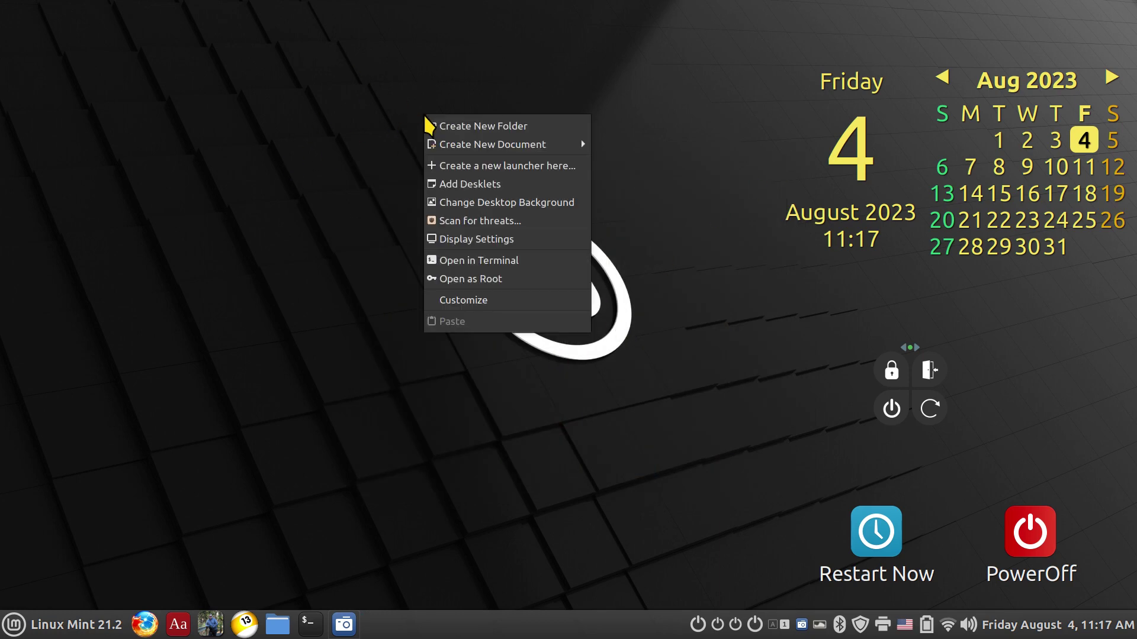
- In the Desklets manager, search the Download tab for 'mint', then return to the installed list
{"action": "left_click", "coordinate": [472, 184]}
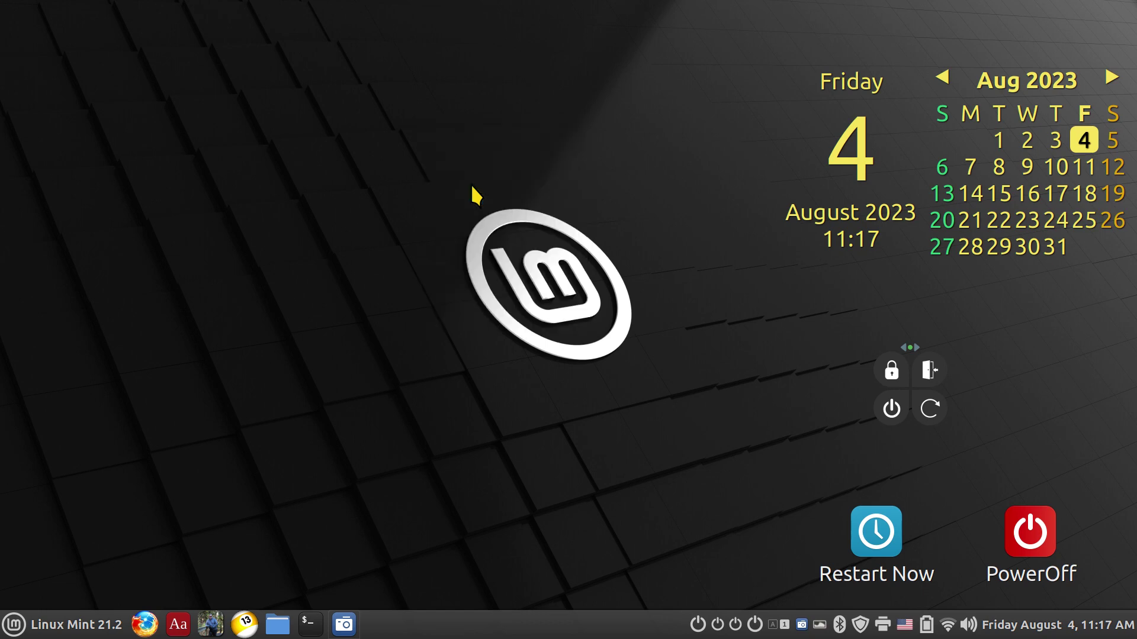
{"action": "left_click", "coordinate": [525, 294]}
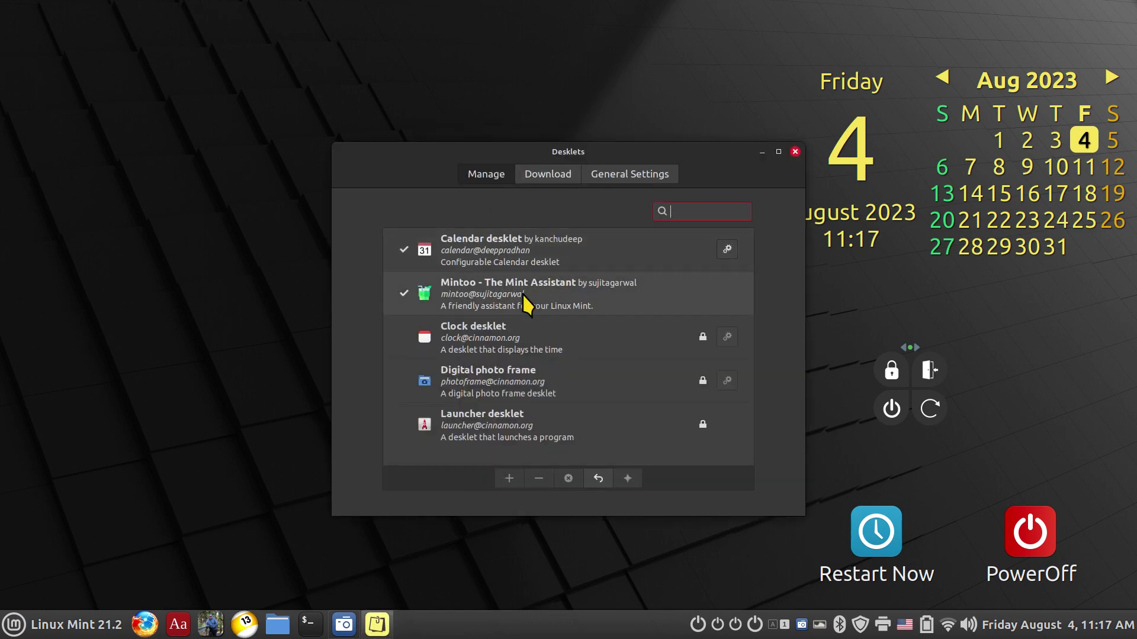
{"action": "left_click_drag", "start_coordinate": [738, 153], "coordinate": [713, 114]}
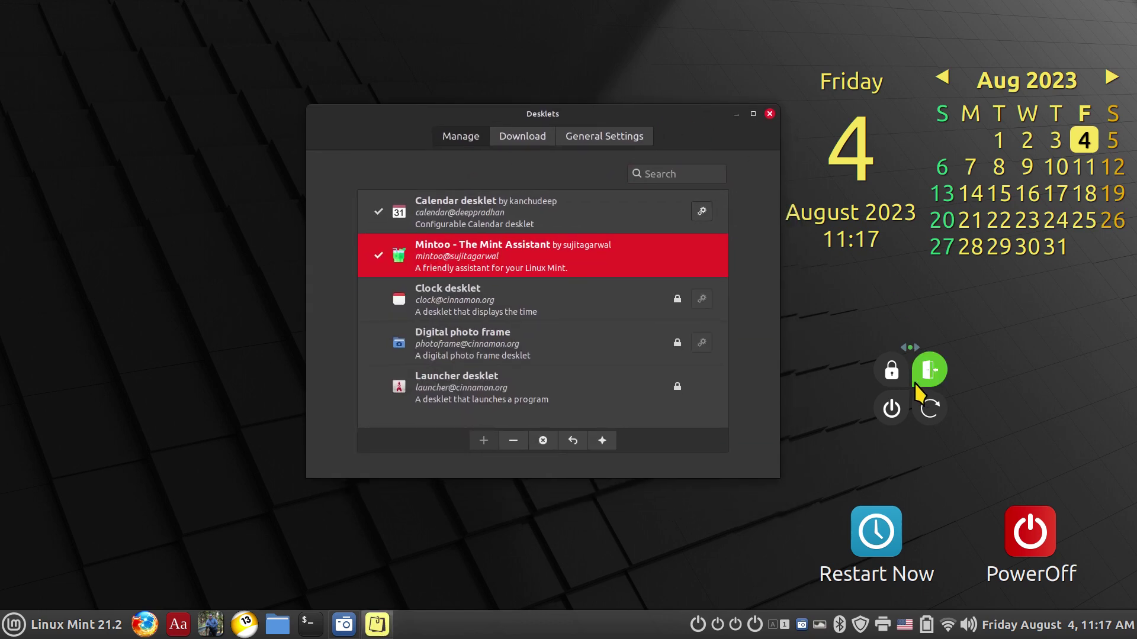
{"action": "left_click", "coordinate": [524, 141]}
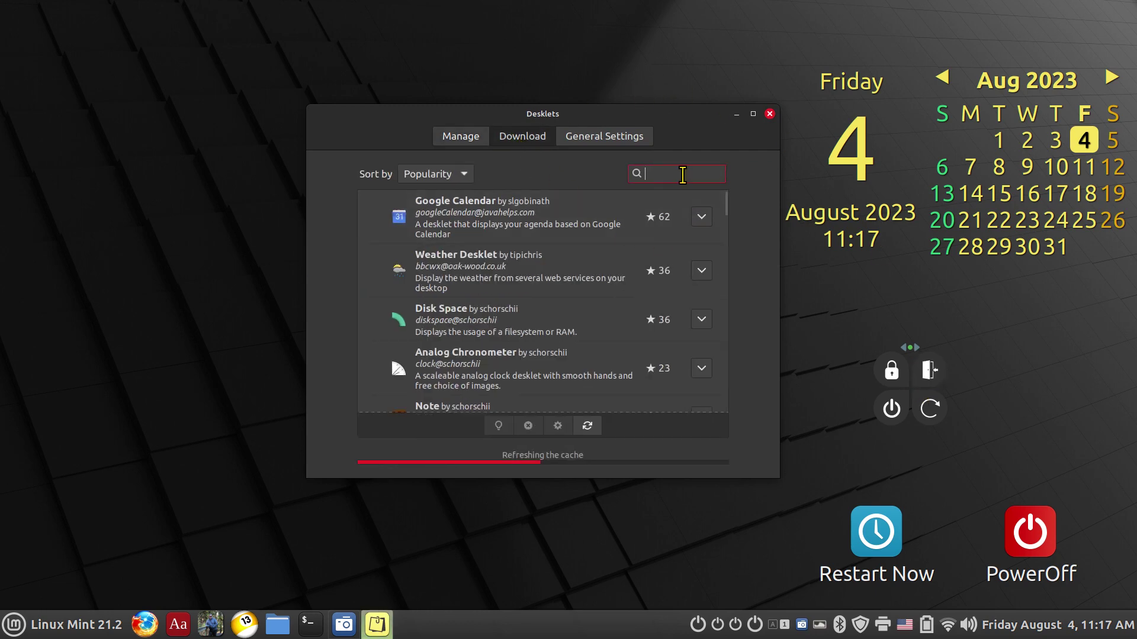
{"action": "type", "text": "mint"}
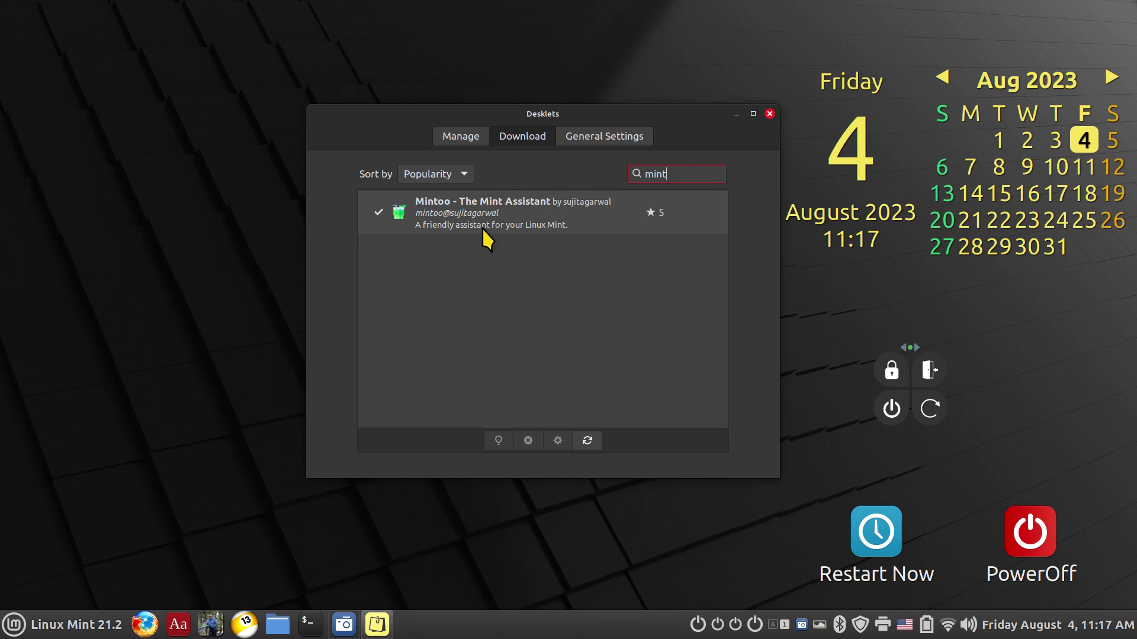
{"action": "key", "text": "BackSpace"}
{"action": "key", "text": "BackSpace"}
{"action": "key", "text": "BackSpace"}
{"action": "key", "text": "BackSpace"}
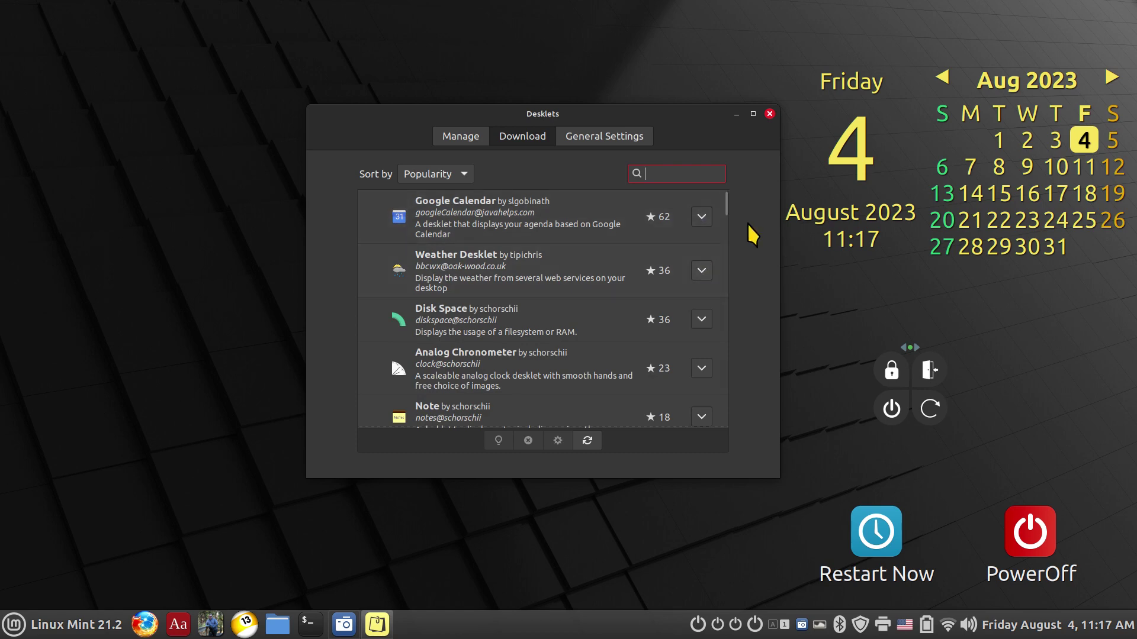
{"action": "left_click", "coordinate": [447, 135]}
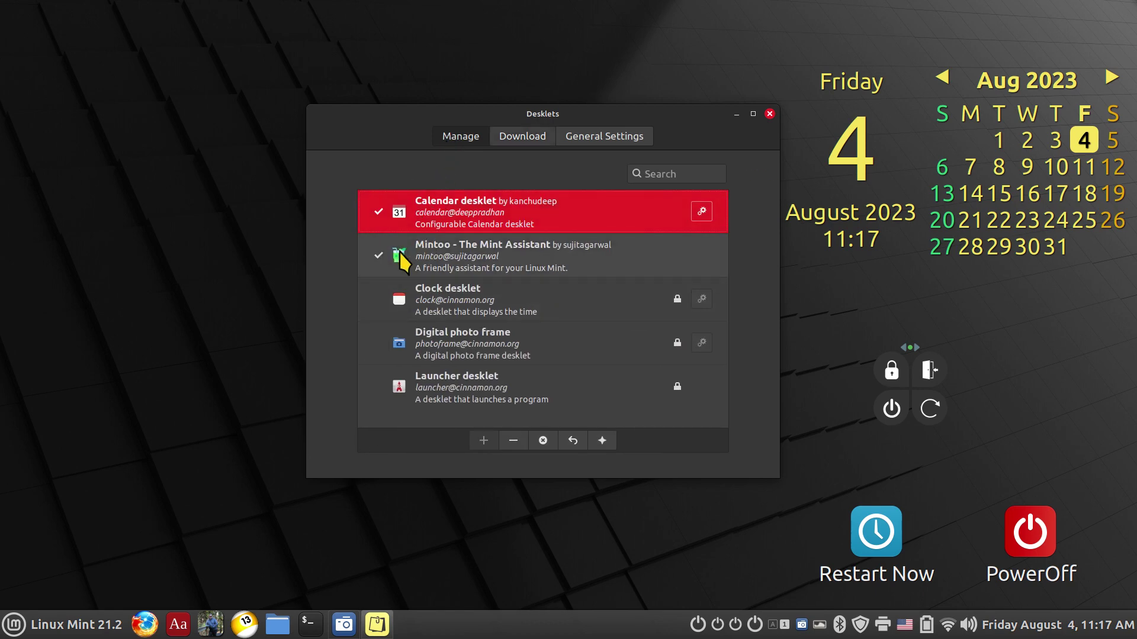
- Remove the Mintoo desklet from the desktop in the Desklets manager
{"action": "left_click", "coordinate": [474, 260]}
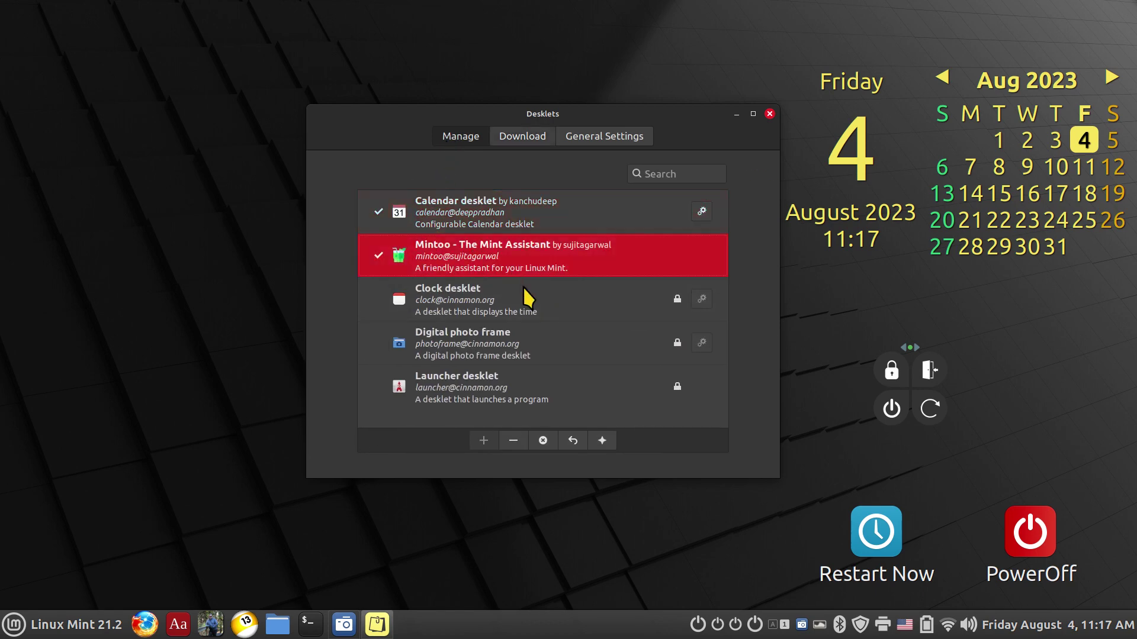
{"action": "left_click", "coordinate": [513, 440]}
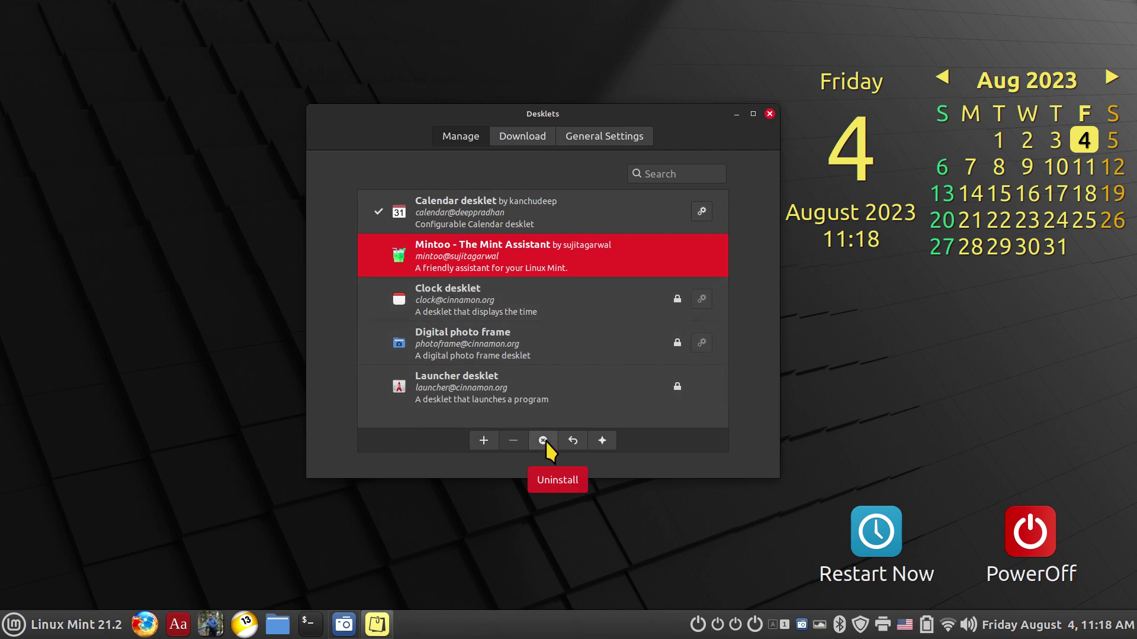
{"action": "left_click", "coordinate": [461, 213]}
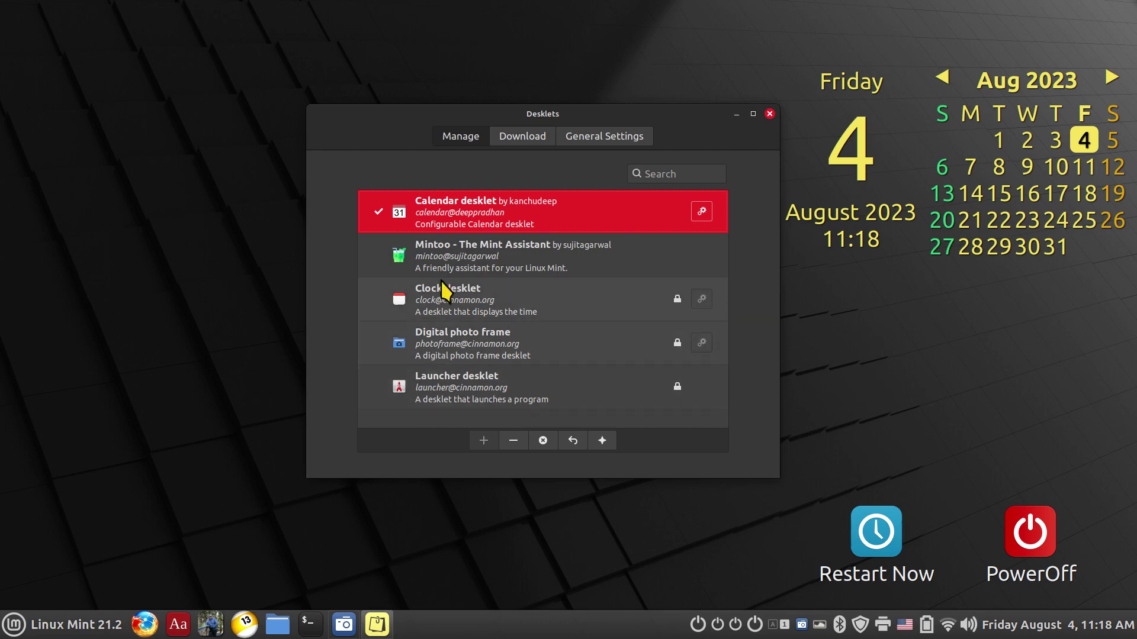
{"action": "left_click", "coordinate": [438, 253]}
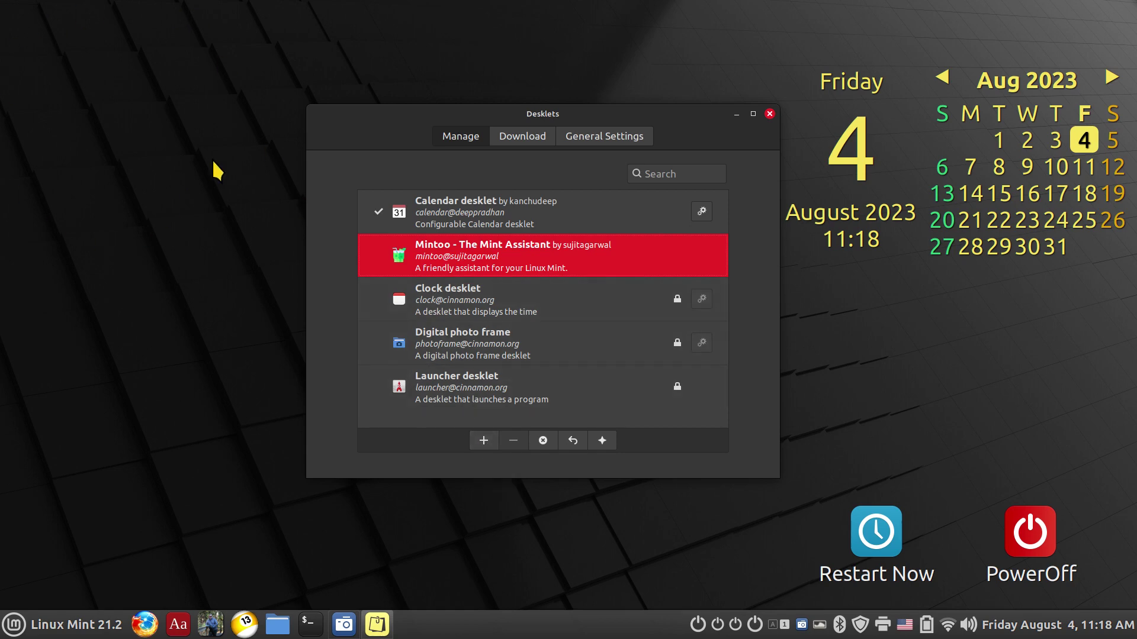
- Add Mintoo back, place it below the calendar, and close the Desklets window
{"action": "left_click", "coordinate": [483, 441]}
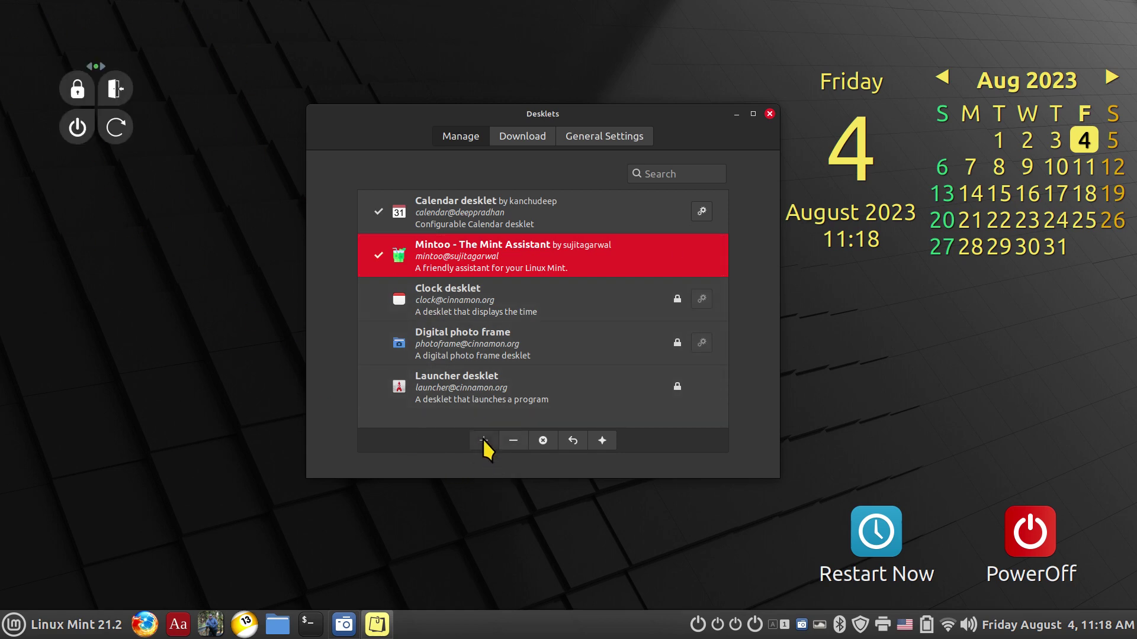
{"action": "left_click_drag", "start_coordinate": [113, 74], "coordinate": [976, 356]}
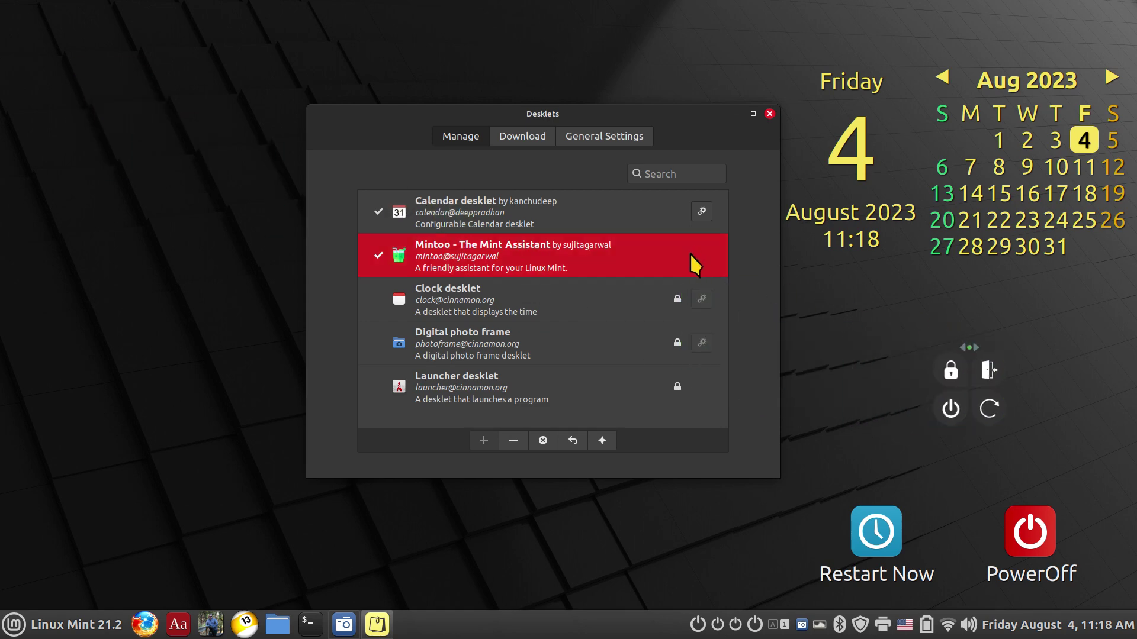
{"action": "left_click", "coordinate": [638, 210]}
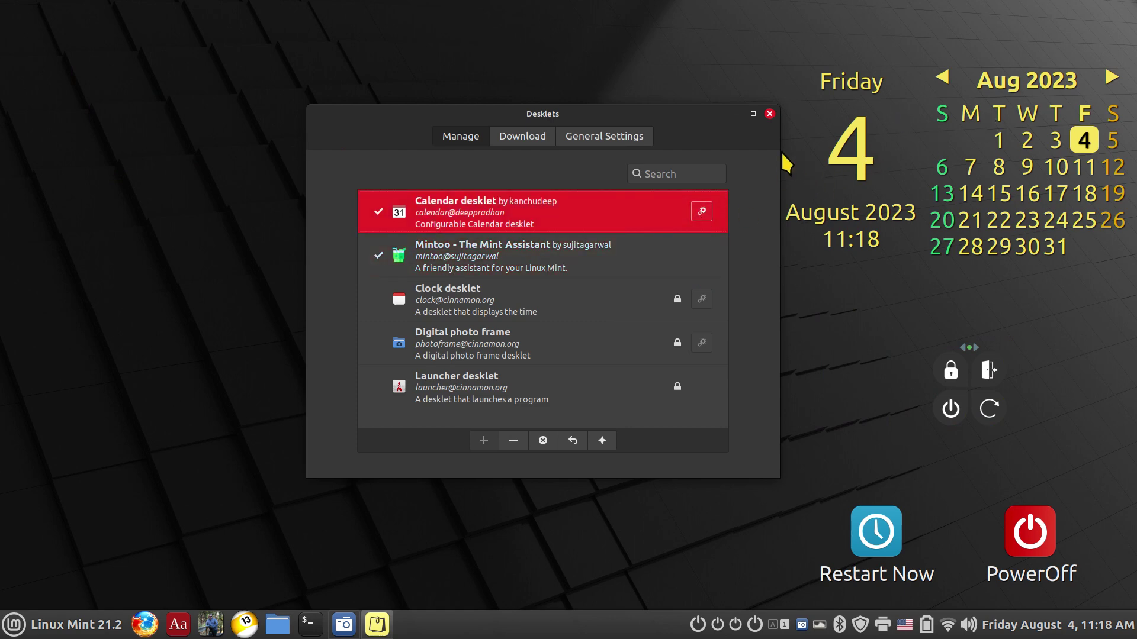
{"action": "left_click", "coordinate": [770, 113]}
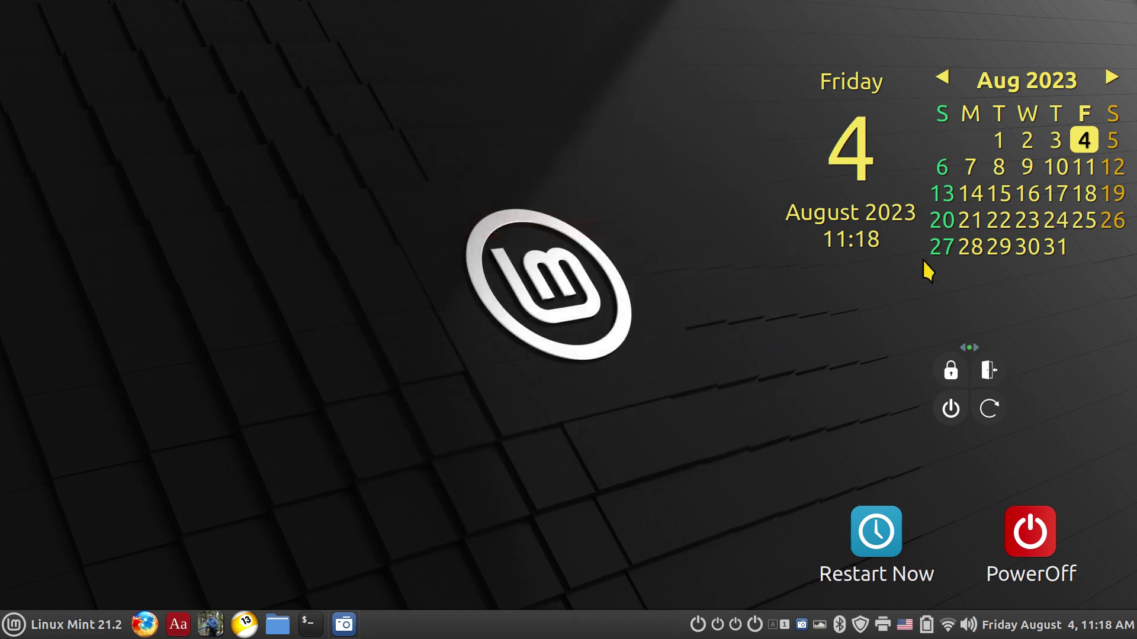
{"action": "left_click_drag", "start_coordinate": [964, 347], "coordinate": [905, 318]}
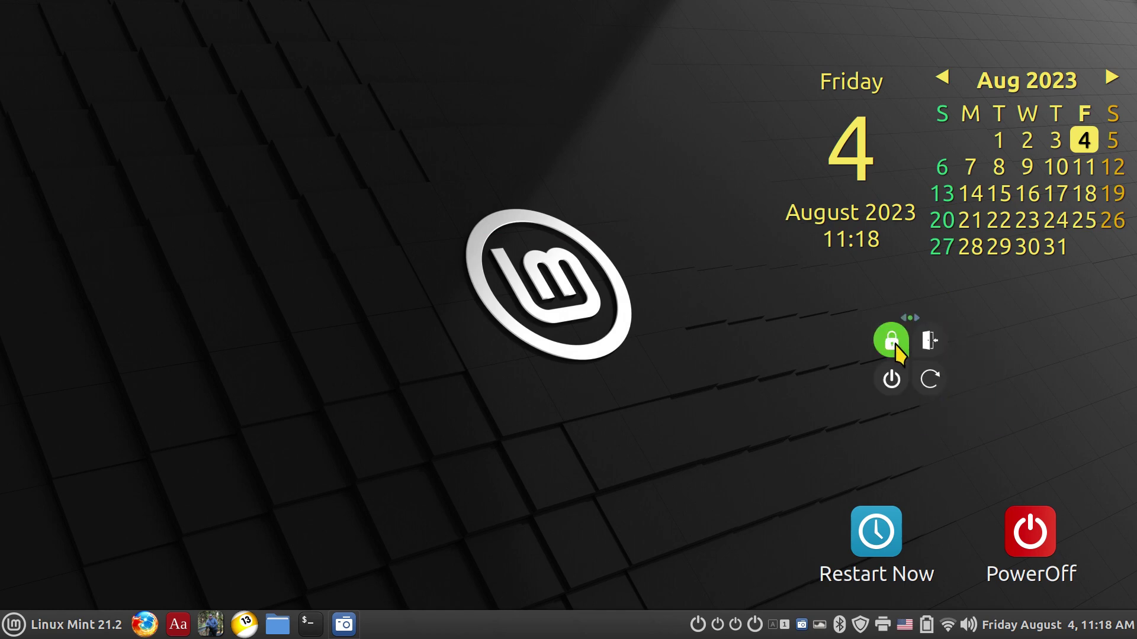
{"action": "left_click", "coordinate": [892, 381]}
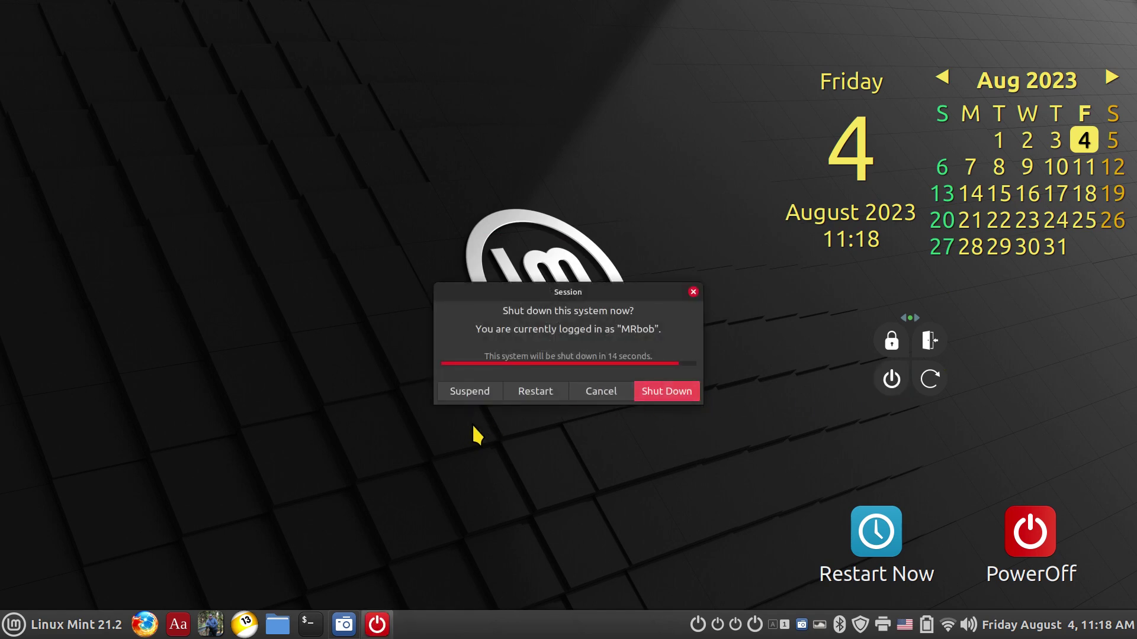
{"action": "left_click", "coordinate": [692, 292]}
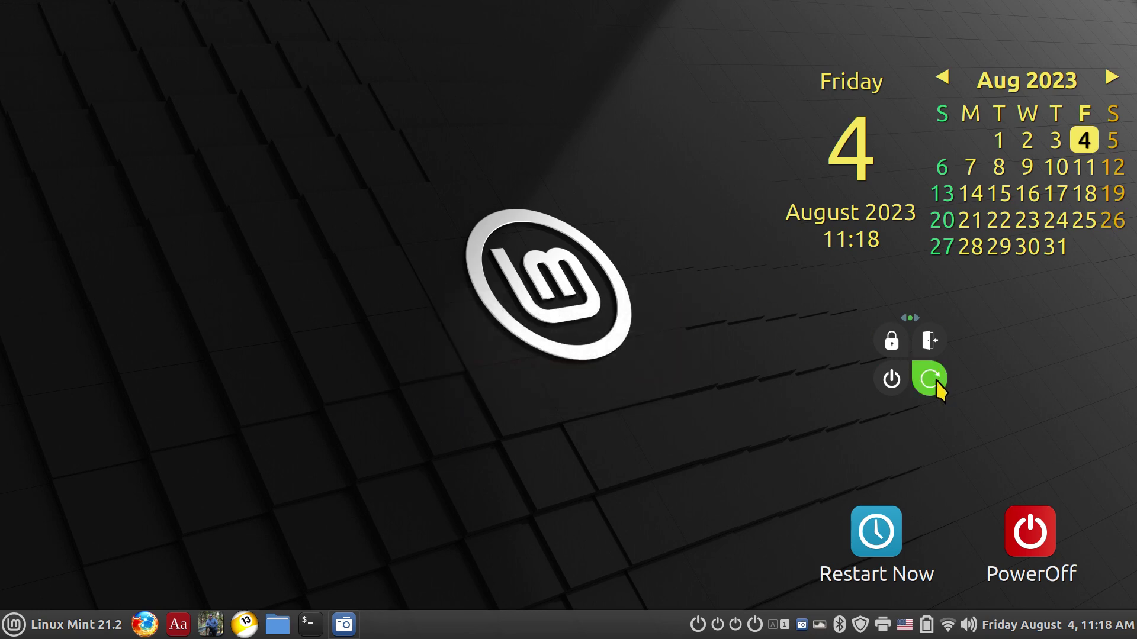
{"action": "left_click", "coordinate": [935, 379]}
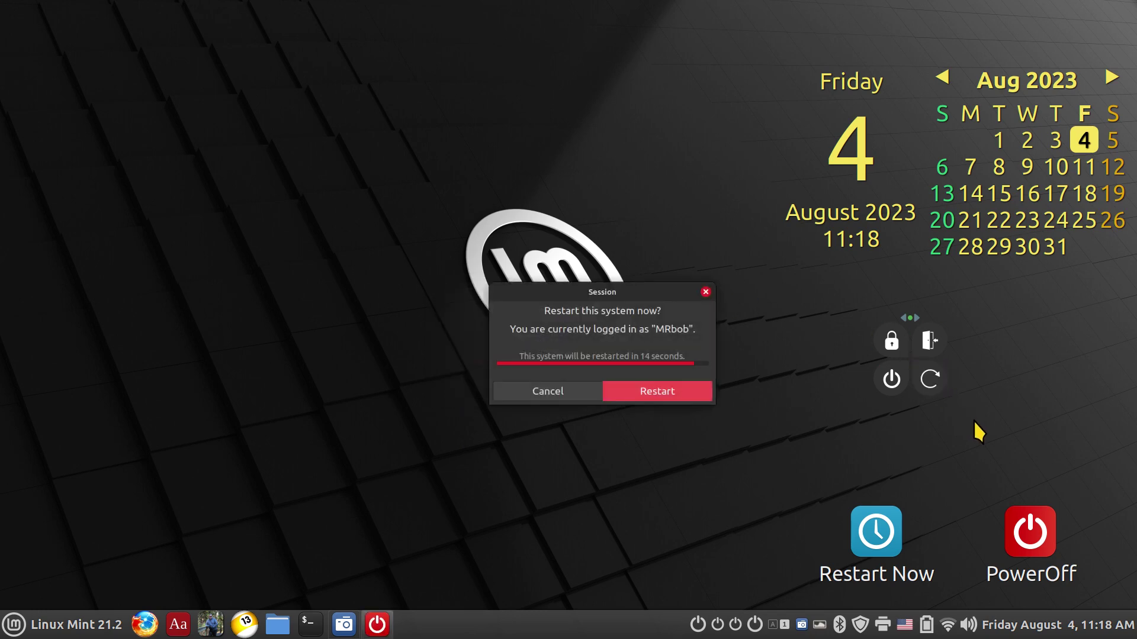
{"action": "left_click", "coordinate": [533, 391]}
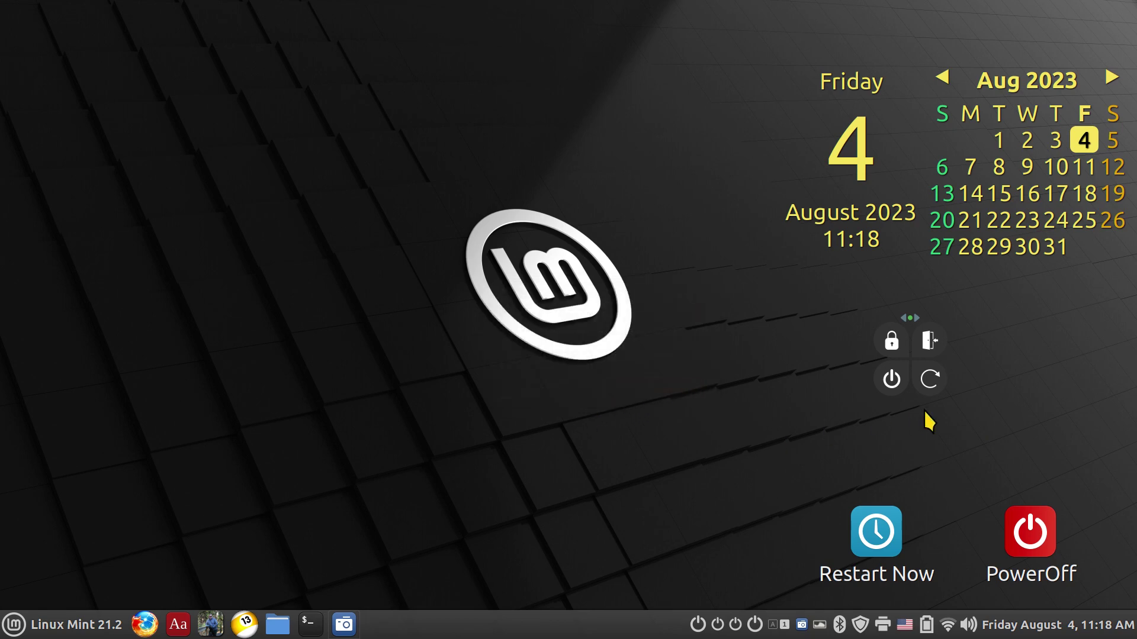
{"action": "left_click", "coordinate": [15, 624]}
{"action": "left_click", "coordinate": [24, 581]}
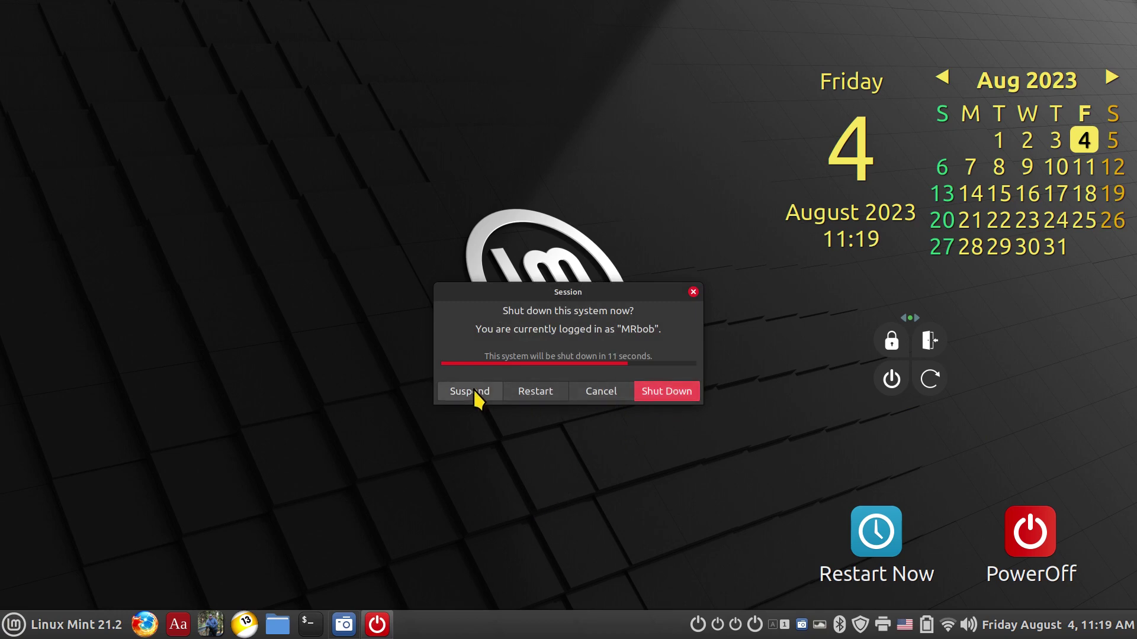
{"action": "left_click", "coordinate": [692, 292]}
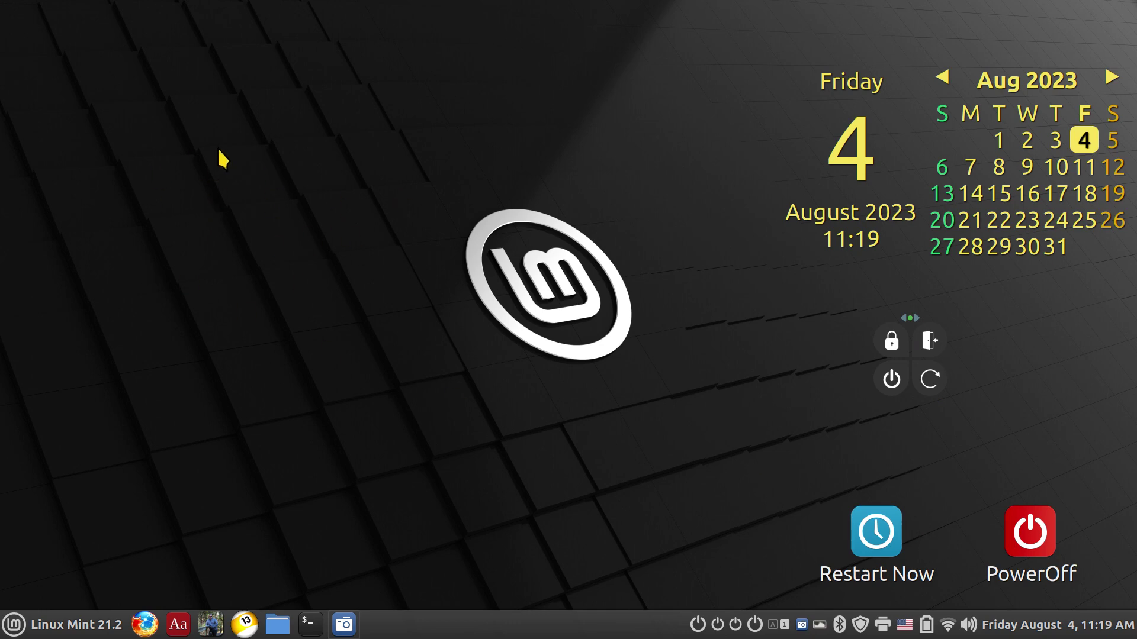
- Open the desktop Customize settings and toggle the Home icon on and back off
{"action": "right_click", "coordinate": [288, 235]}
{"action": "left_click", "coordinate": [373, 420]}
{"action": "left_click", "coordinate": [408, 264]}
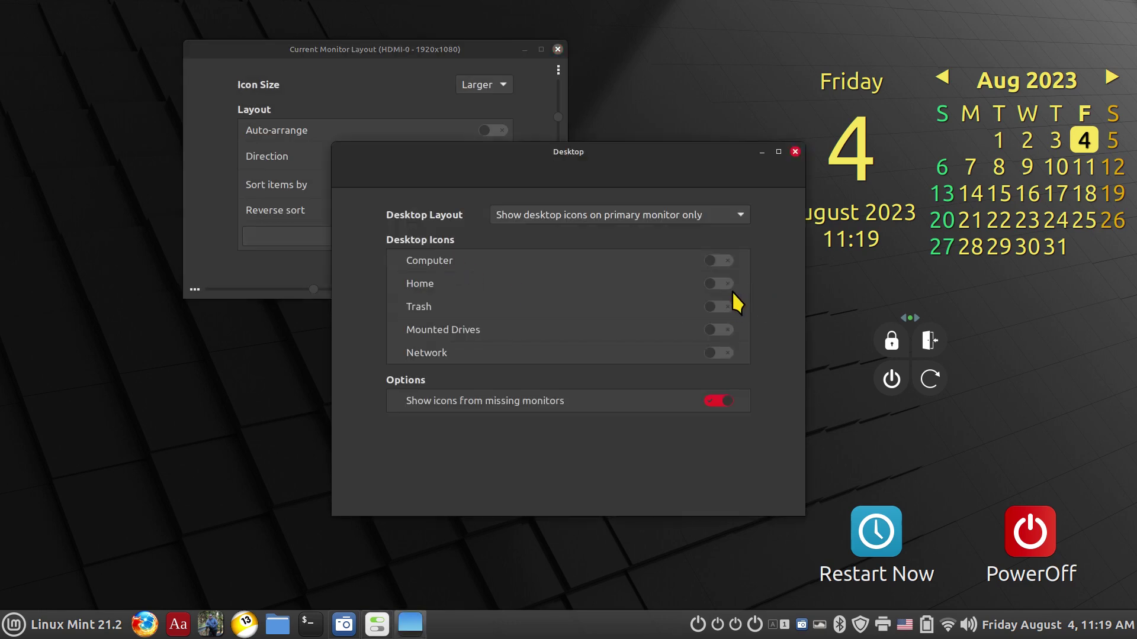
{"action": "left_click", "coordinate": [727, 284]}
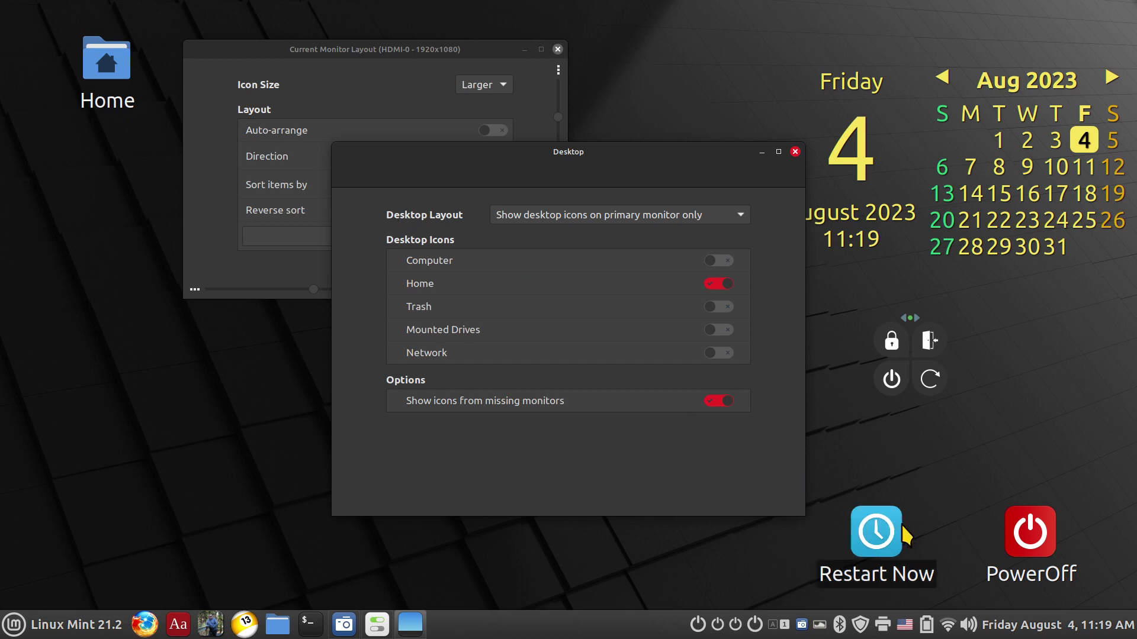
{"action": "left_click", "coordinate": [719, 283]}
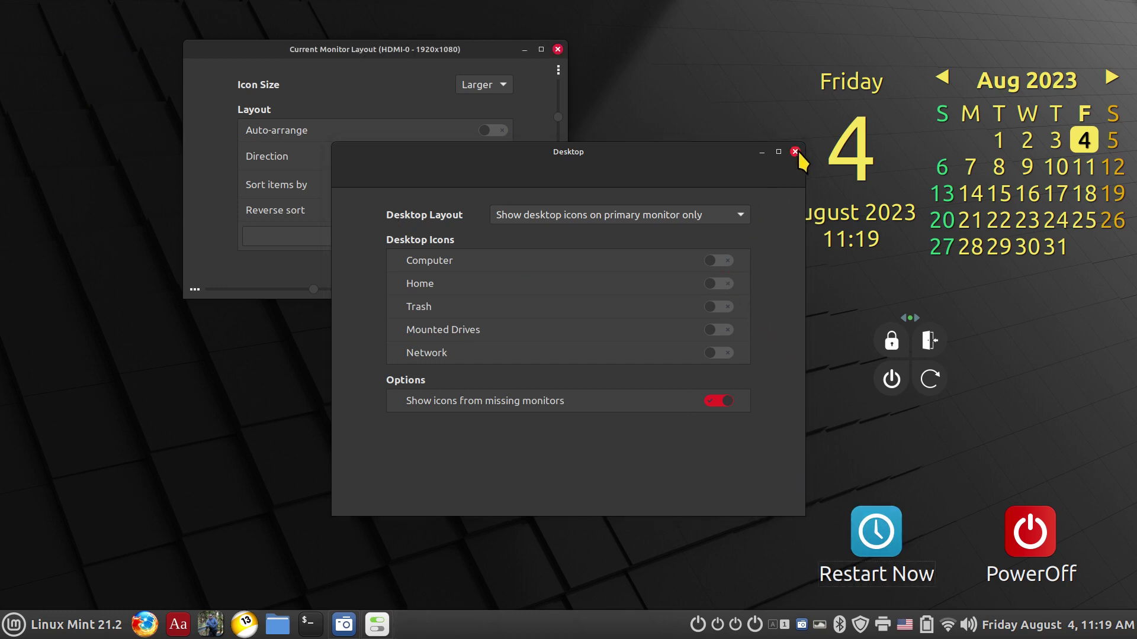
{"action": "left_click", "coordinate": [795, 152]}
{"action": "left_click_drag", "start_coordinate": [322, 51], "coordinate": [478, 183]}
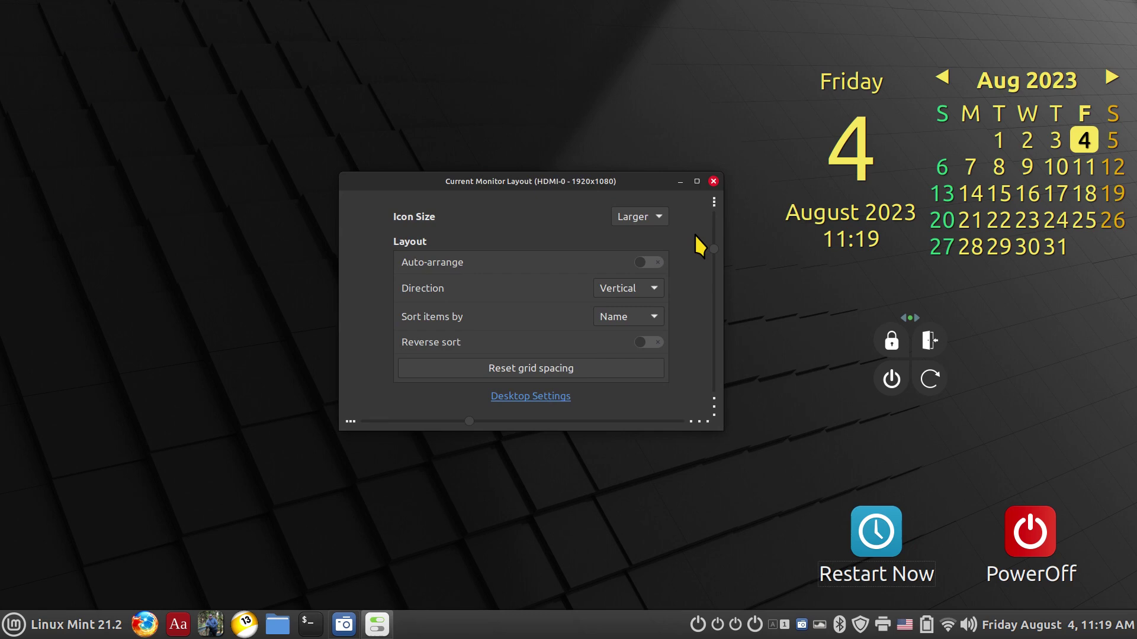
- Switch desktop Icon Size between Smaller and Larger, leaving it at Larger, and close the layout settings
{"action": "left_click", "coordinate": [652, 217]}
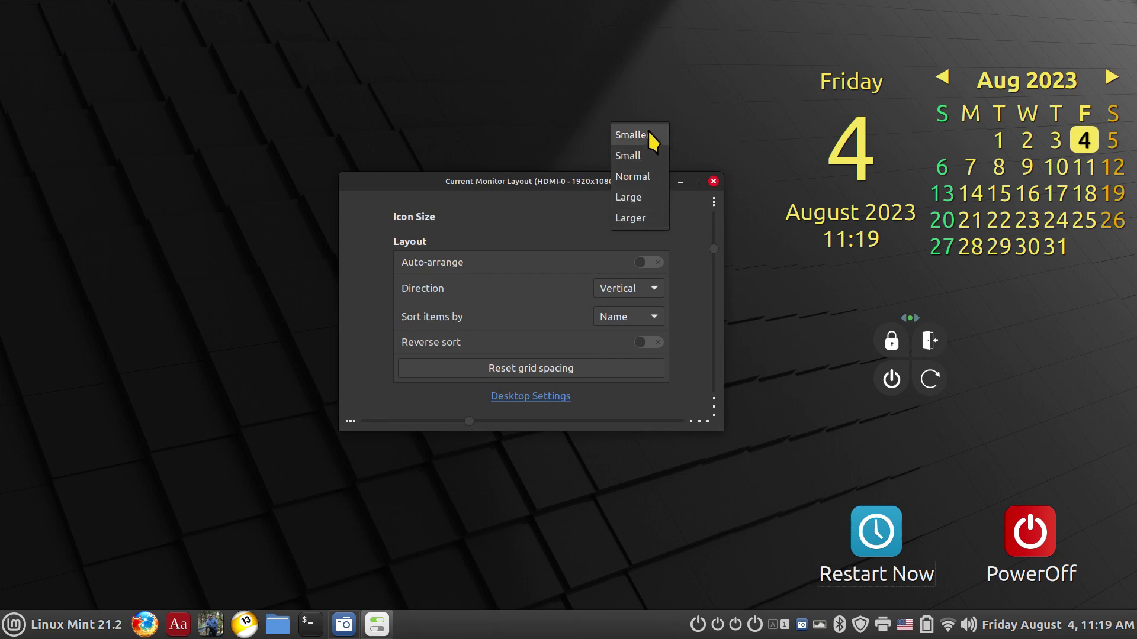
{"action": "left_click", "coordinate": [648, 135]}
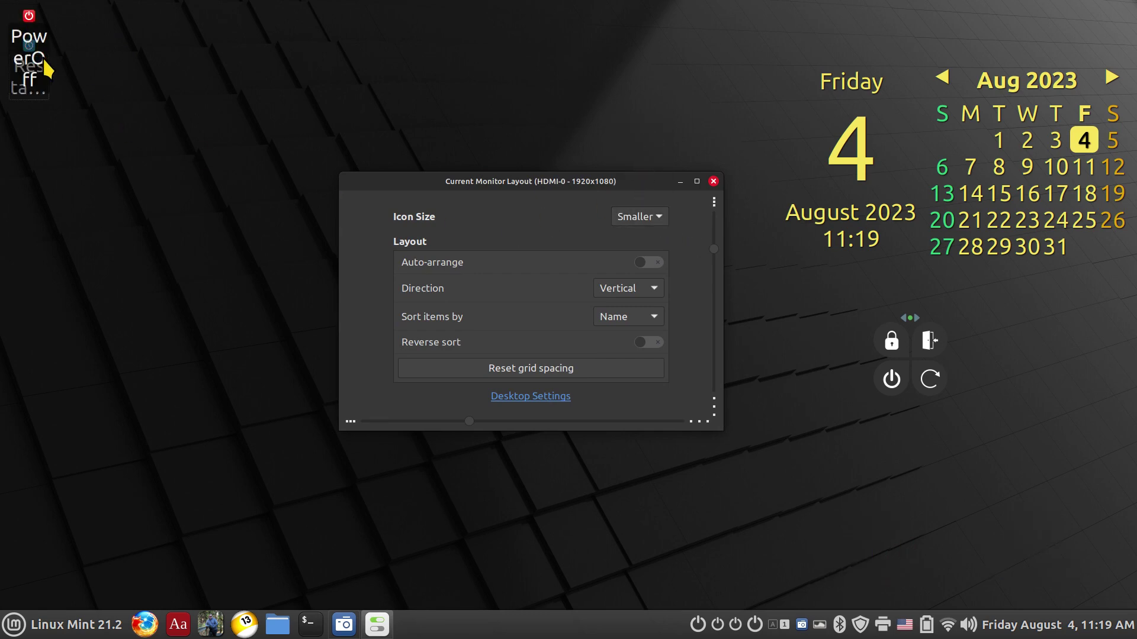
{"action": "left_click", "coordinate": [639, 216]}
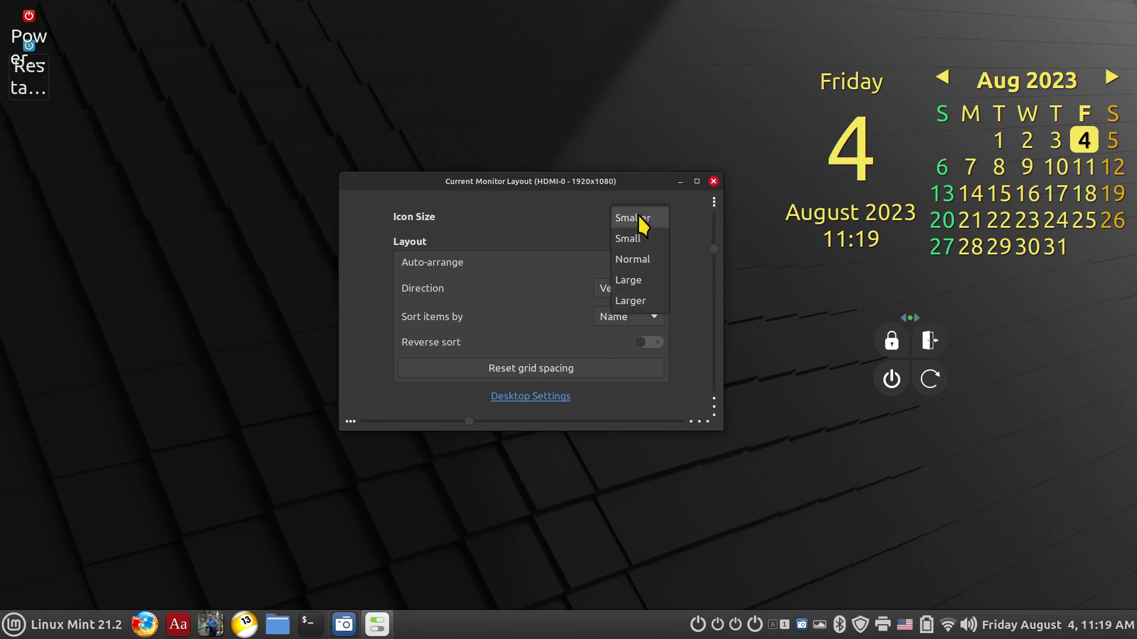
{"action": "left_click", "coordinate": [645, 301]}
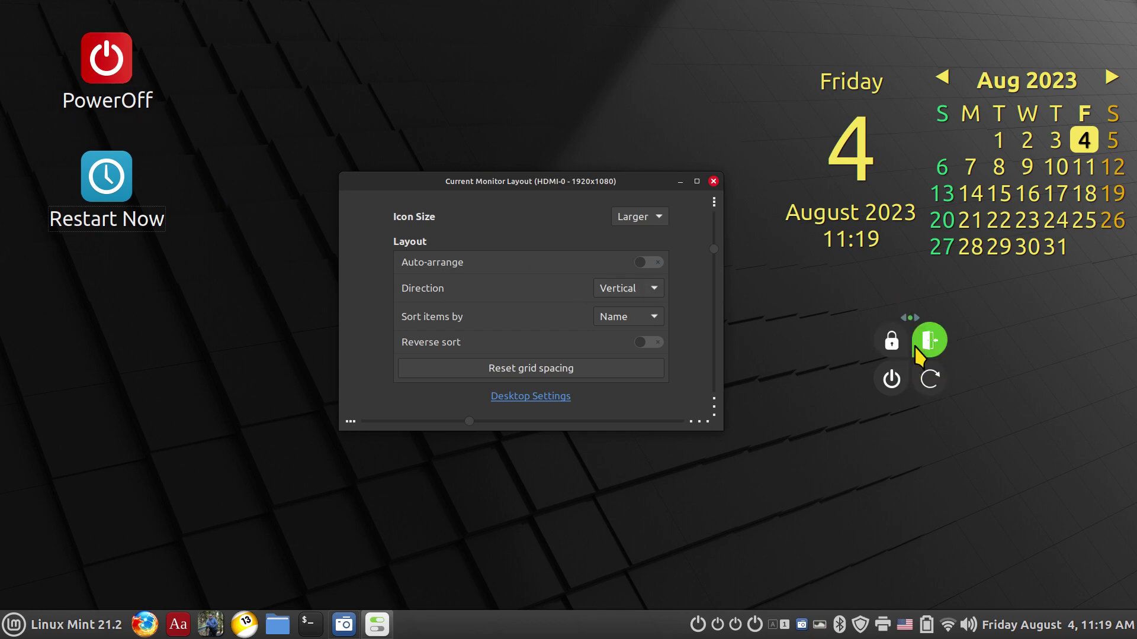
{"action": "left_click", "coordinate": [653, 217]}
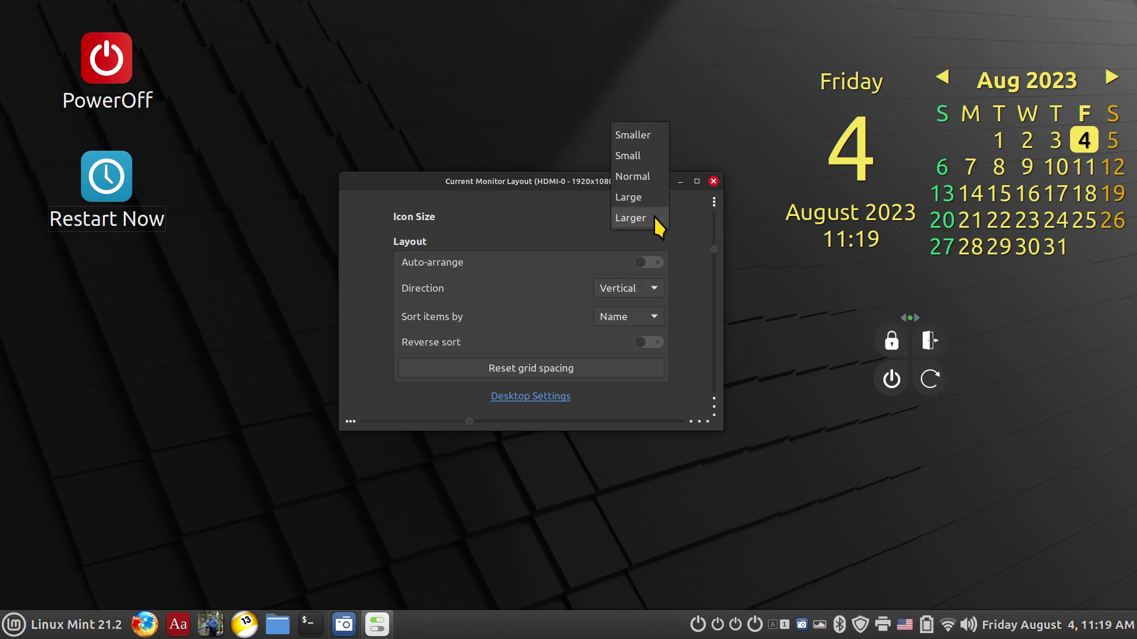
{"action": "left_click", "coordinate": [650, 136]}
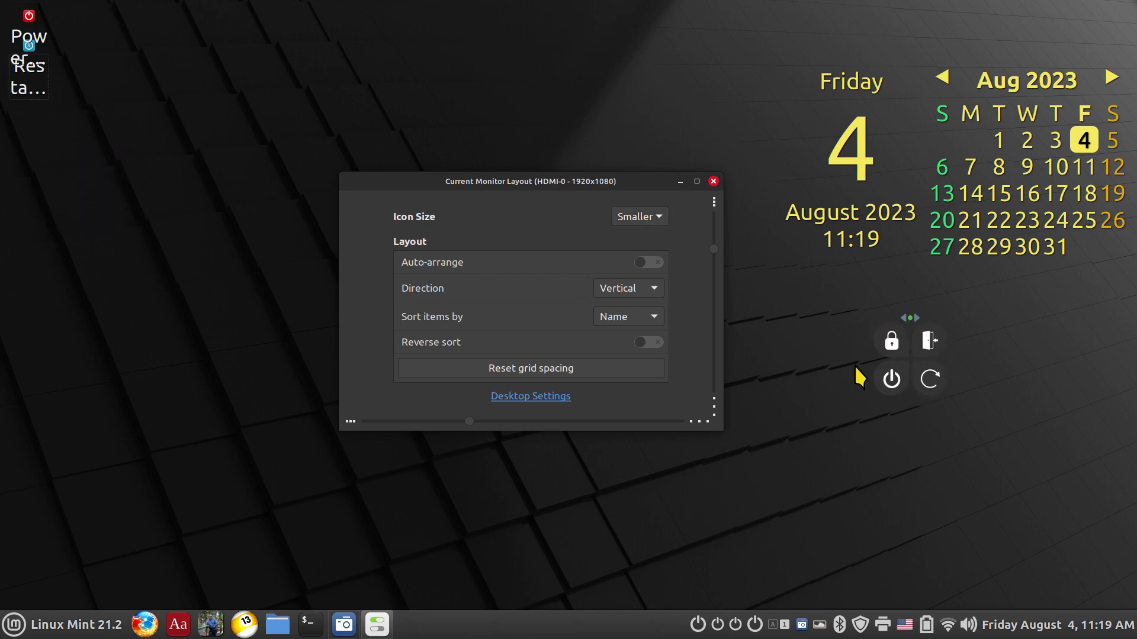
{"action": "left_click", "coordinate": [629, 219]}
{"action": "left_click", "coordinate": [631, 301]}
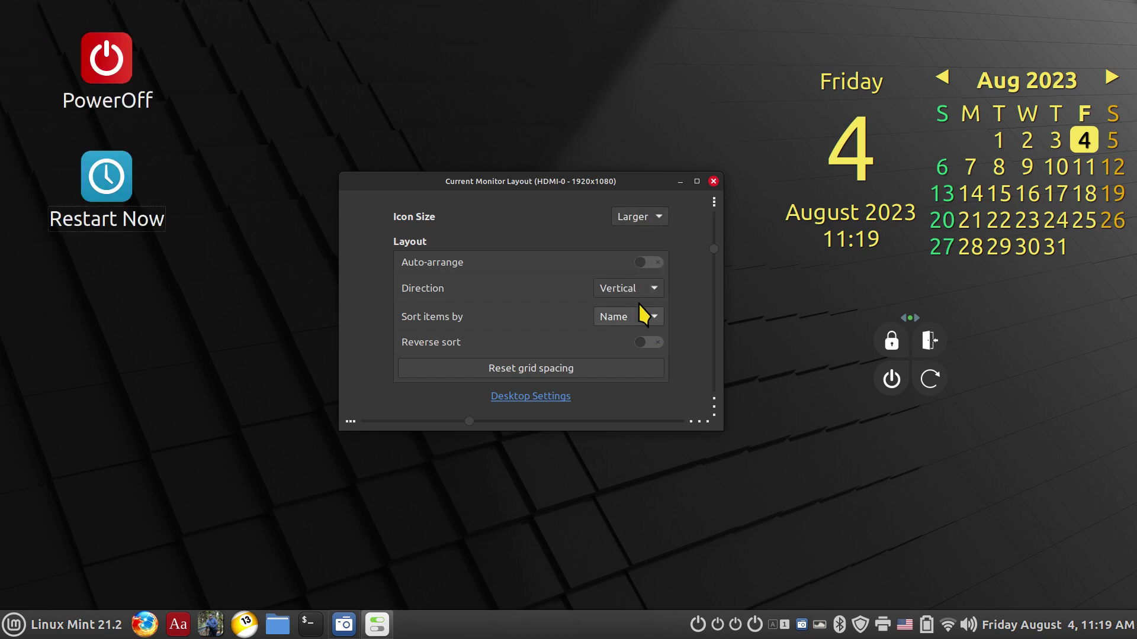
{"action": "left_click", "coordinate": [713, 181]}
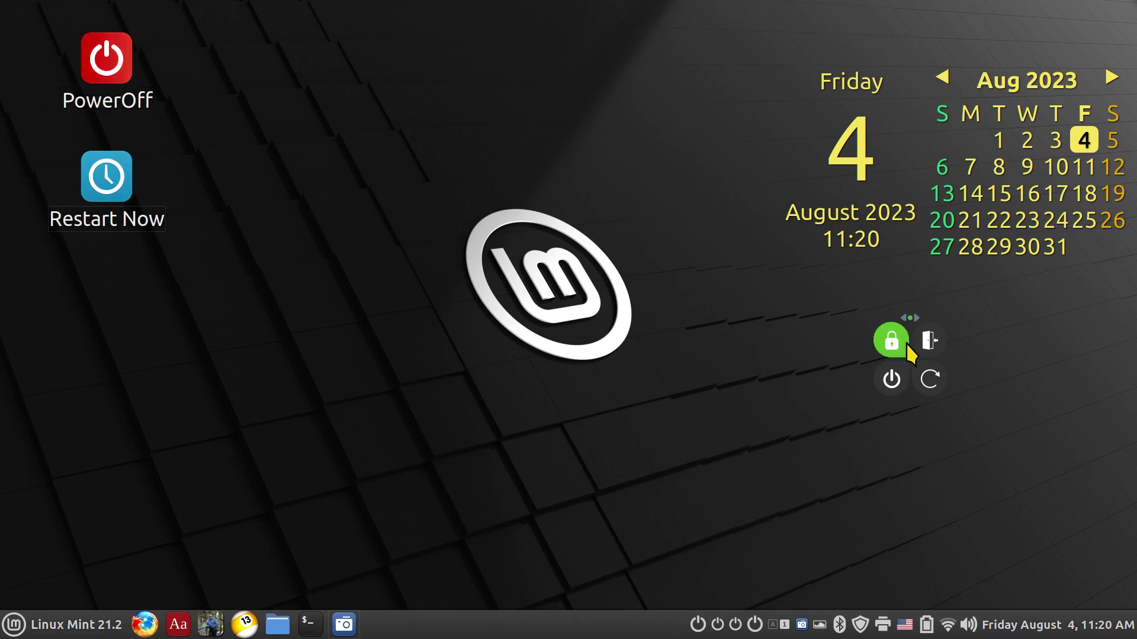
- Move the session widget lower and right, then test Quit from the menu and dismiss the prompt
{"action": "left_click_drag", "start_coordinate": [907, 320], "coordinate": [951, 380]}
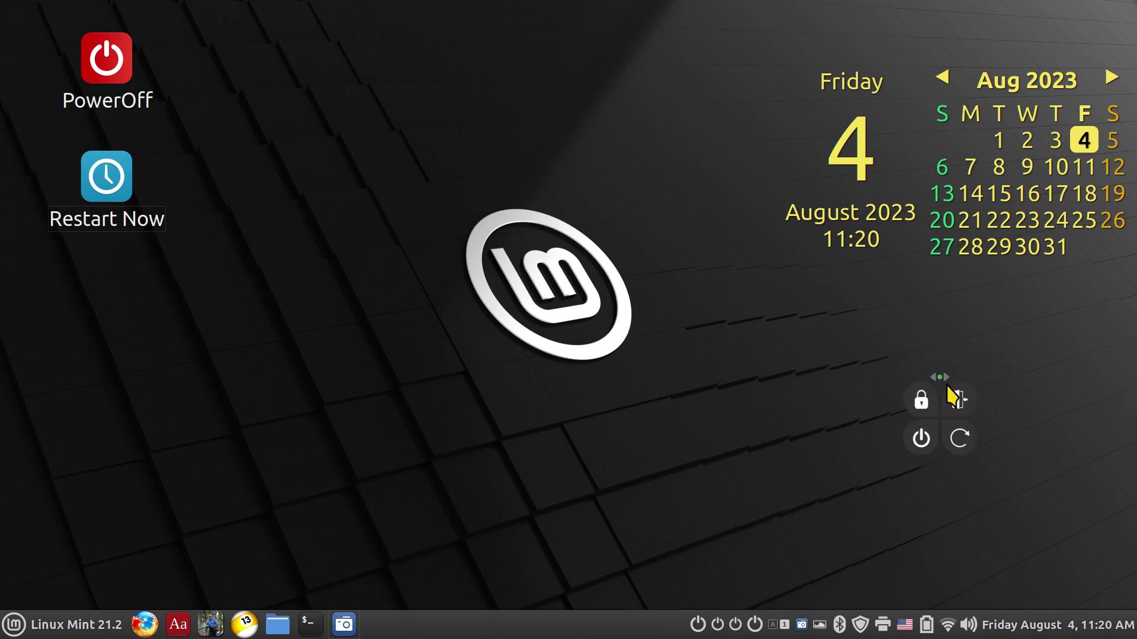
{"action": "left_click", "coordinate": [13, 625]}
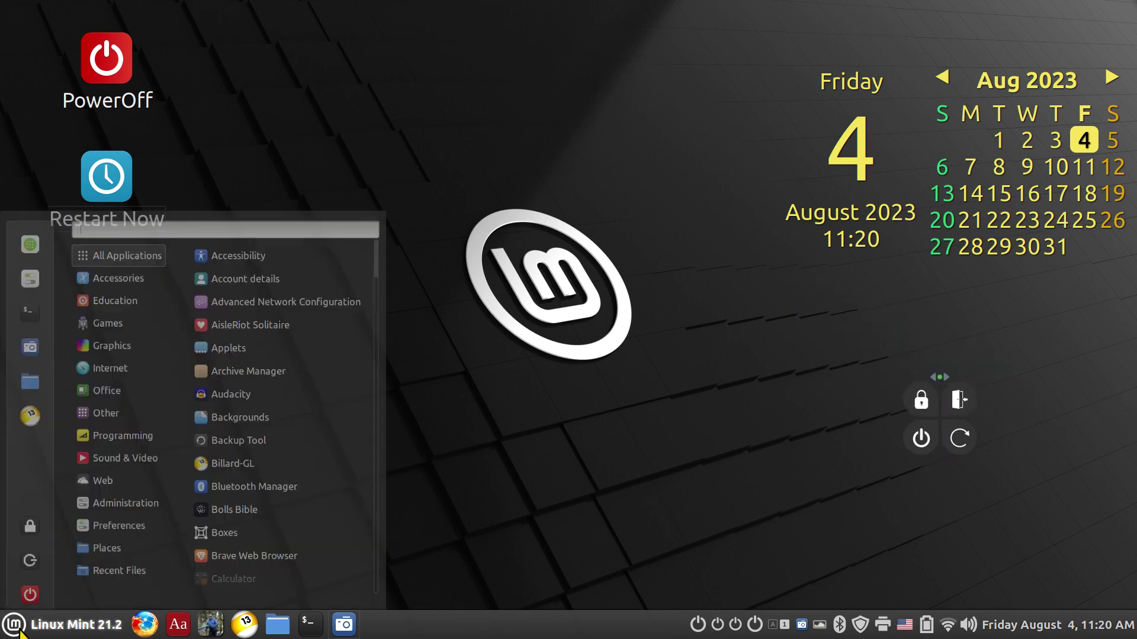
{"action": "left_click", "coordinate": [30, 578]}
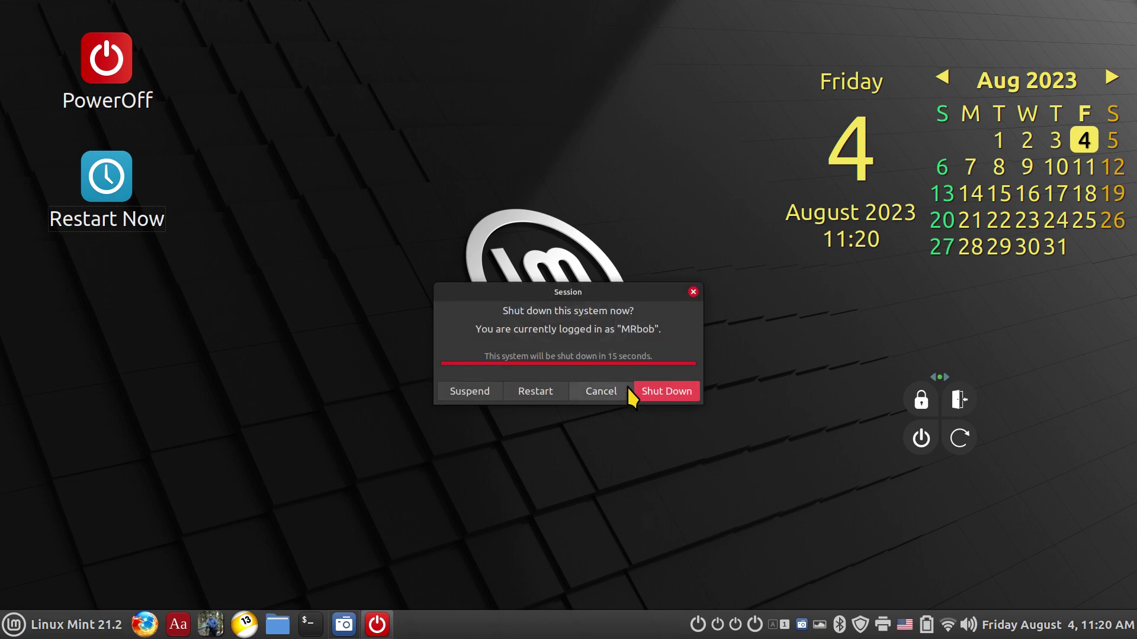
{"action": "left_click", "coordinate": [692, 292]}
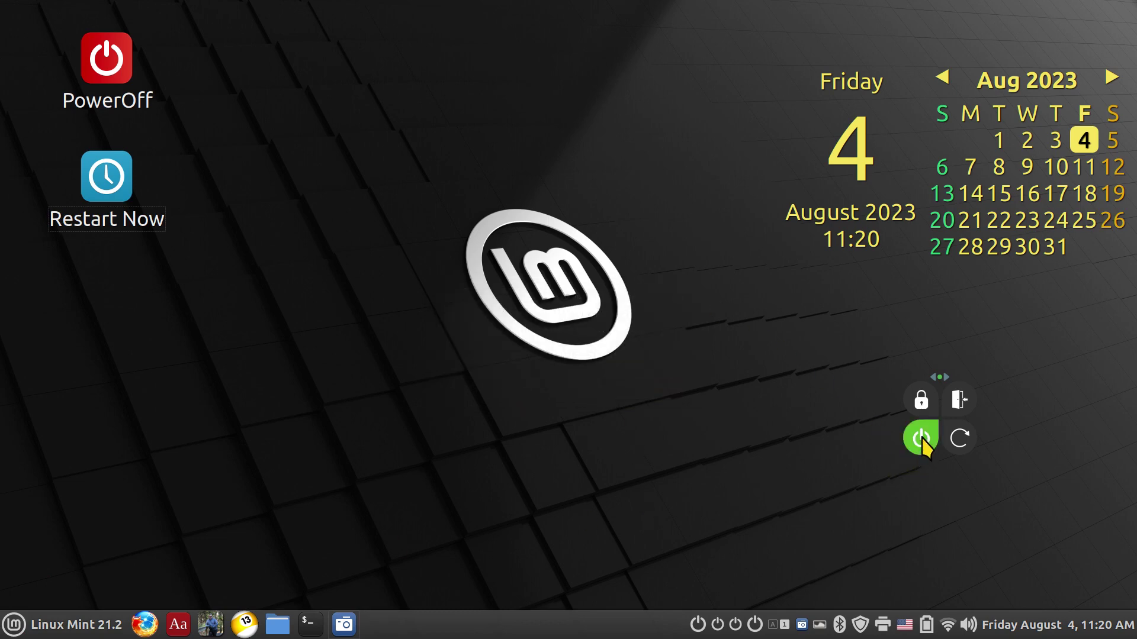
- Test the desklet's power button twice and its restart button, cancelling each prompt
{"action": "left_click", "coordinate": [921, 440]}
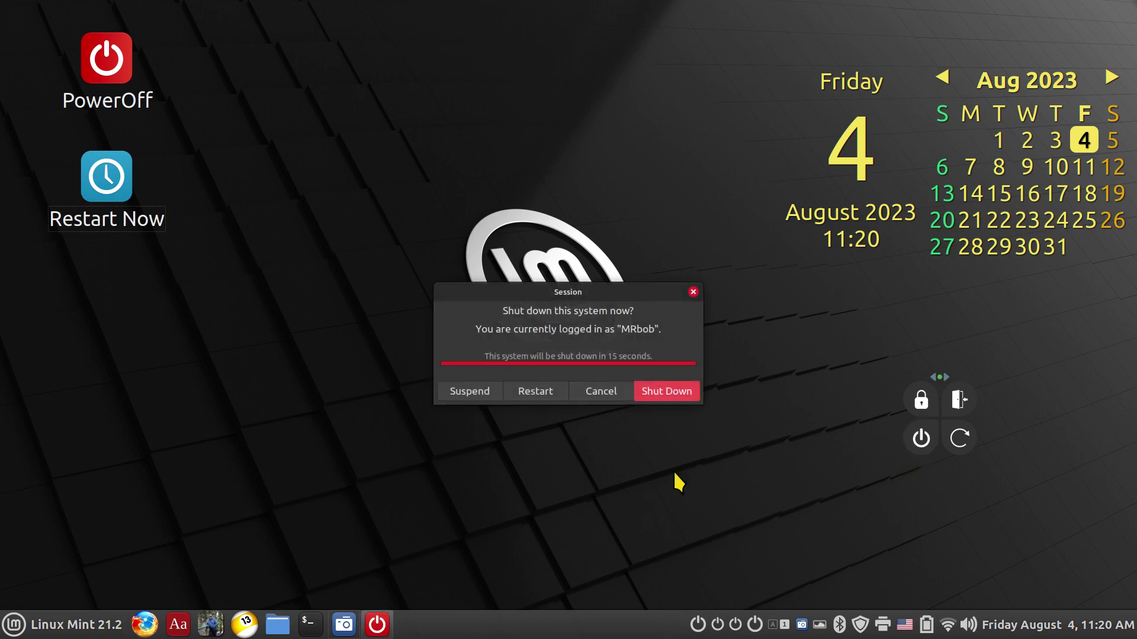
{"action": "left_click", "coordinate": [694, 292]}
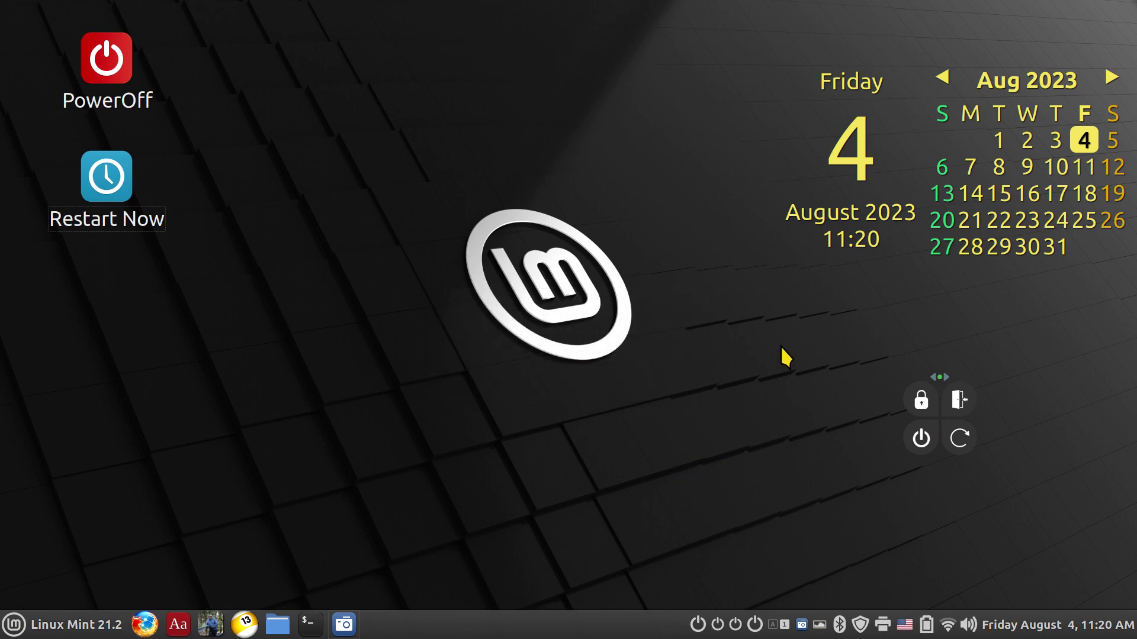
{"action": "left_click", "coordinate": [921, 440]}
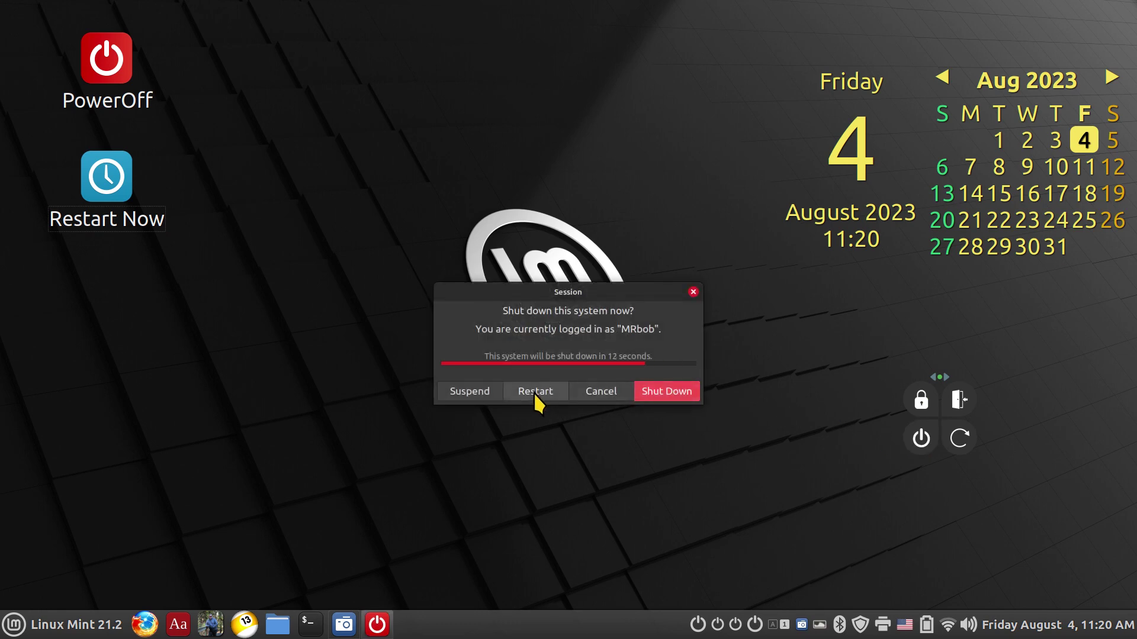
{"action": "left_click", "coordinate": [692, 290]}
{"action": "left_click", "coordinate": [962, 441]}
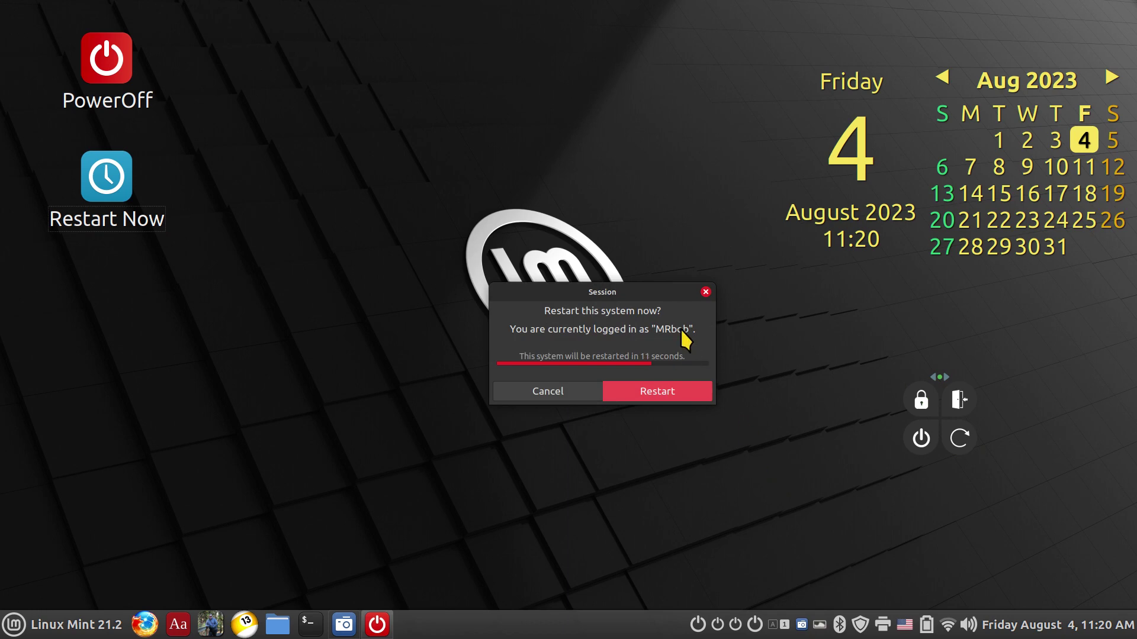
{"action": "left_click", "coordinate": [706, 292]}
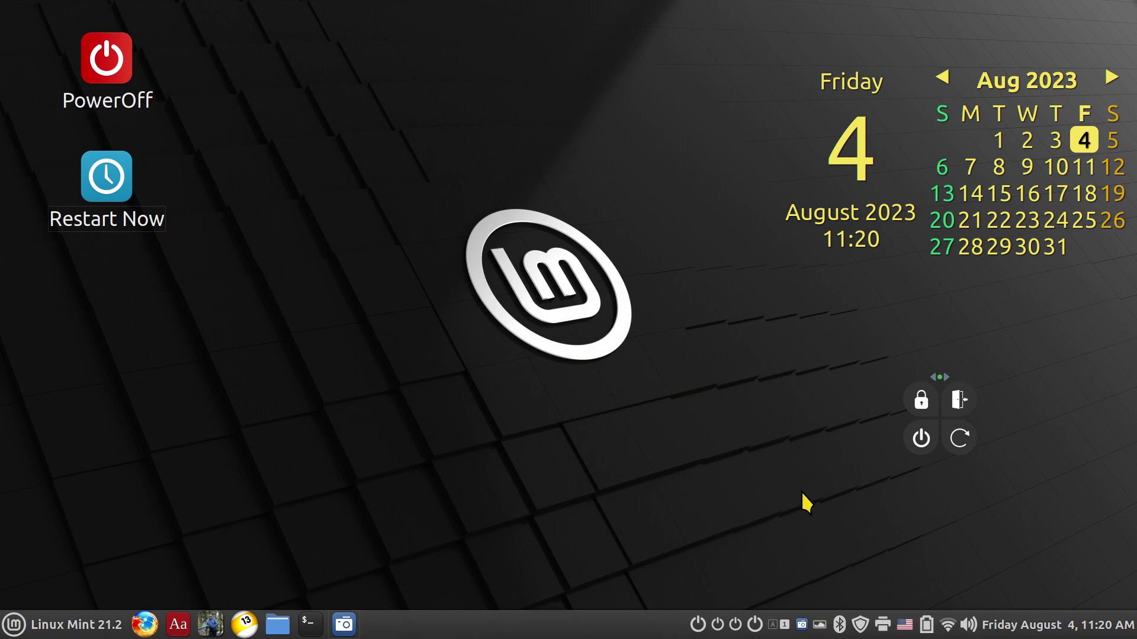
- Move the session desklet up-left and put the PowerOff and Restart Now launchers at the lower right
{"action": "left_click_drag", "start_coordinate": [942, 379], "coordinate": [931, 316]}
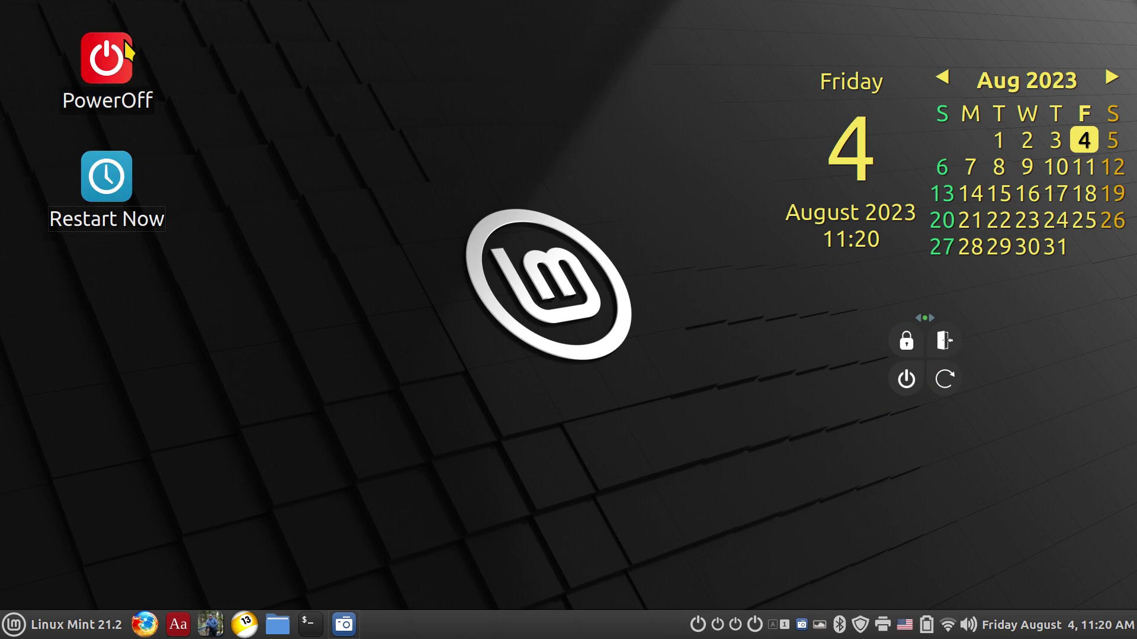
{"action": "left_click_drag", "start_coordinate": [121, 62], "coordinate": [1042, 527]}
{"action": "left_click_drag", "start_coordinate": [106, 178], "coordinate": [898, 489]}
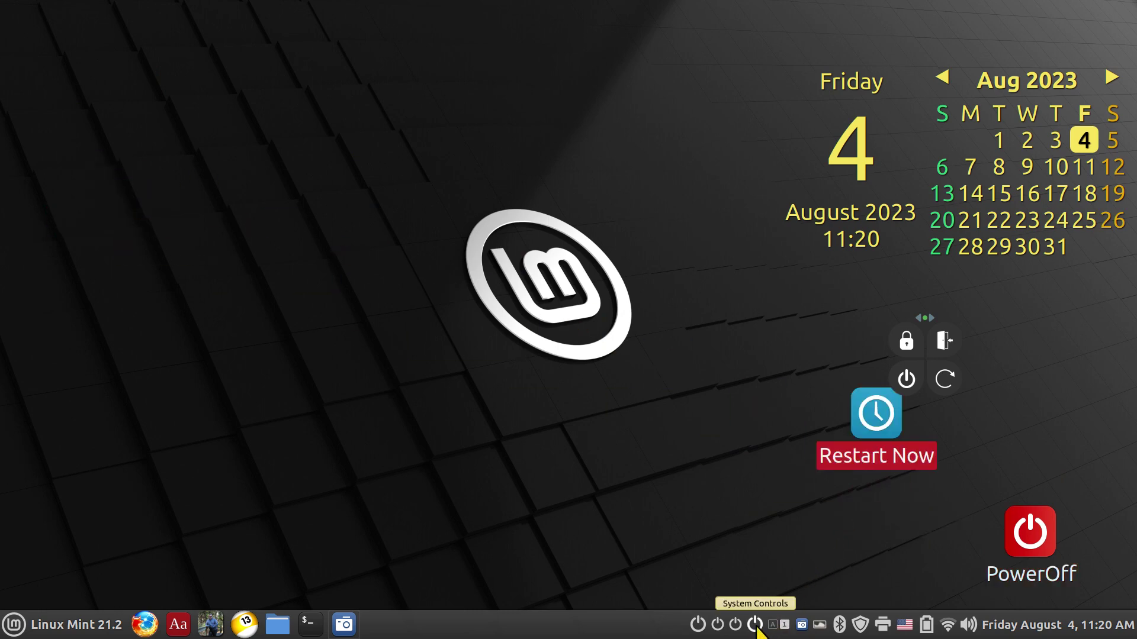
{"action": "right_click", "coordinate": [626, 629]}
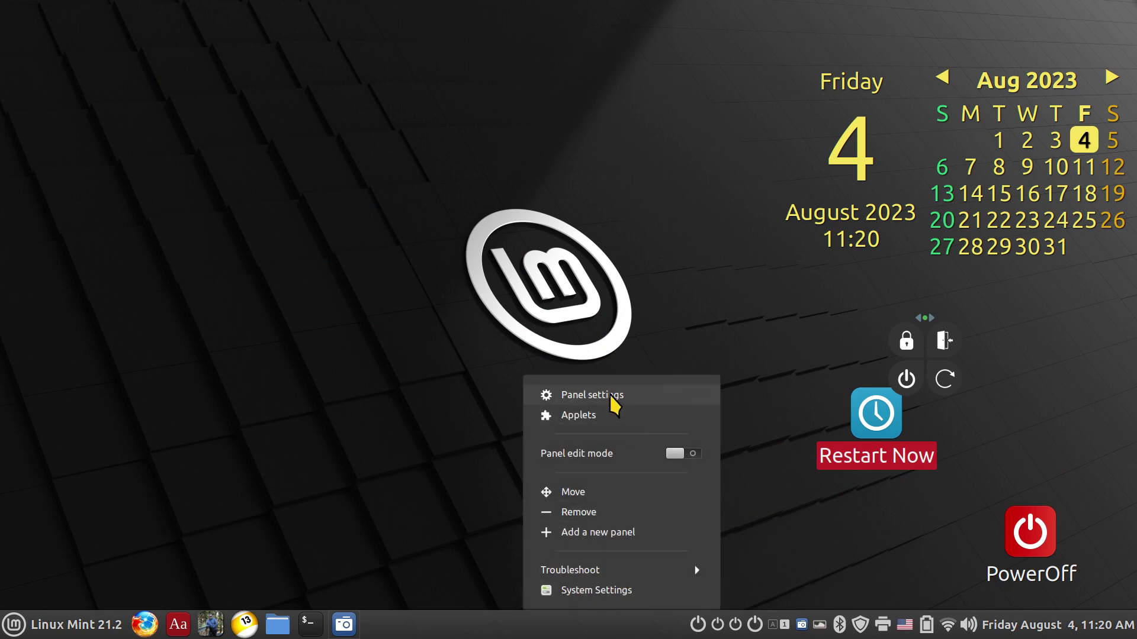
{"action": "left_click", "coordinate": [801, 532]}
{"action": "left_click", "coordinate": [756, 626]}
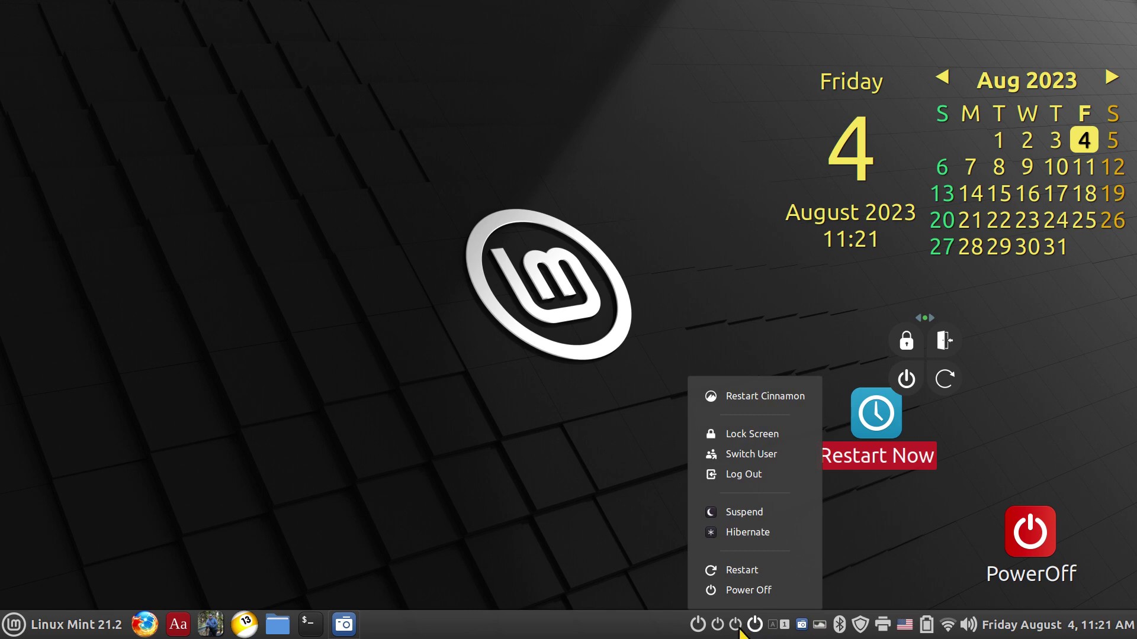
{"action": "left_click", "coordinate": [866, 567]}
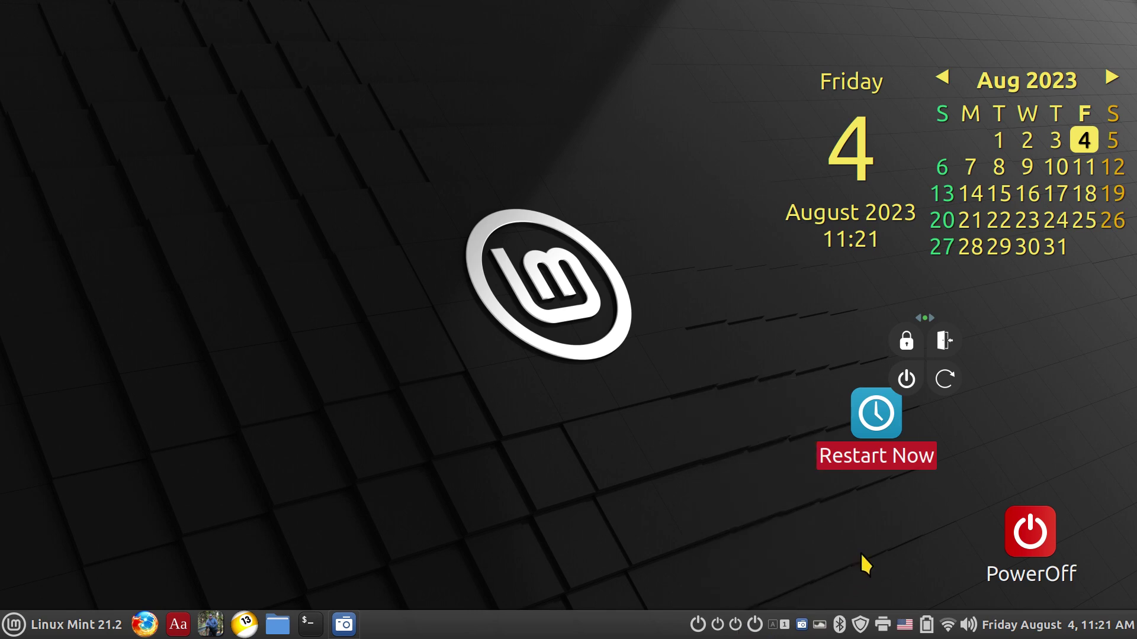
{"action": "left_click", "coordinate": [736, 626]}
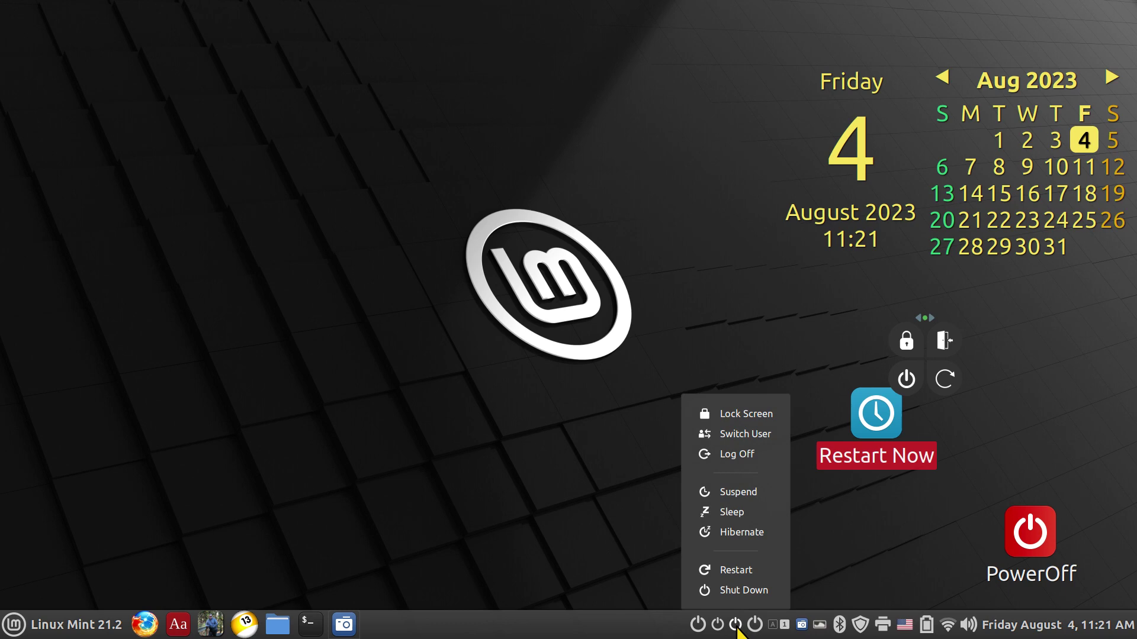
{"action": "left_click", "coordinate": [717, 627]}
{"action": "left_click", "coordinate": [718, 626]}
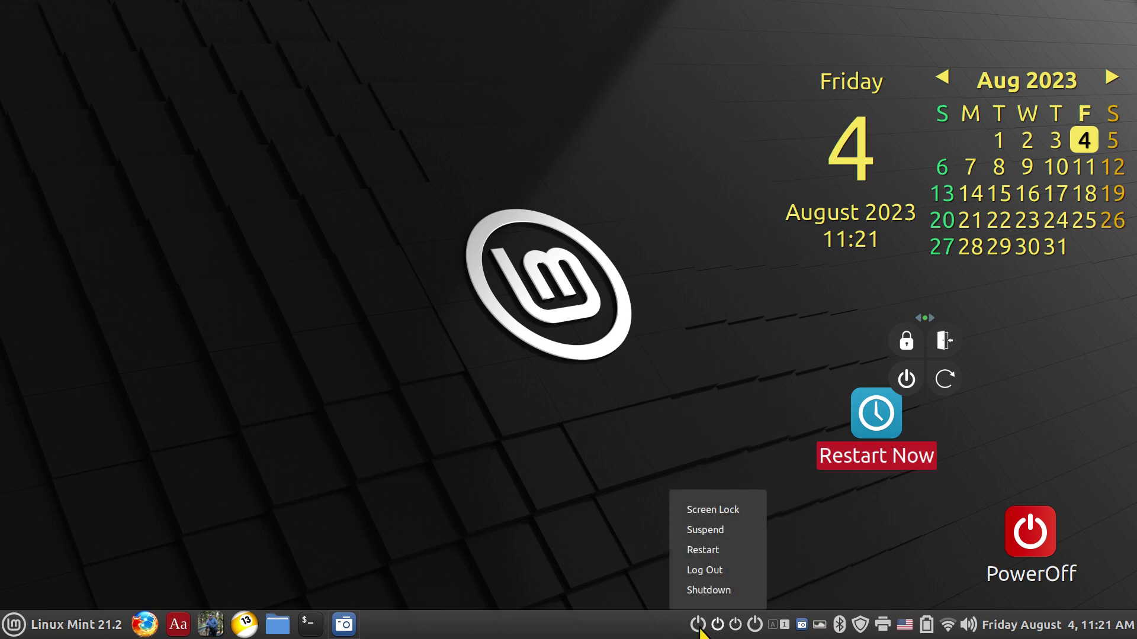
{"action": "left_click", "coordinate": [698, 626]}
{"action": "left_click", "coordinate": [698, 627]}
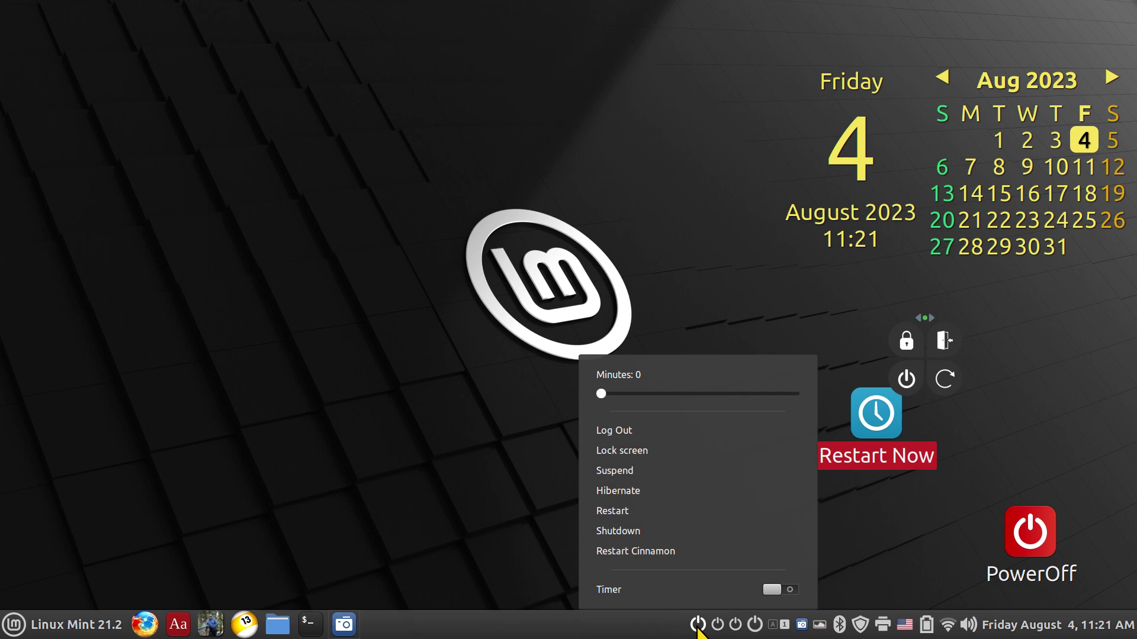
{"action": "left_click", "coordinate": [907, 540]}
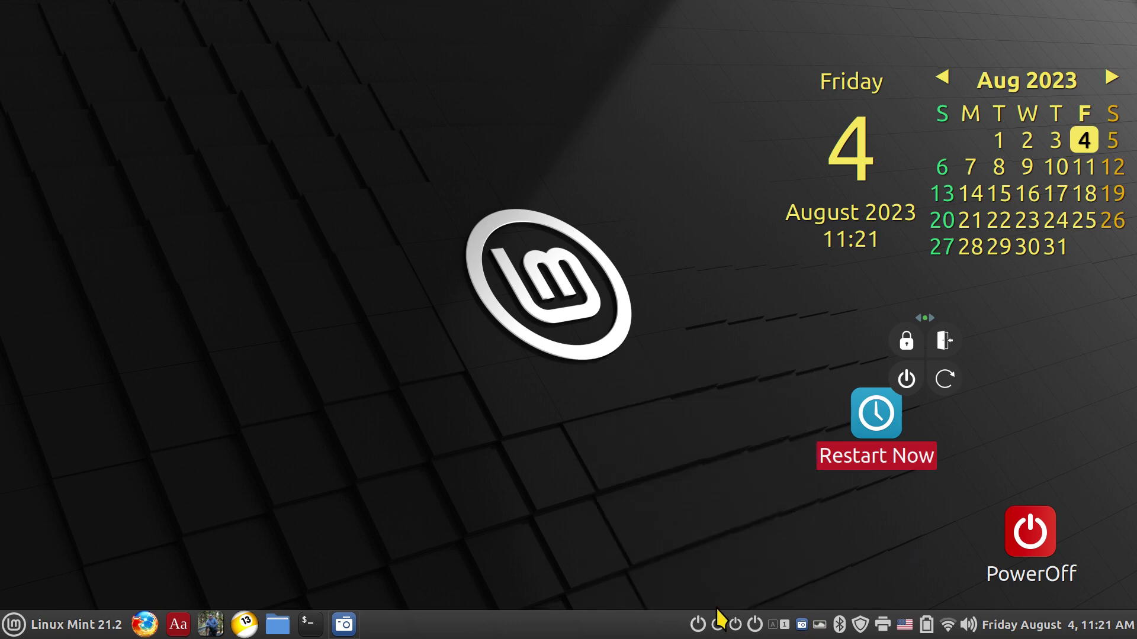
{"action": "left_click", "coordinate": [756, 626]}
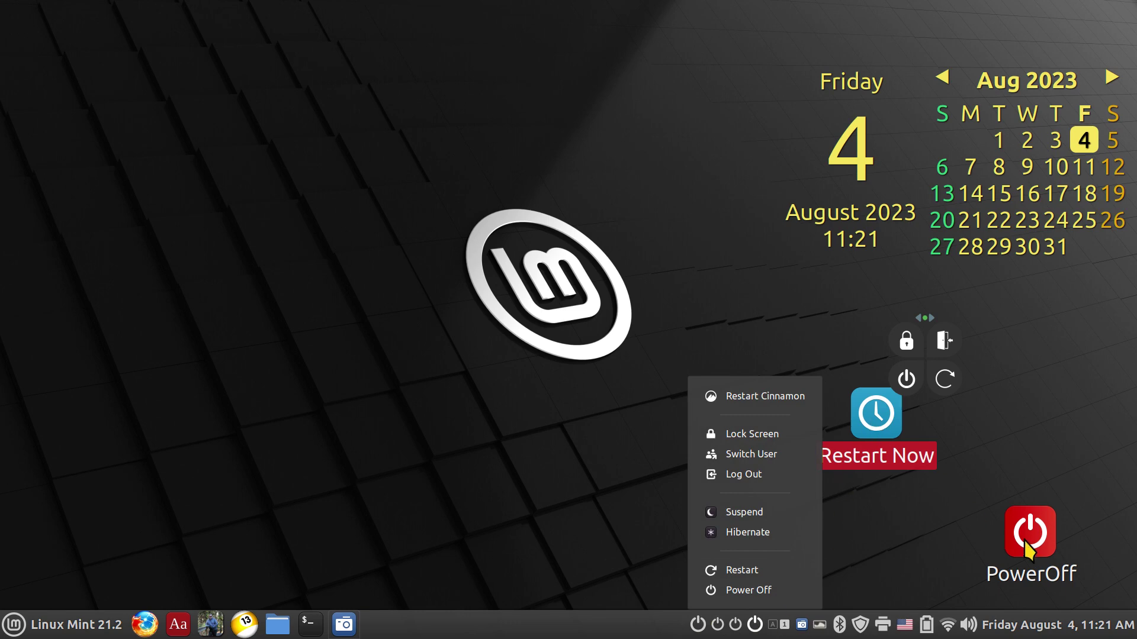
{"action": "left_click", "coordinate": [915, 524]}
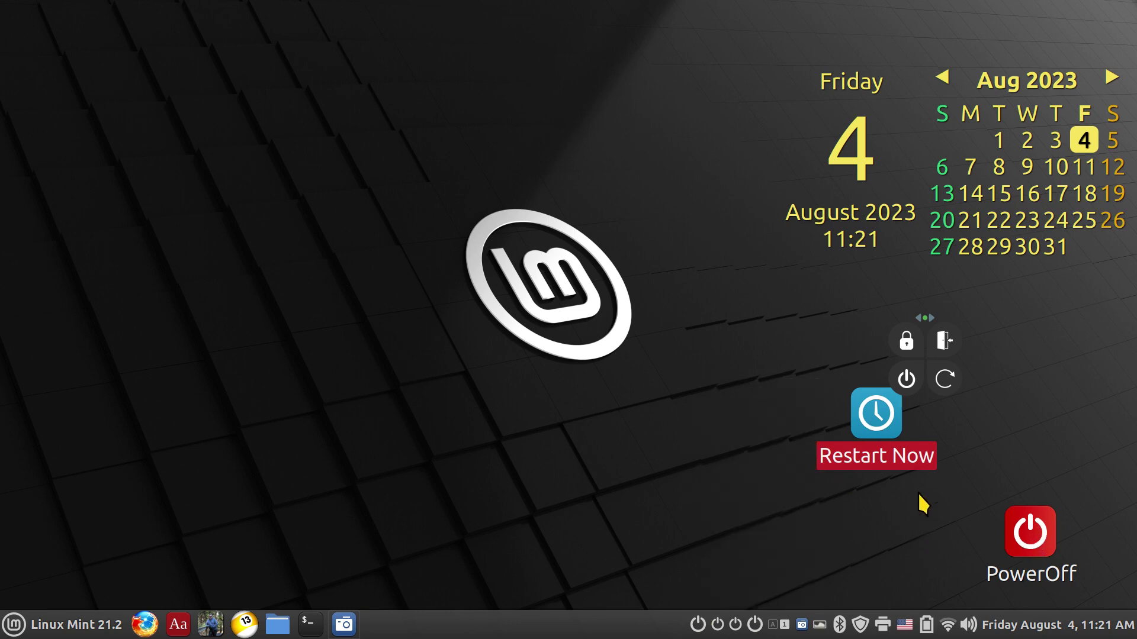
{"action": "left_click_drag", "start_coordinate": [882, 414], "coordinate": [759, 408]}
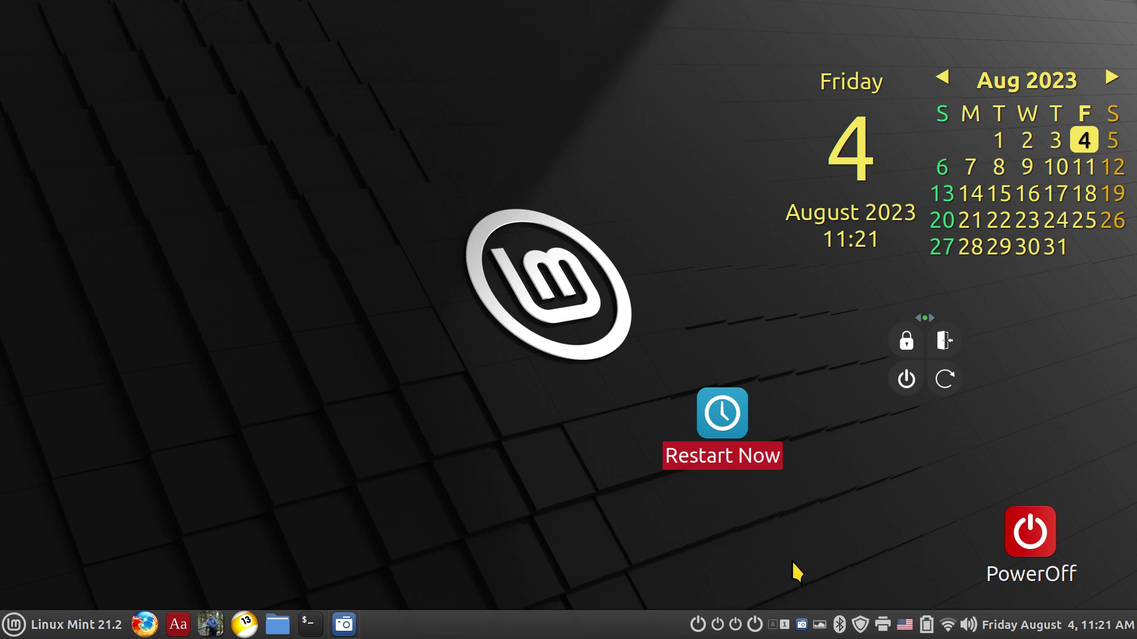
- Look at the System Controls tray applet's session options, then dismiss them
{"action": "left_click", "coordinate": [753, 626]}
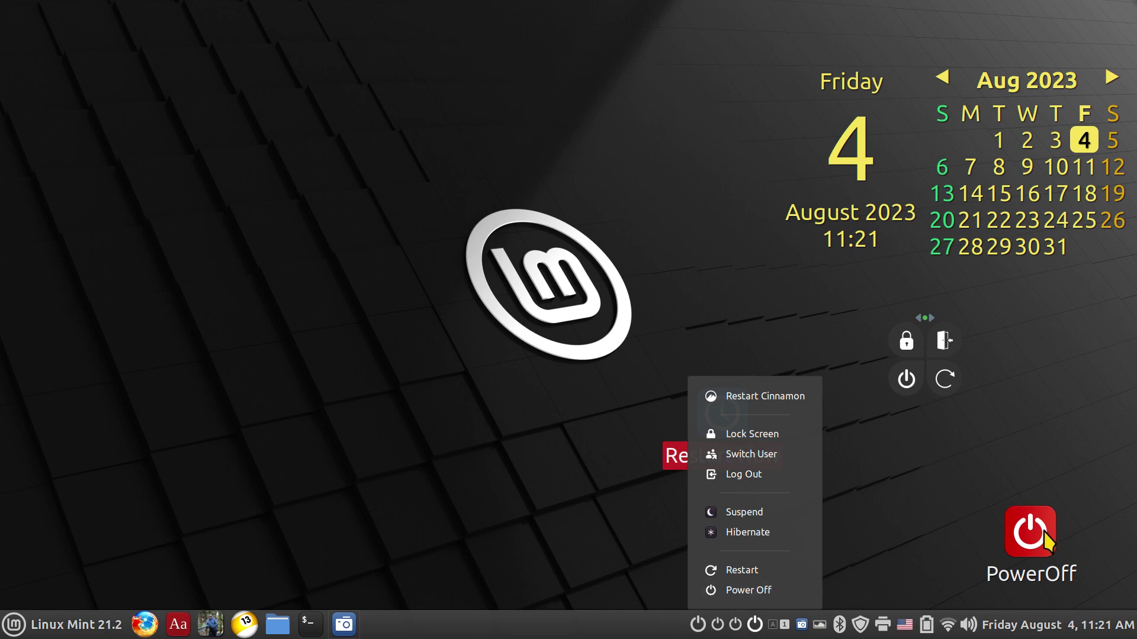
{"action": "left_click", "coordinate": [896, 512]}
- Read and close the About information of the System Controls and Session Manager applets
{"action": "right_click", "coordinate": [756, 626]}
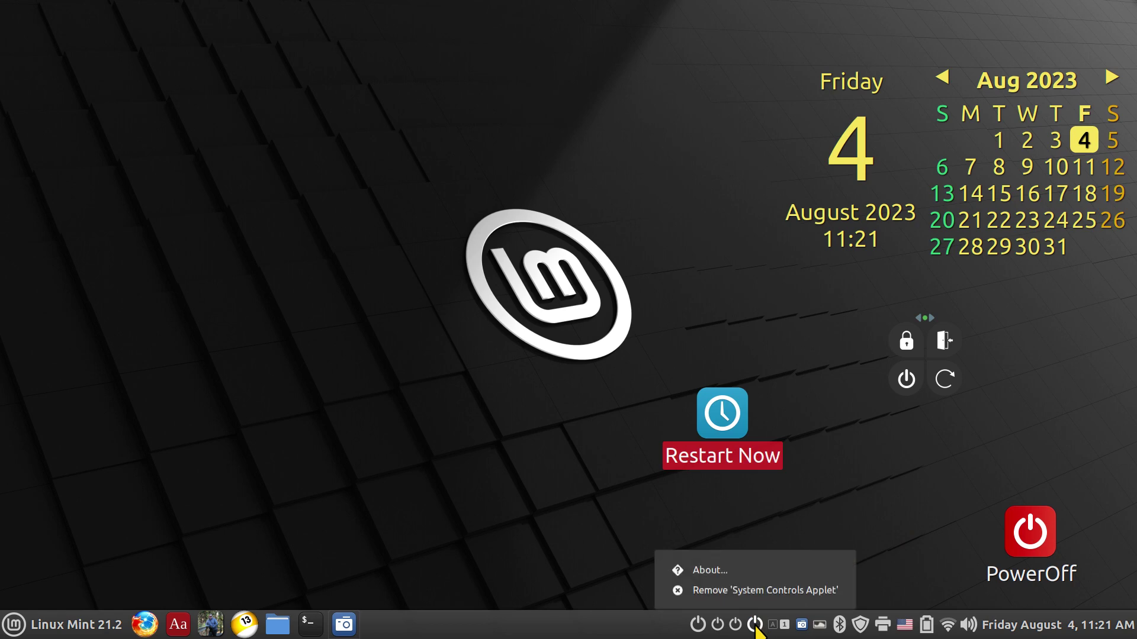
{"action": "left_click", "coordinate": [767, 565]}
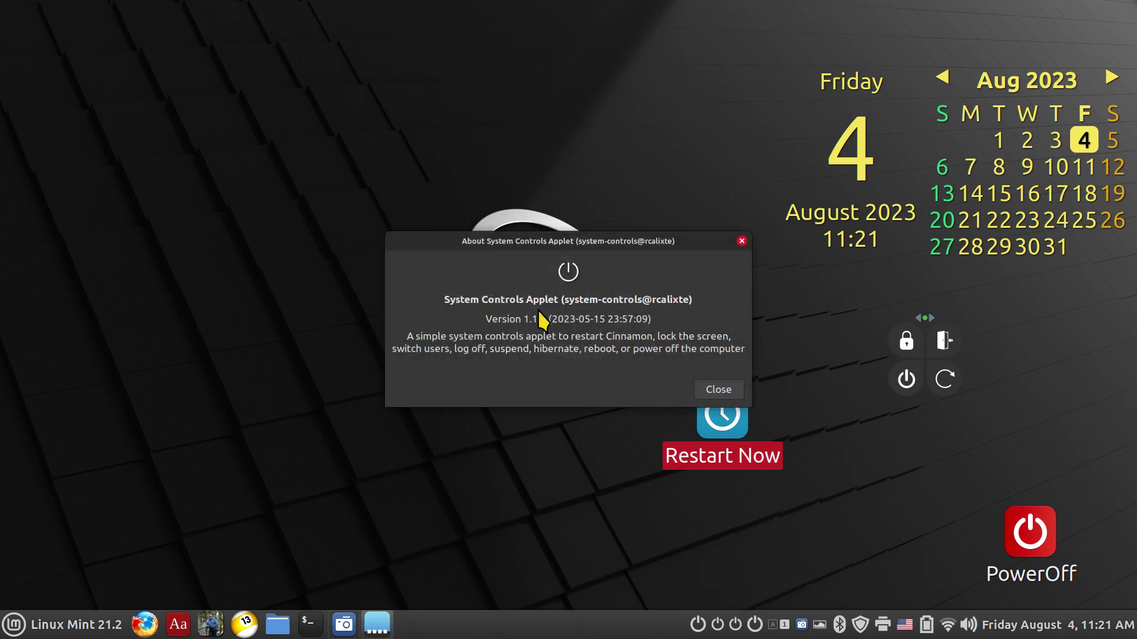
{"action": "left_click", "coordinate": [741, 241]}
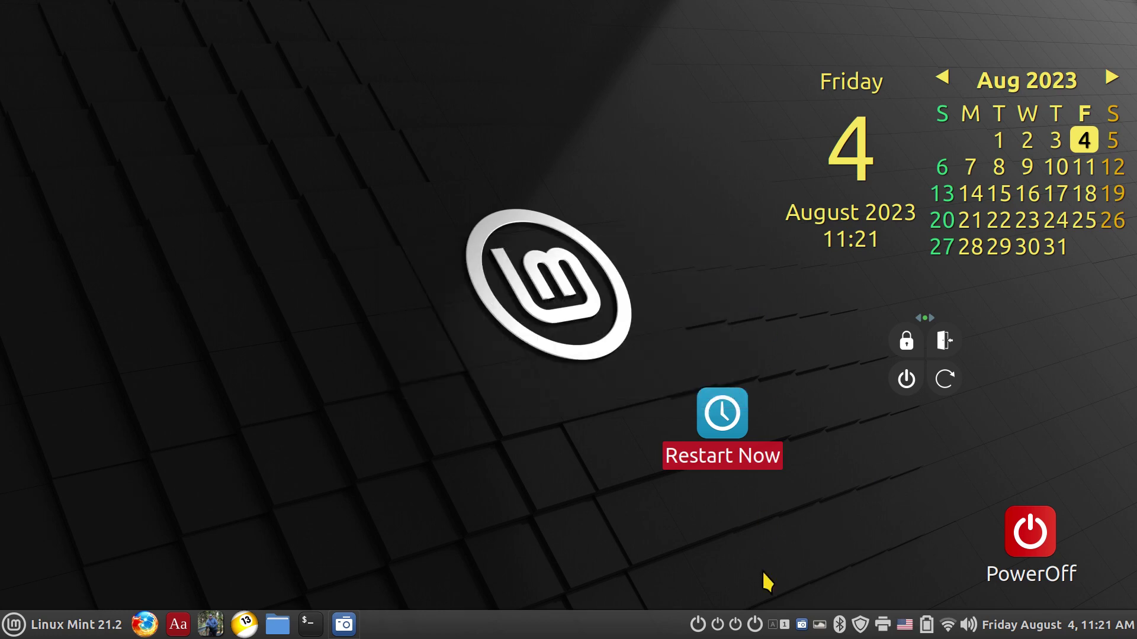
{"action": "right_click", "coordinate": [737, 627]}
{"action": "left_click", "coordinate": [733, 549]}
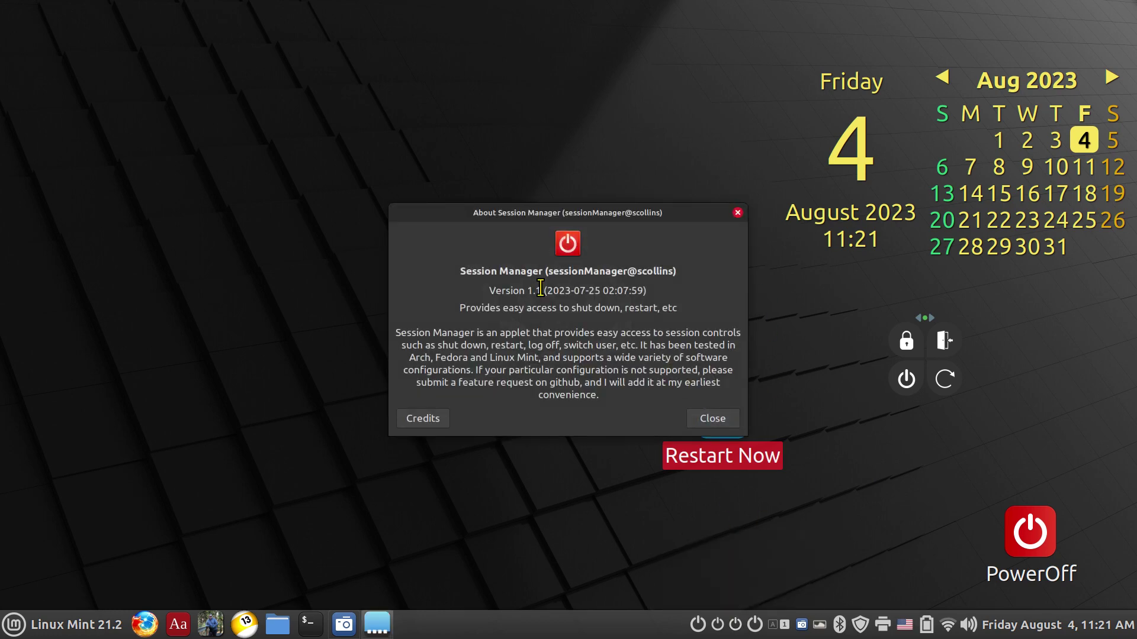
{"action": "left_click", "coordinate": [737, 212]}
- Read and close the About information of the Shutdown Applet and Shutdown timer
{"action": "right_click", "coordinate": [718, 625]}
{"action": "left_click", "coordinate": [724, 570]}
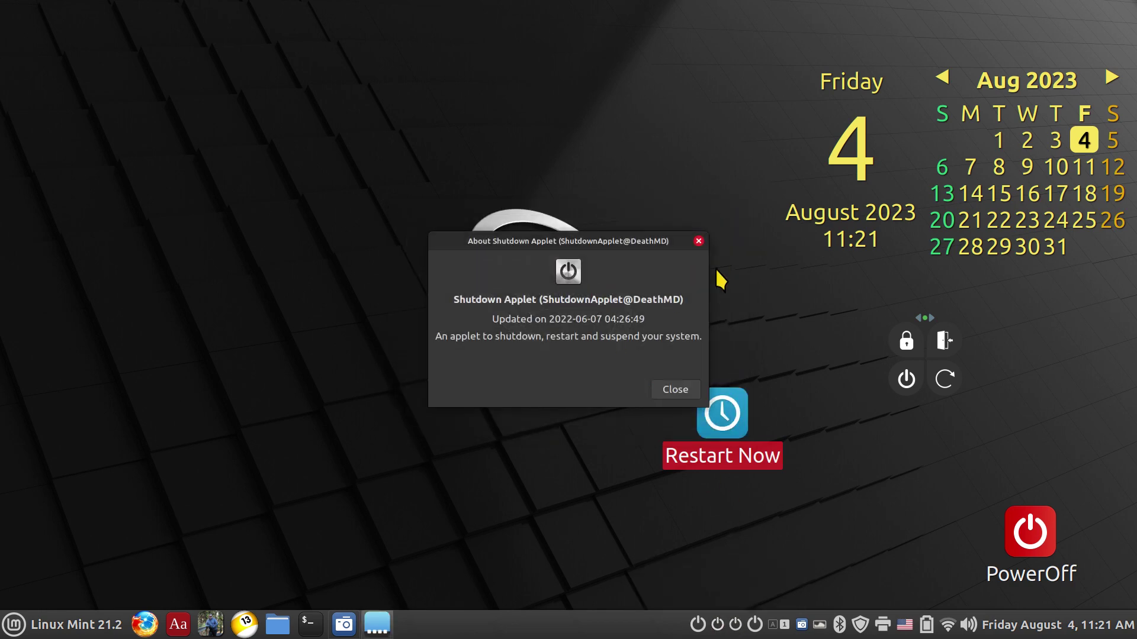
{"action": "left_click", "coordinate": [699, 241]}
{"action": "right_click", "coordinate": [698, 624]}
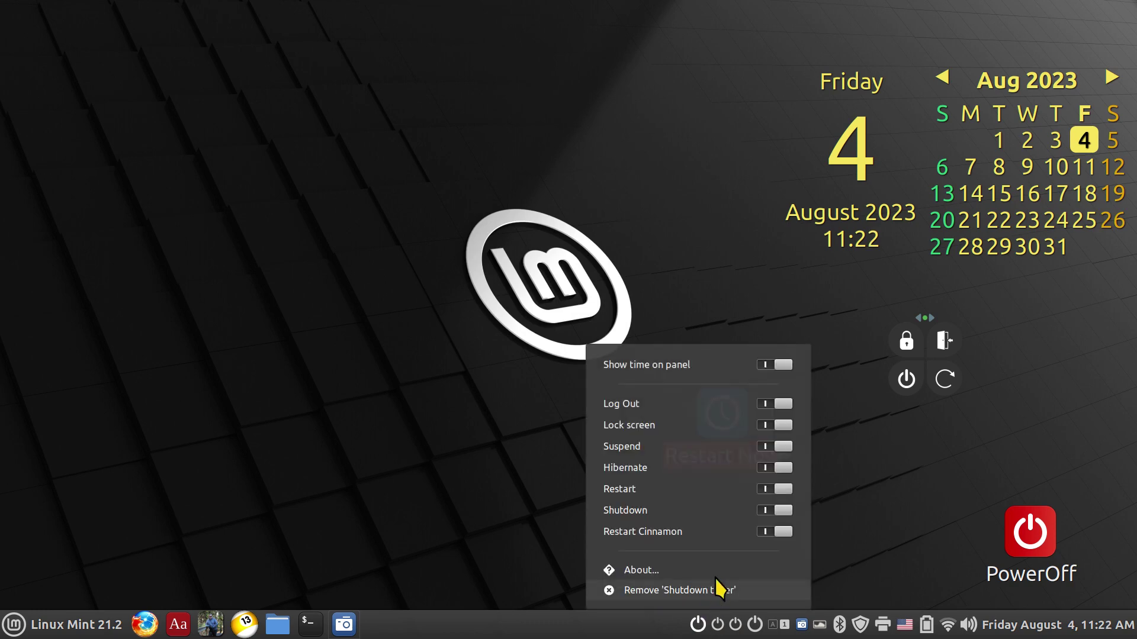
{"action": "left_click", "coordinate": [658, 572]}
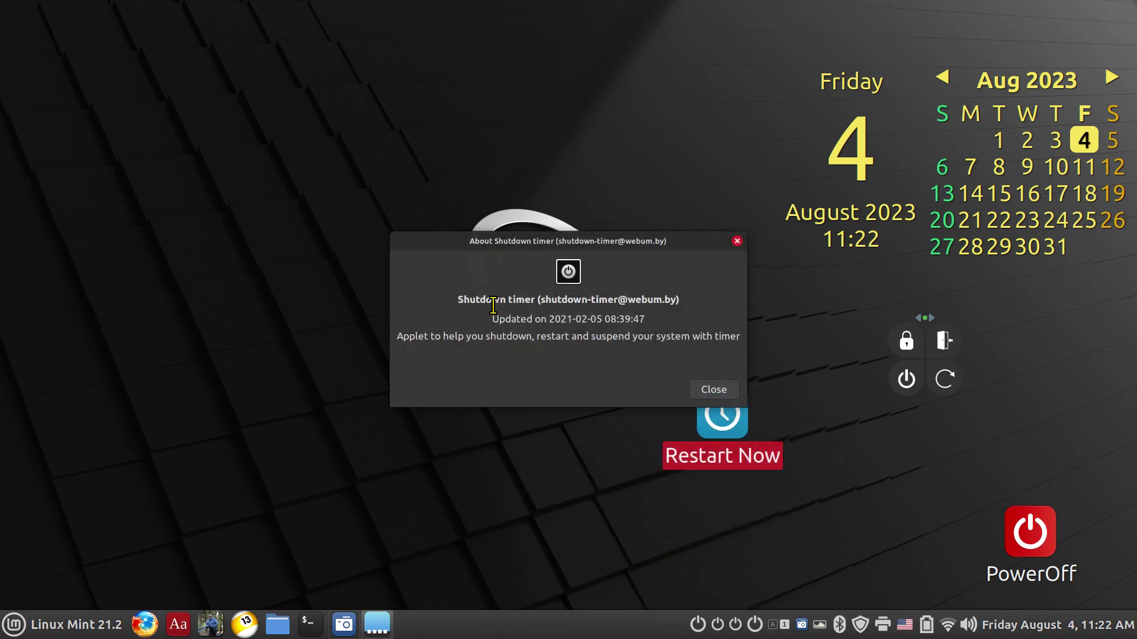
{"action": "left_click", "coordinate": [736, 241]}
{"action": "right_click", "coordinate": [575, 631]}
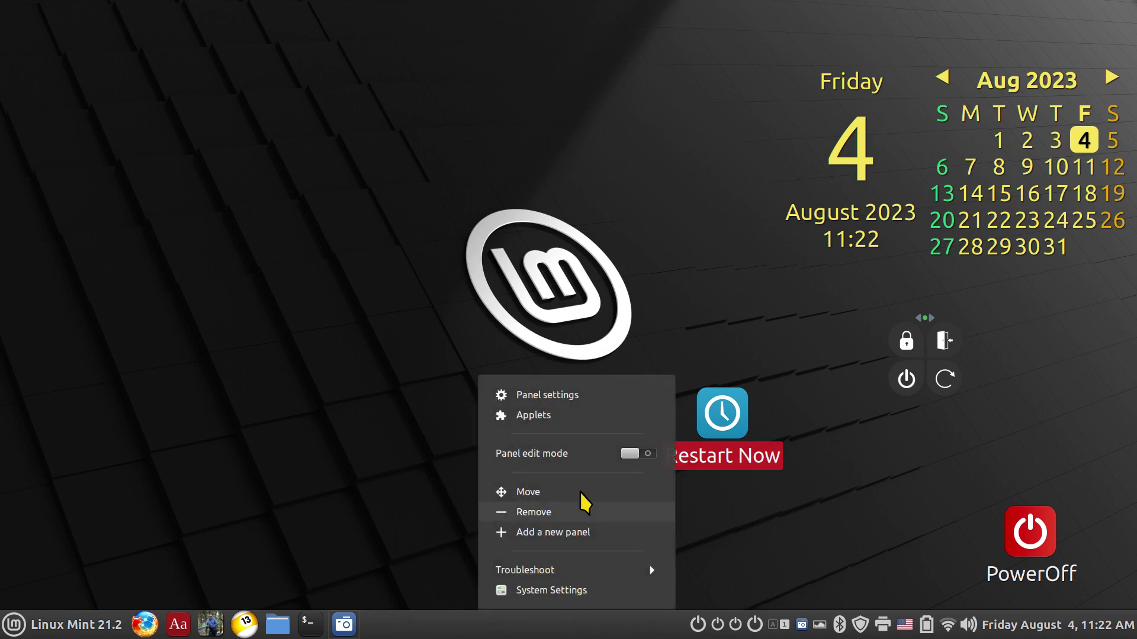
- In the Applets manager, inspect Session Manager, Shutdown Applet, Shutdown timer and System Controls Applet, then close it
{"action": "left_click", "coordinate": [573, 415]}
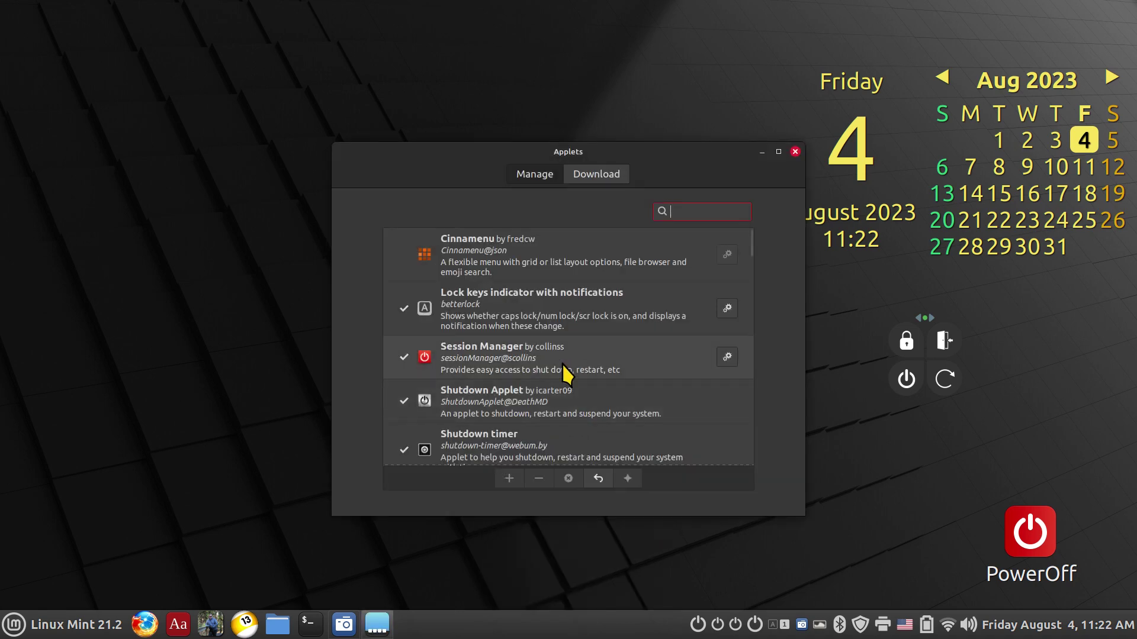
{"action": "left_click", "coordinate": [498, 358]}
{"action": "left_click", "coordinate": [492, 399]}
{"action": "left_click", "coordinate": [497, 446]}
{"action": "scroll", "coordinate": [720, 242], "scroll_direction": "down", "scroll_amount": 5}
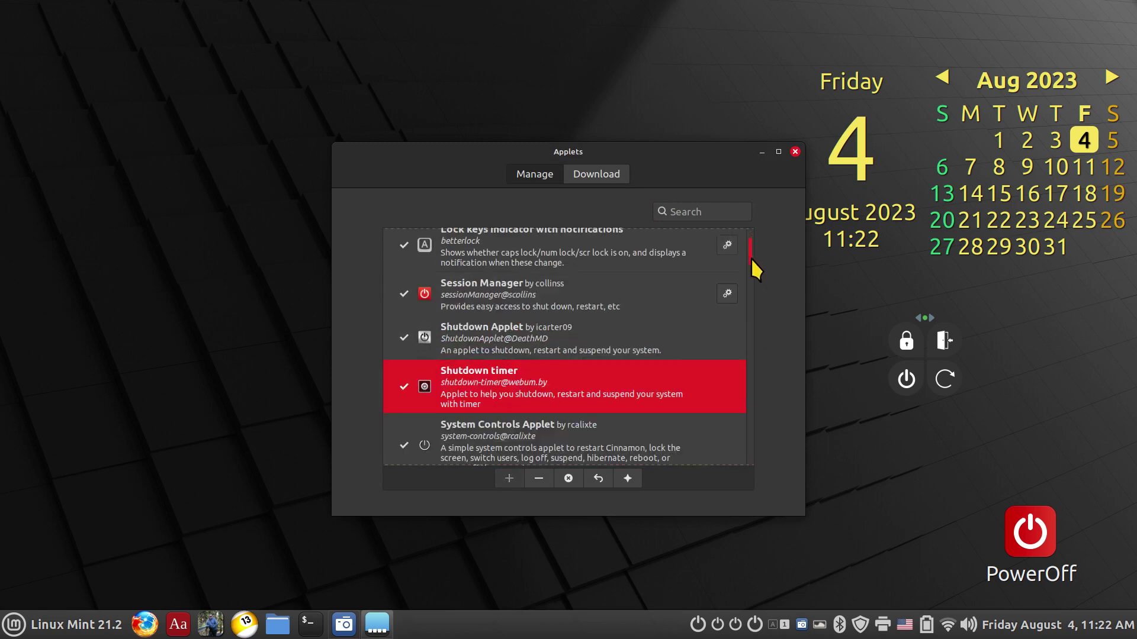
{"action": "left_click", "coordinate": [488, 368]}
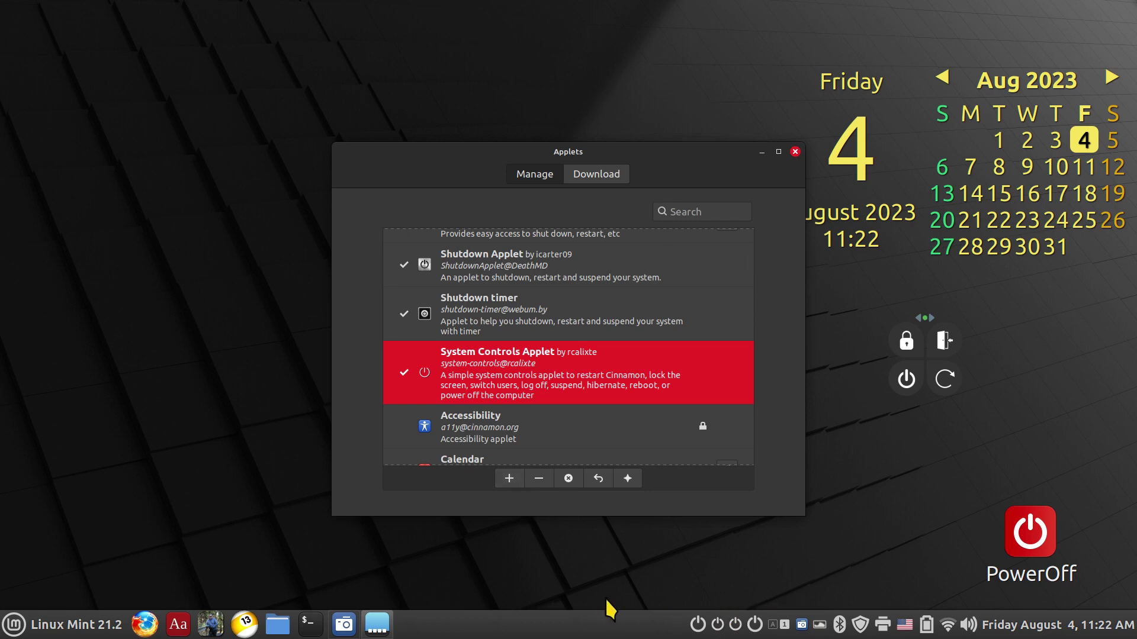
{"action": "left_click", "coordinate": [795, 152]}
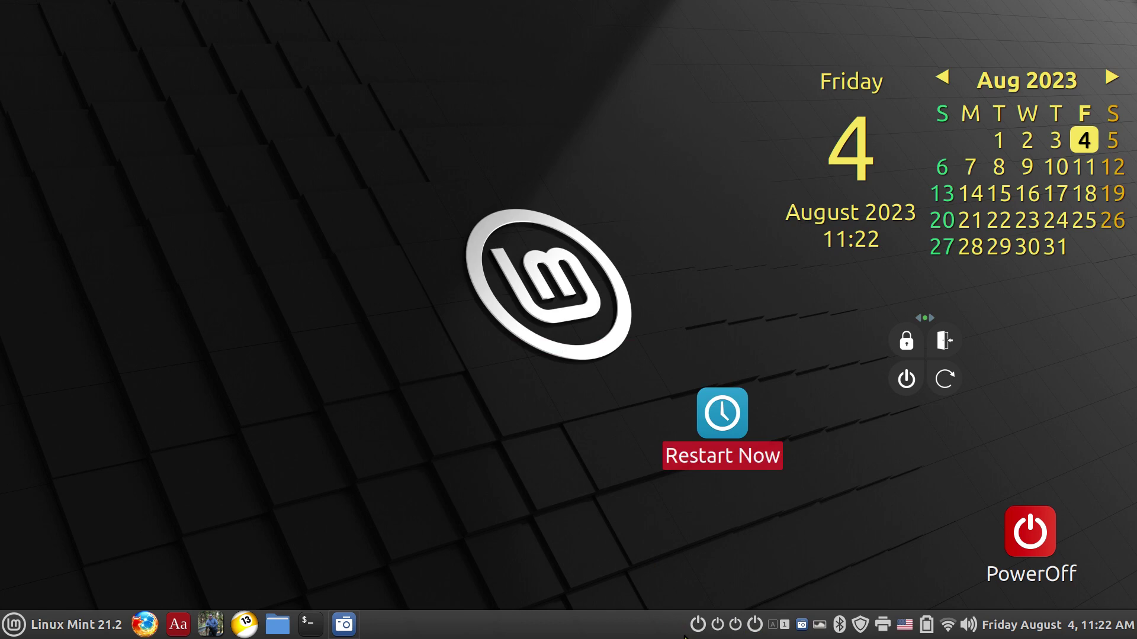
{"action": "left_click", "coordinate": [696, 621]}
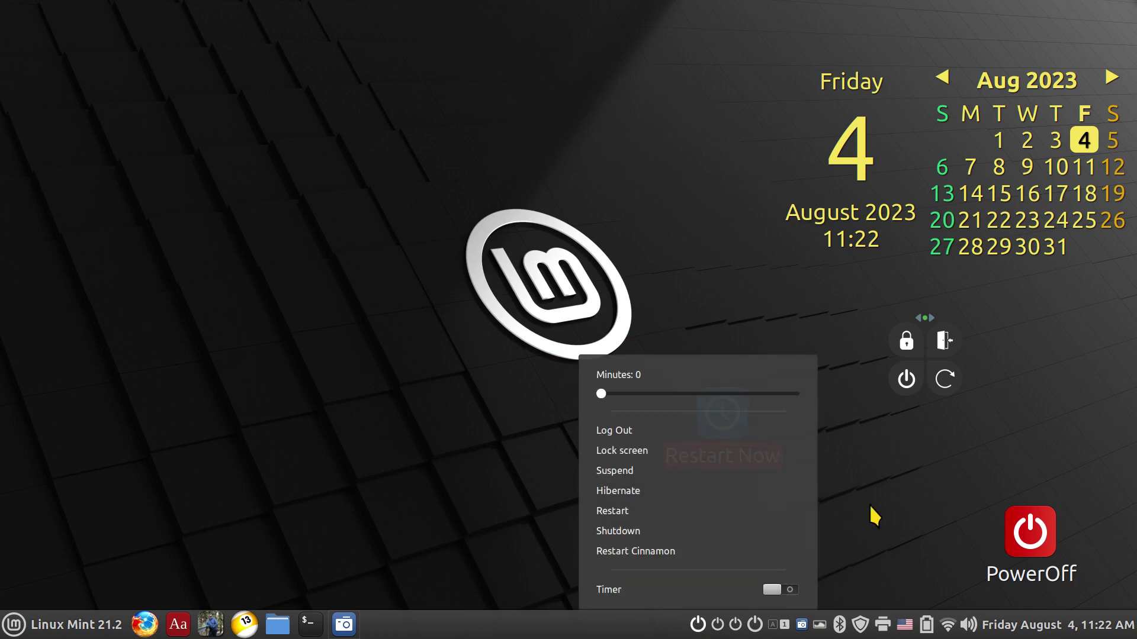
{"action": "left_click", "coordinate": [880, 474]}
{"action": "left_click", "coordinate": [717, 624]}
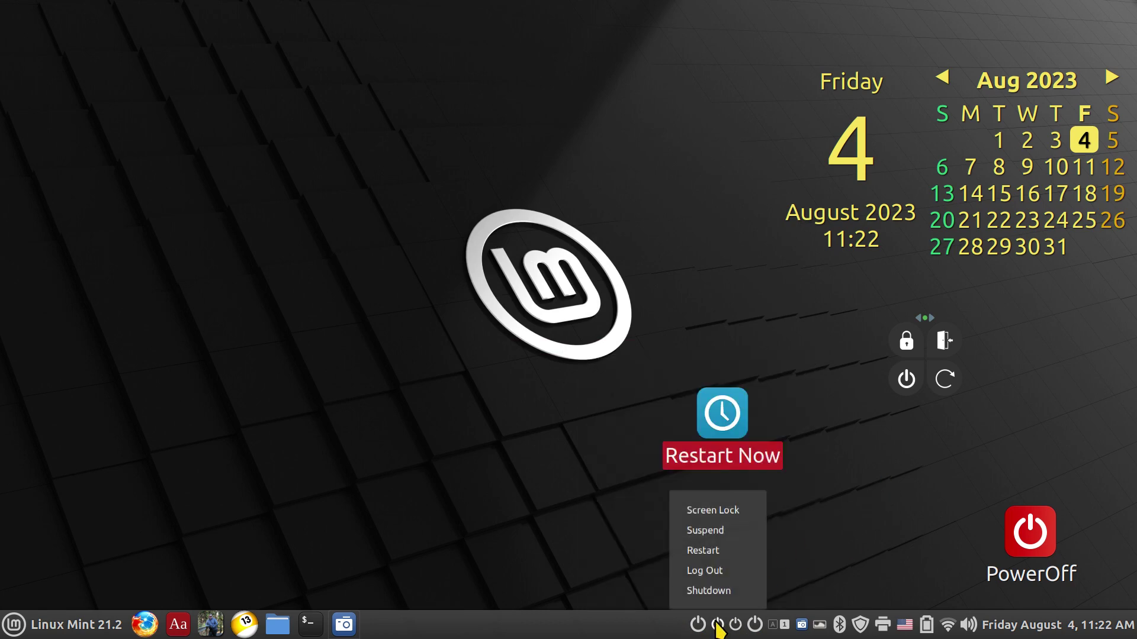
{"action": "left_click", "coordinate": [818, 536]}
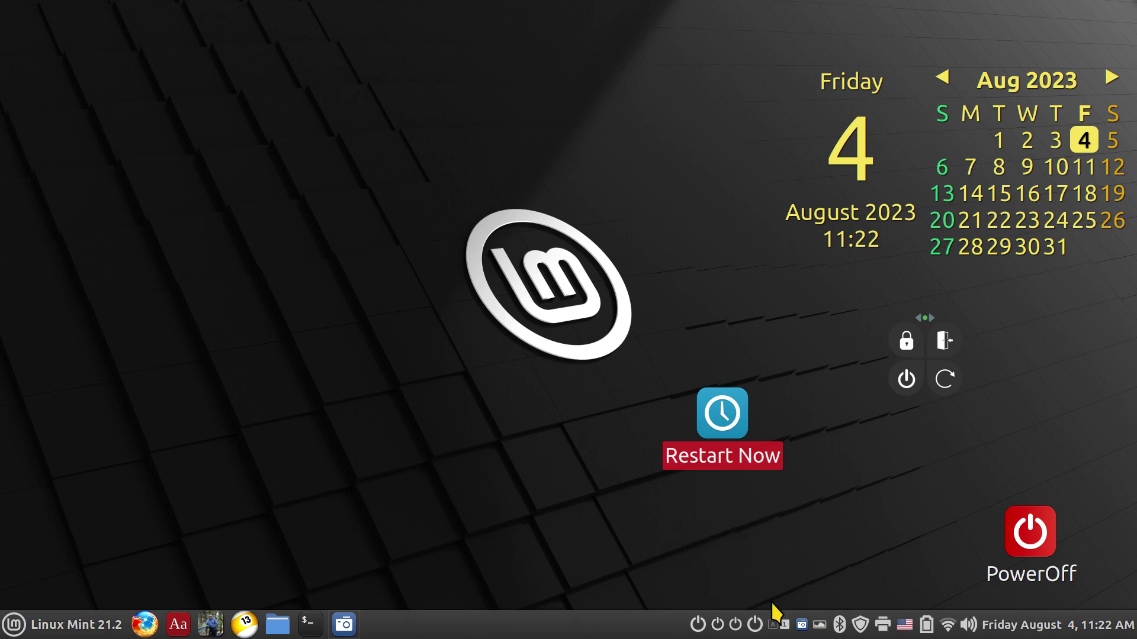
{"action": "left_click", "coordinate": [754, 624]}
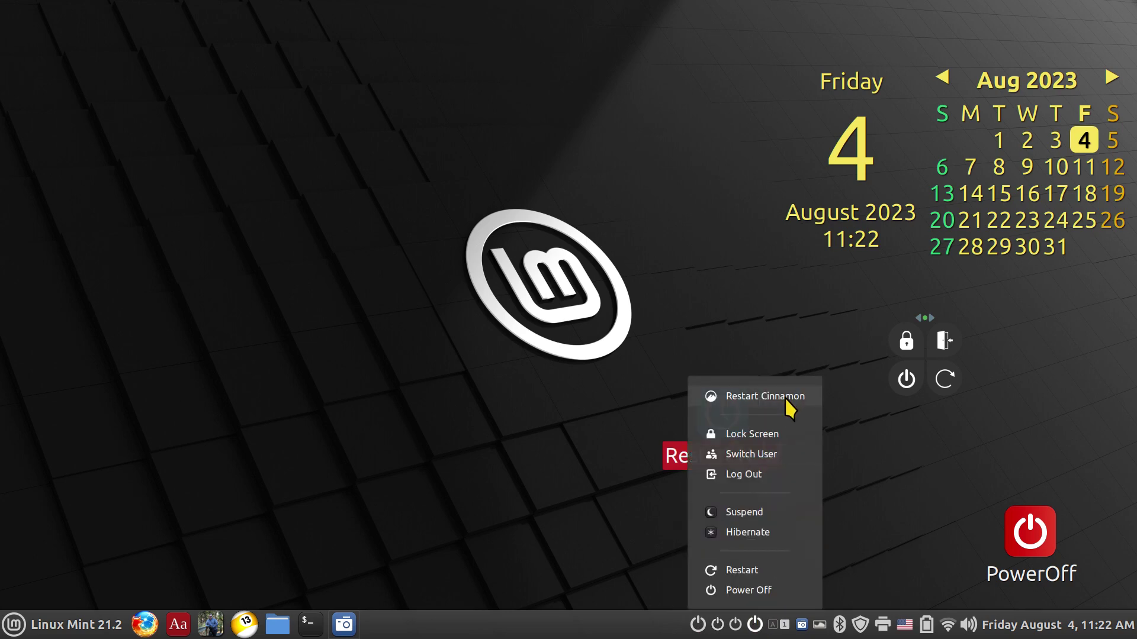
{"action": "left_click", "coordinate": [636, 607]}
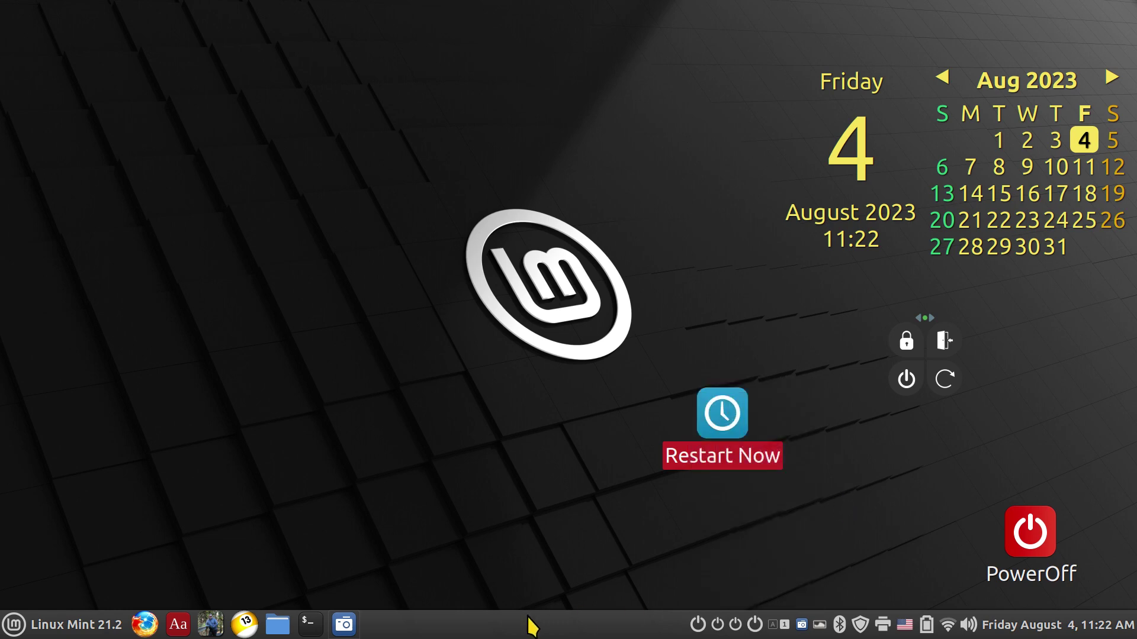
{"action": "right_click", "coordinate": [514, 618]}
{"action": "left_click", "coordinate": [499, 571]}
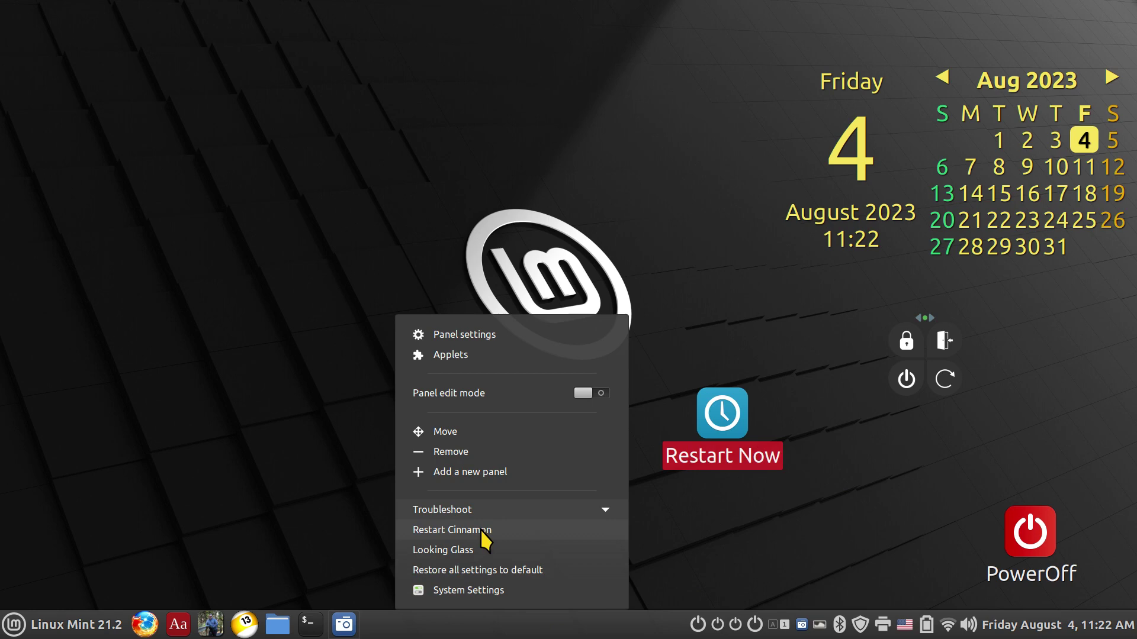
{"action": "left_click", "coordinate": [832, 577]}
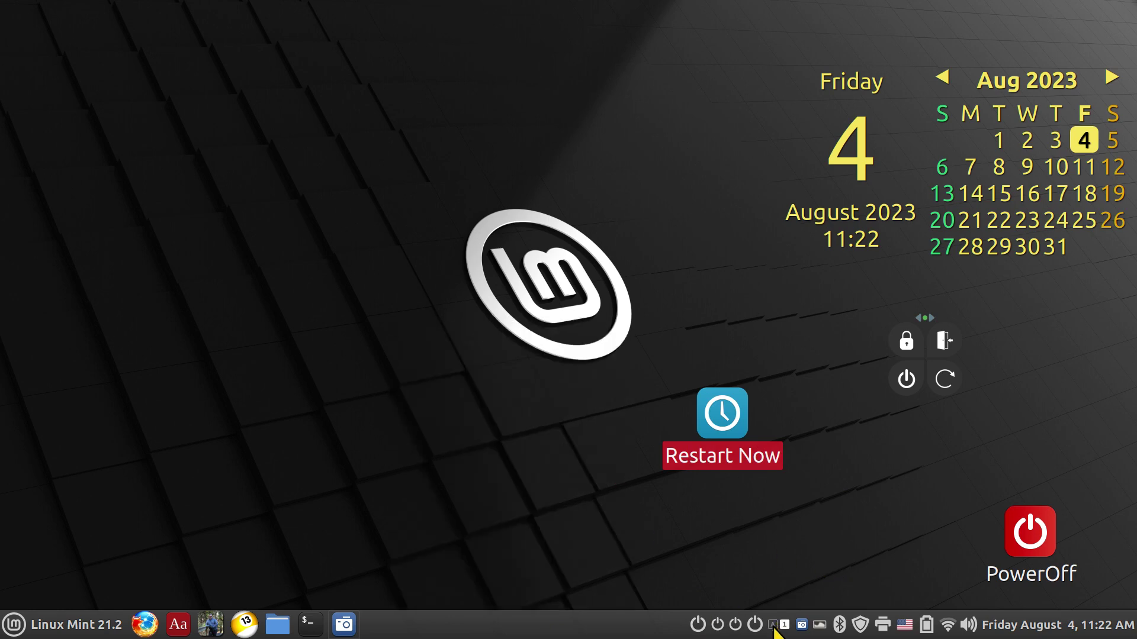
- Search the Applets manager's downloadable applets for 'shu'
{"action": "right_click", "coordinate": [641, 629]}
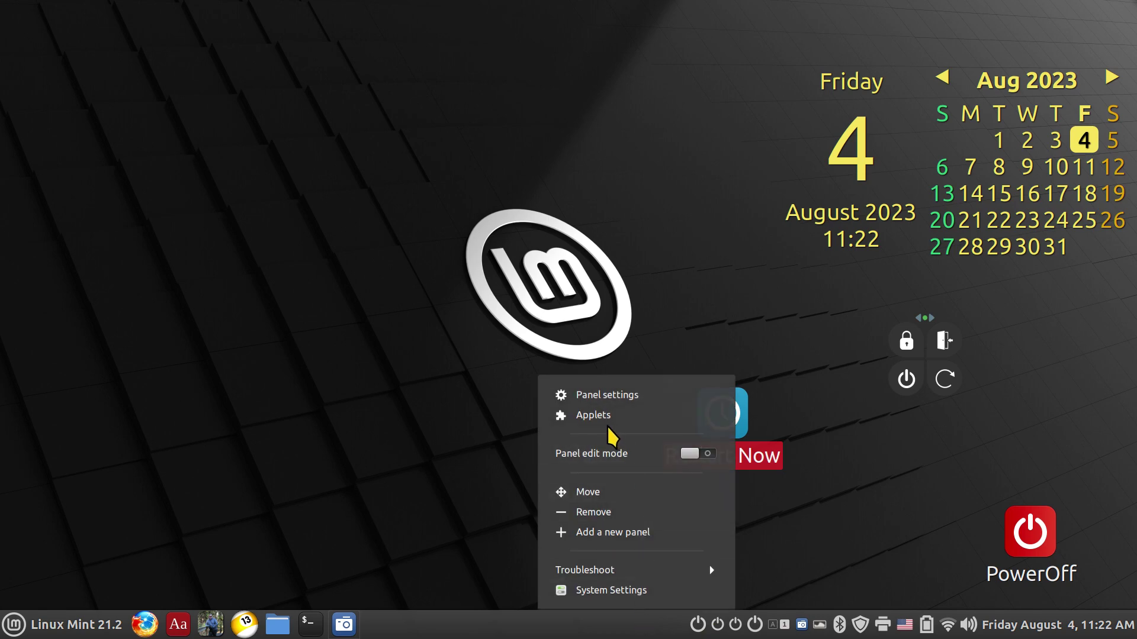
{"action": "left_click", "coordinate": [837, 576]}
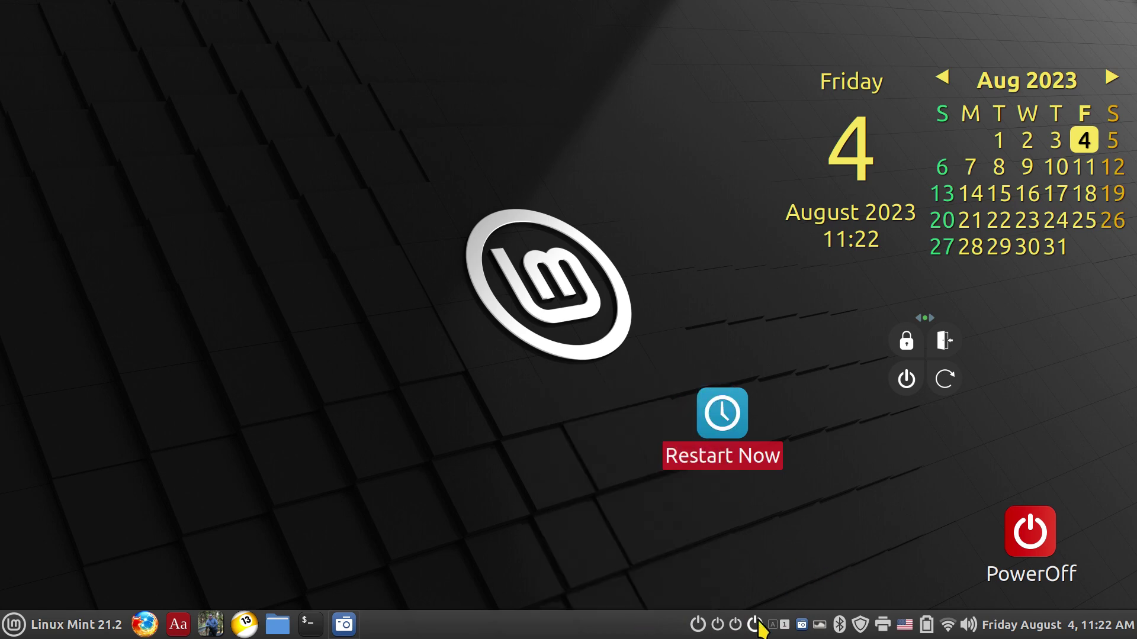
{"action": "right_click", "coordinate": [632, 629]}
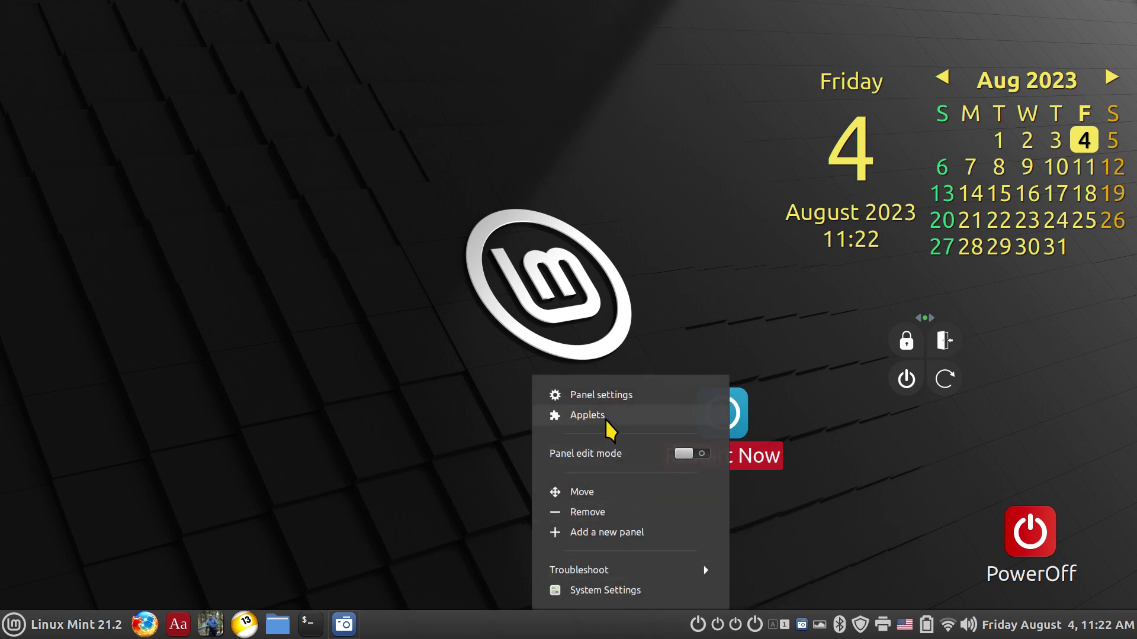
{"action": "left_click", "coordinate": [635, 265]}
{"action": "left_click", "coordinate": [615, 176]}
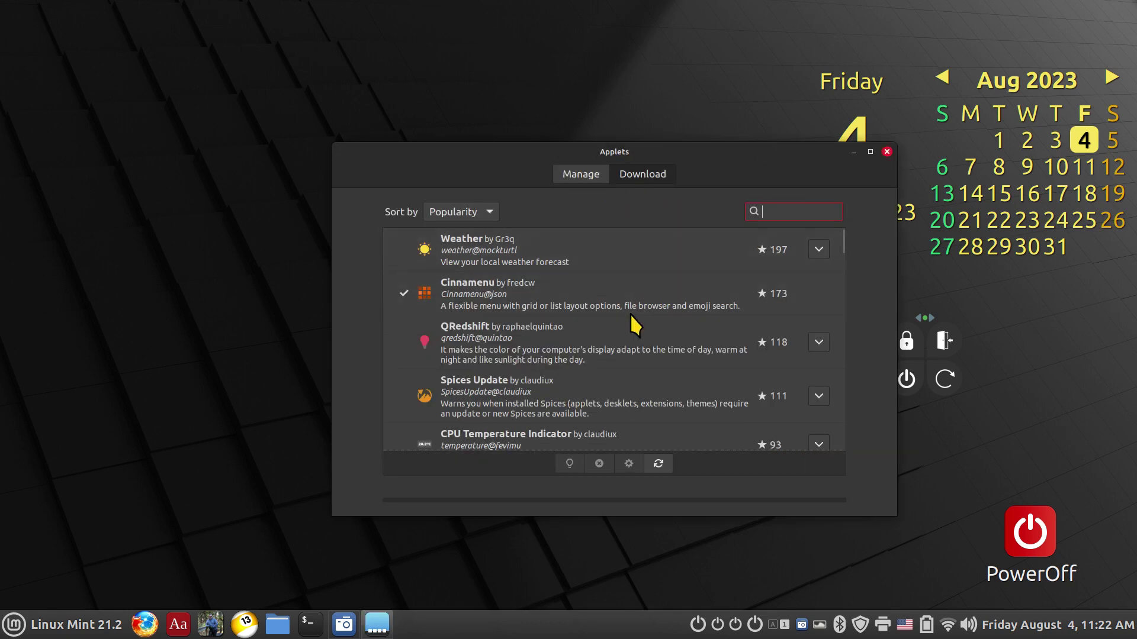
{"action": "type", "text": "shu"}
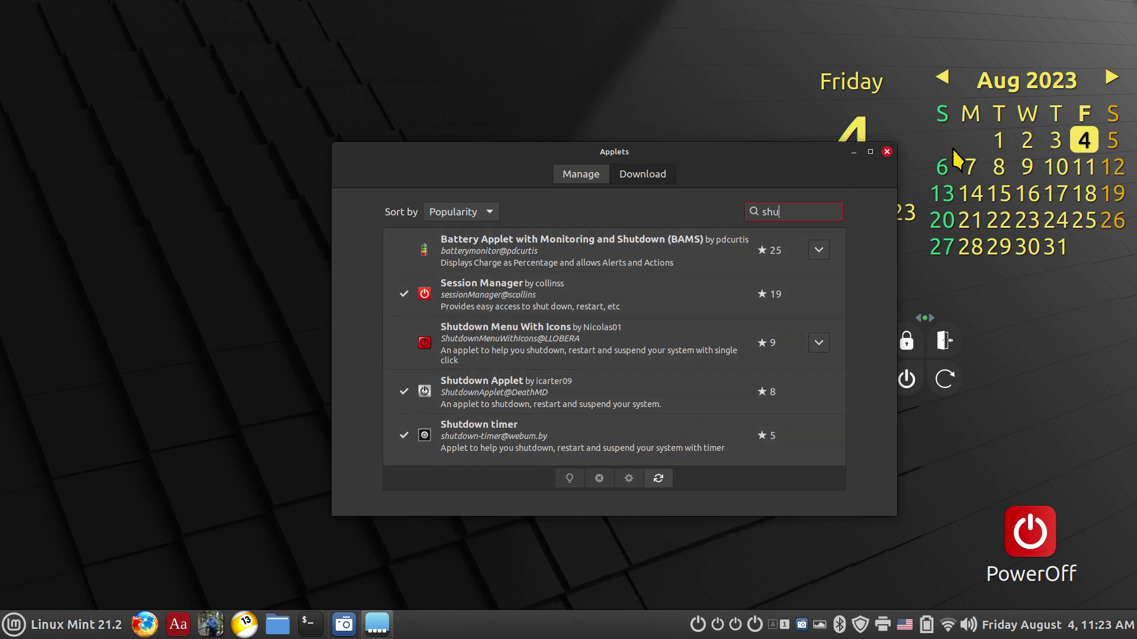
- Close the Applets window and align Restart Now and PowerOff on one row, Restart Now under the Mint logo
{"action": "left_click", "coordinate": [886, 152]}
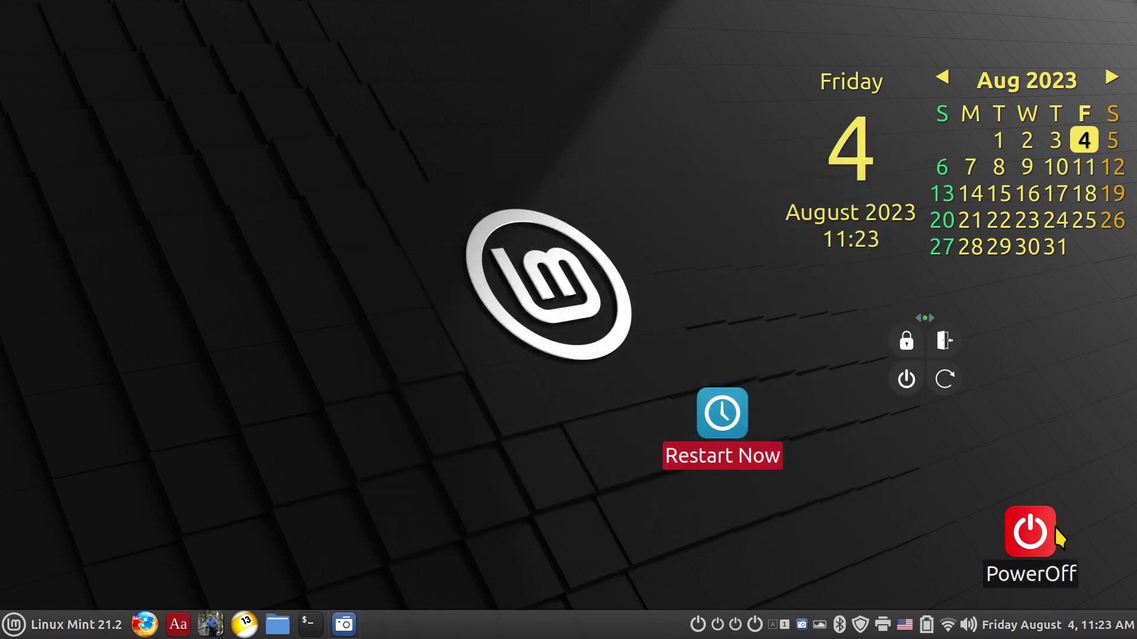
{"action": "left_click_drag", "start_coordinate": [740, 424], "coordinate": [788, 477]}
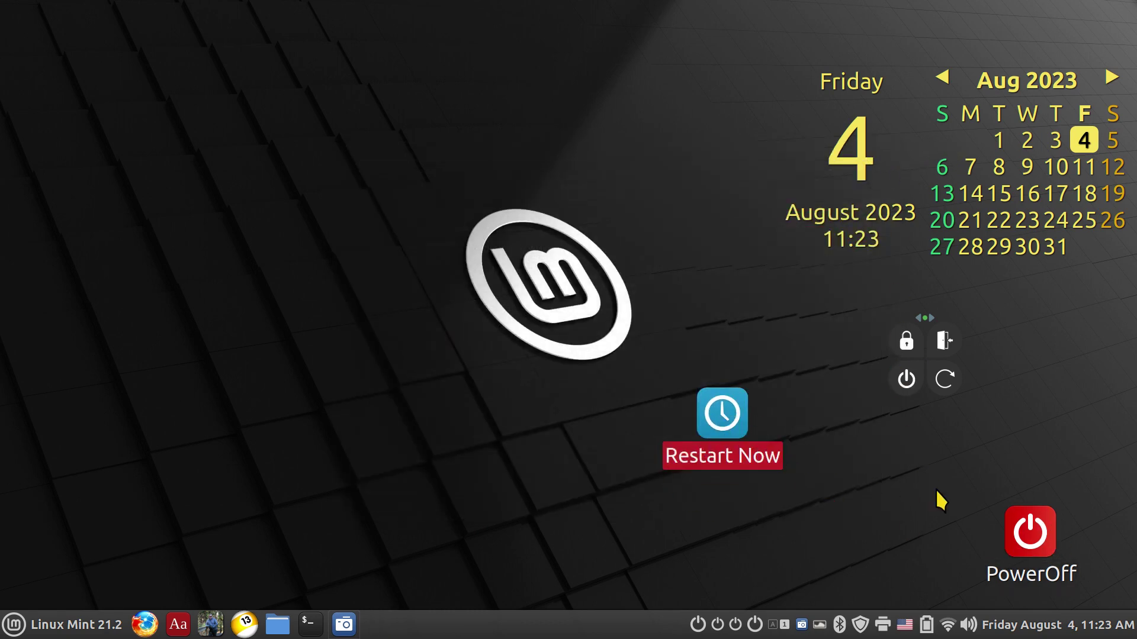
{"action": "left_click_drag", "start_coordinate": [1032, 537], "coordinate": [1004, 449]}
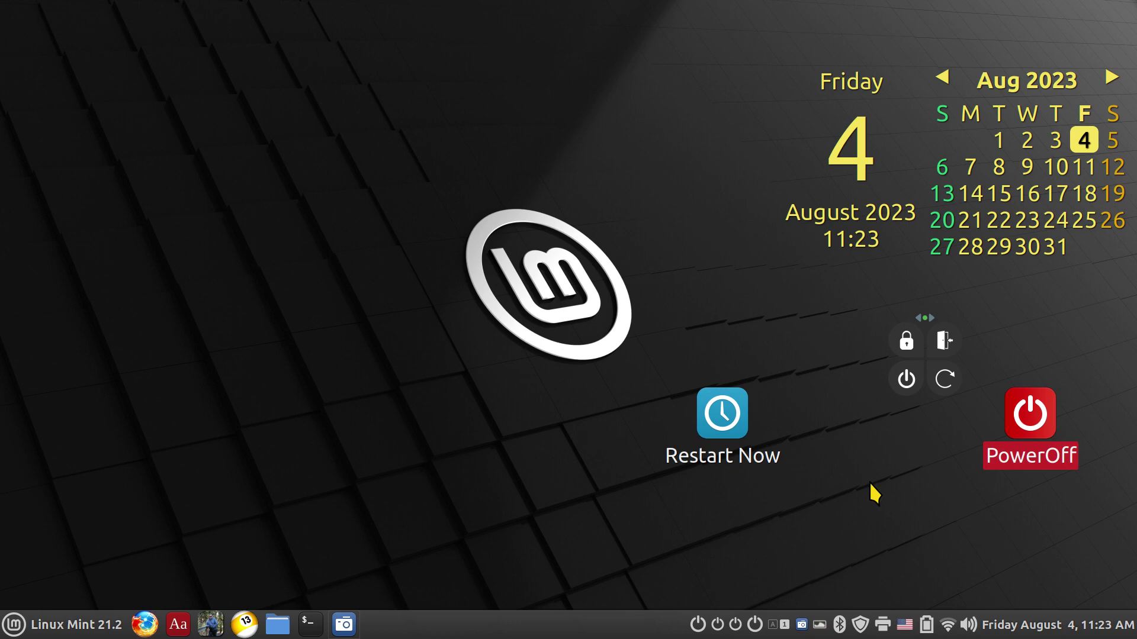
{"action": "left_click_drag", "start_coordinate": [722, 411], "coordinate": [528, 414]}
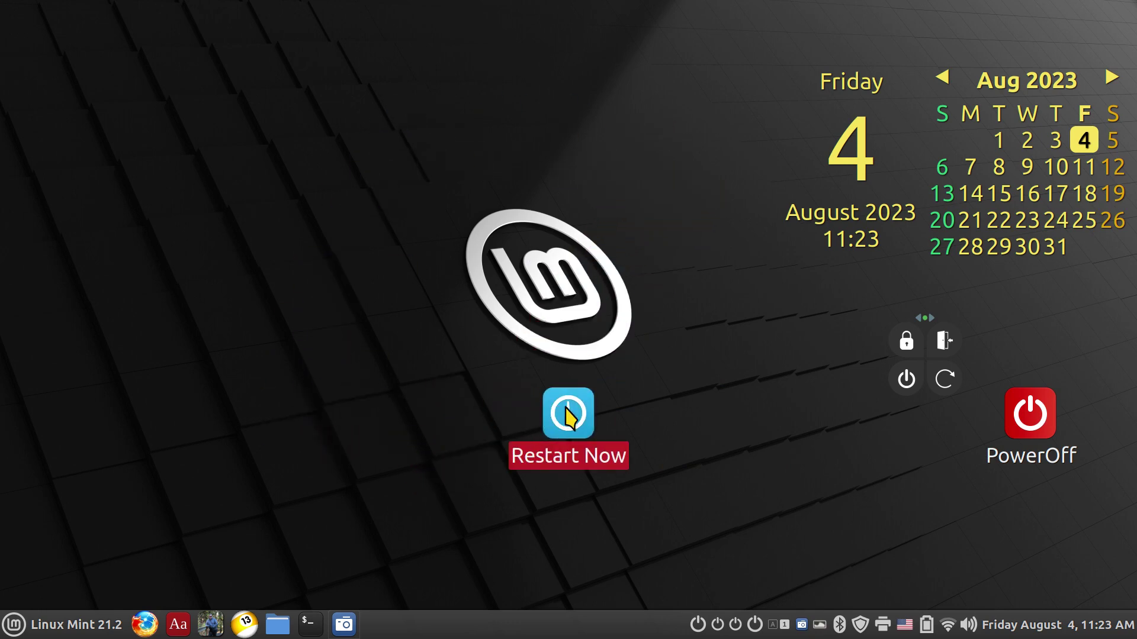
{"action": "right_click", "coordinate": [567, 416]}
- Show the Restart Now launcher's properties (shutdown -r now) and start a new desktop launcher
{"action": "left_click", "coordinate": [622, 603]}
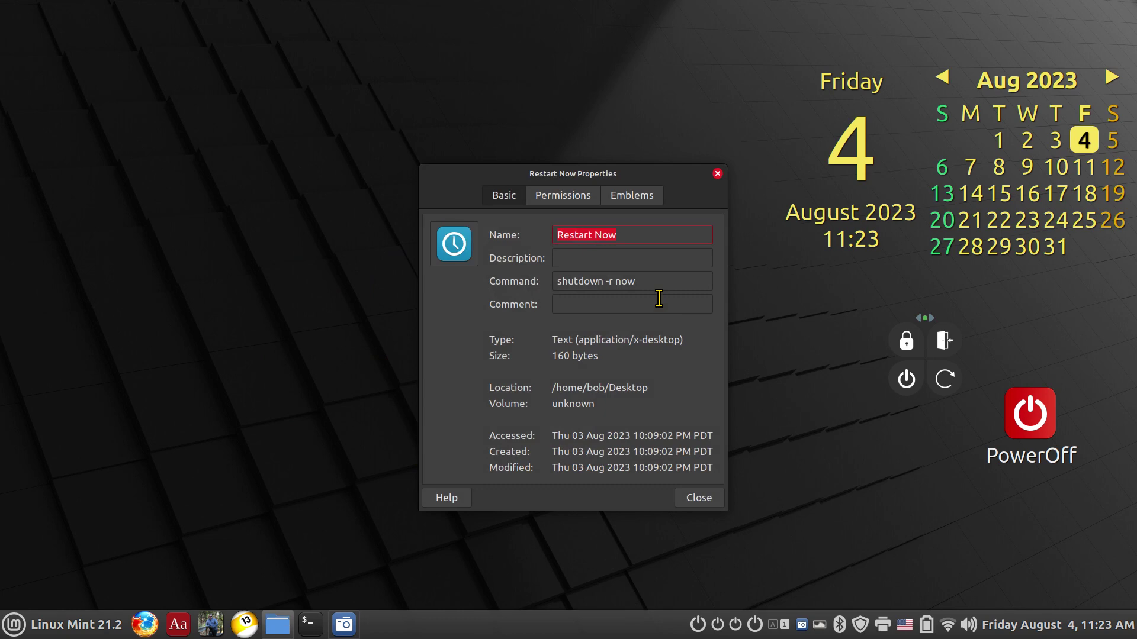
{"action": "left_click_drag", "start_coordinate": [460, 172], "coordinate": [648, 203]}
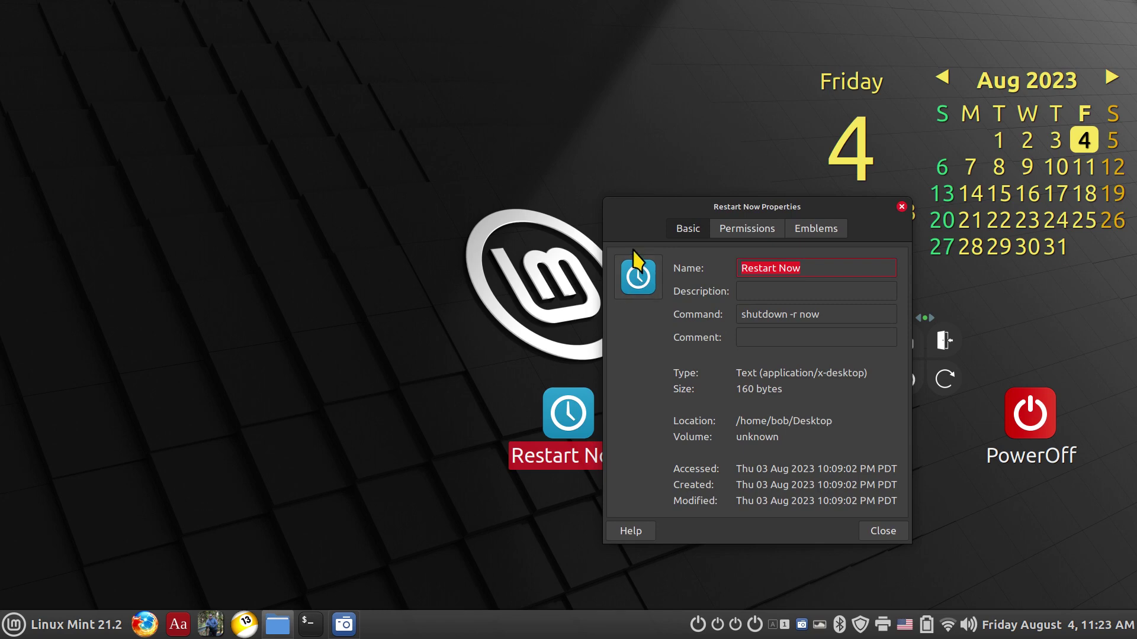
{"action": "right_click", "coordinate": [146, 184]}
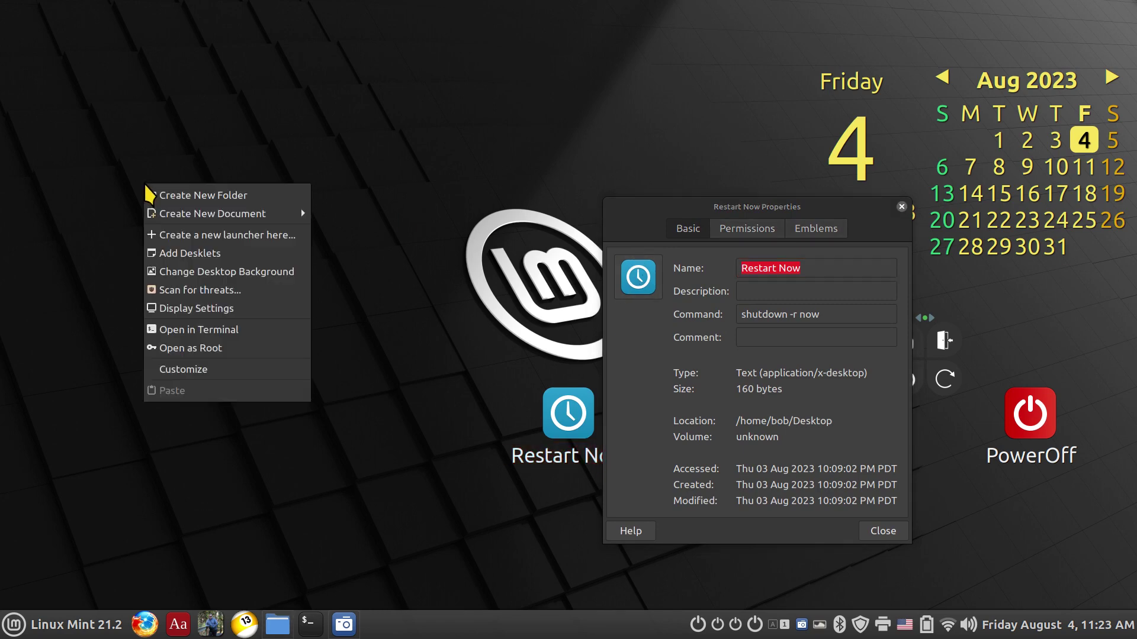
{"action": "left_click", "coordinate": [196, 242]}
- Name the new launcher 'Restart' with the command 'shutdown -r now'
{"action": "left_click_drag", "start_coordinate": [586, 249], "coordinate": [320, 200]}
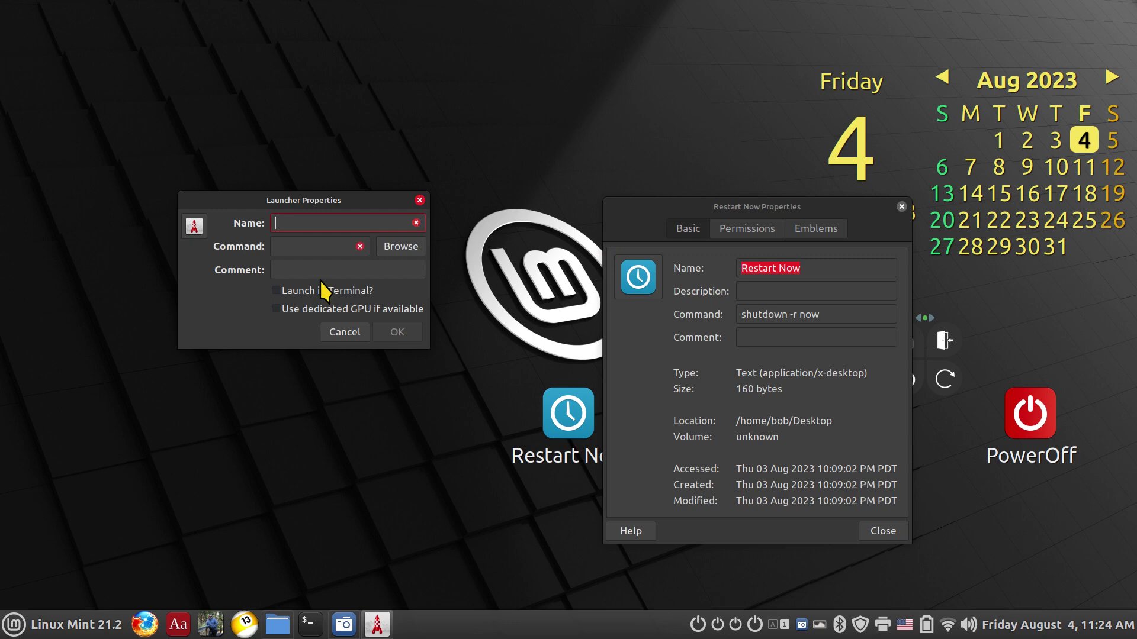
{"action": "type", "text": "Restart"}
{"action": "type", "text": "shutd"}
{"action": "type", "text": "own "}
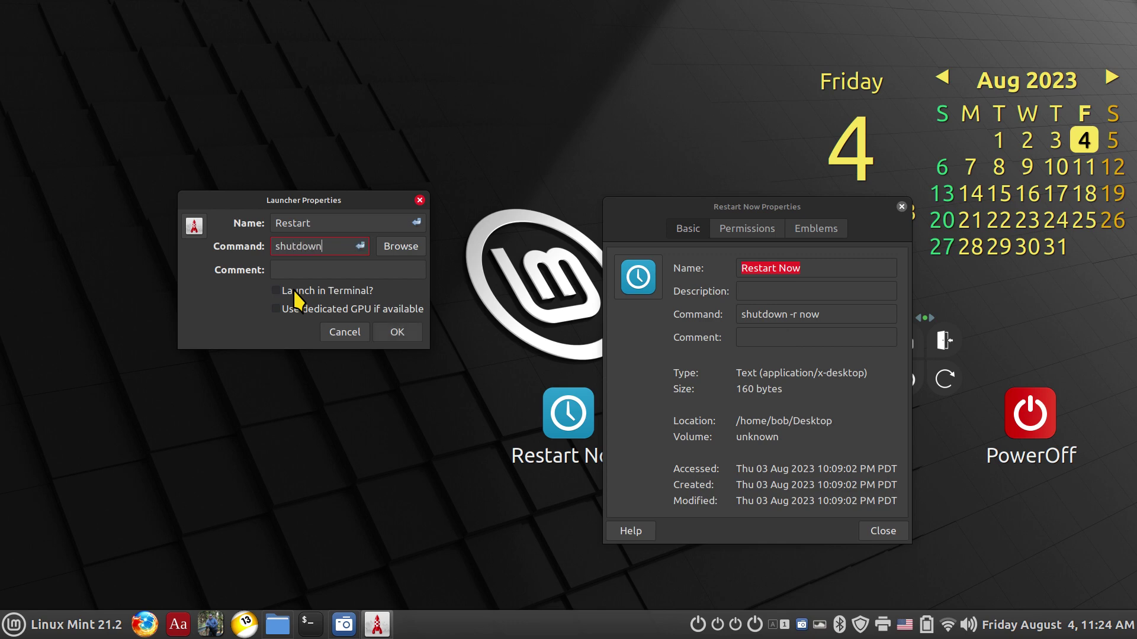
{"action": "type", "text": "-r now"}
{"action": "left_click", "coordinate": [194, 225]}
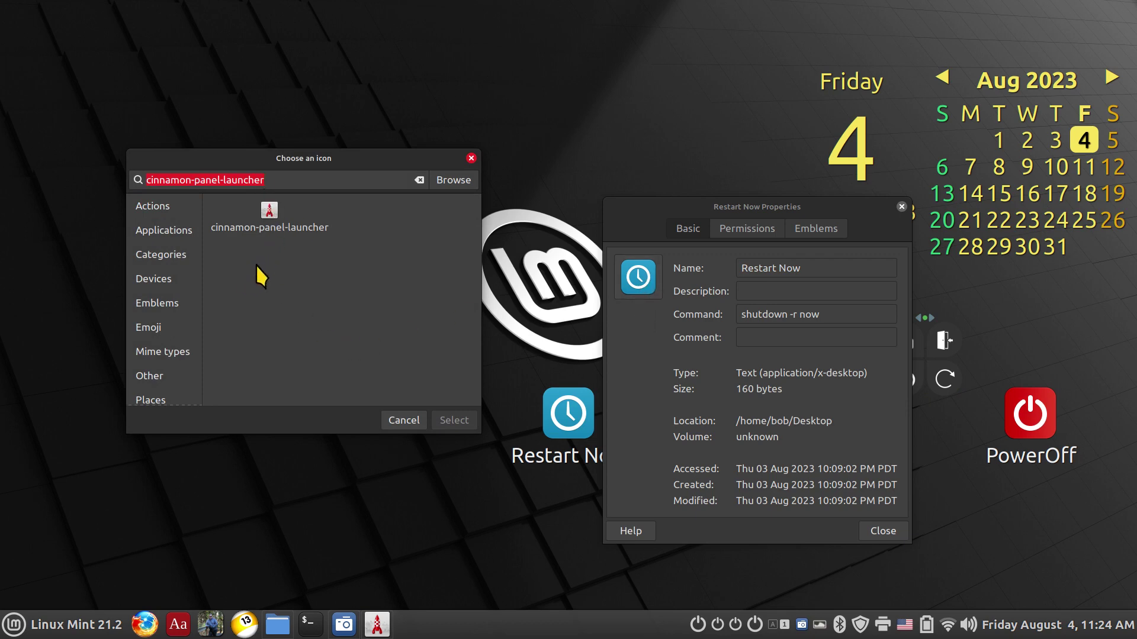
- Browse the icon categories and set the face-kiss emoji as the launcher icon
{"action": "left_click", "coordinate": [167, 231]}
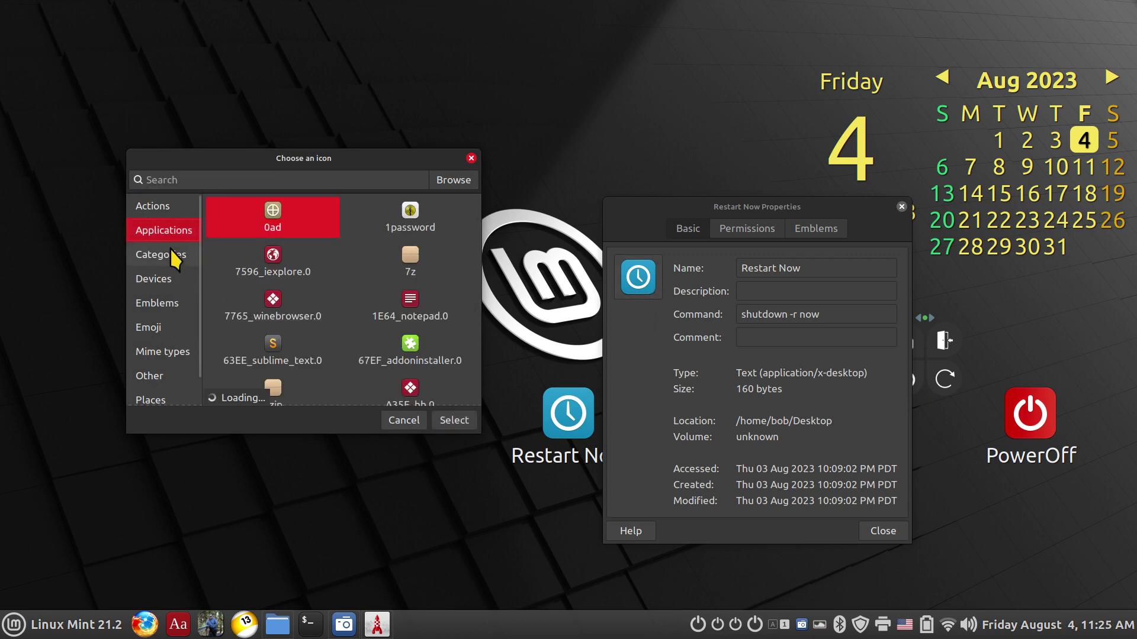
{"action": "left_click", "coordinate": [172, 256]}
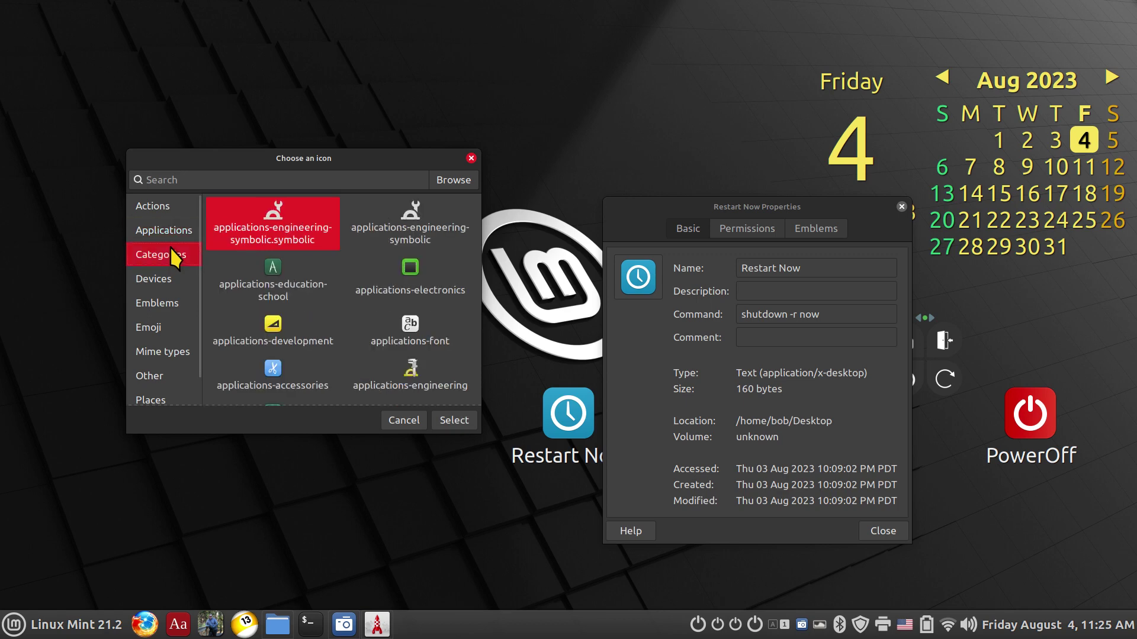
{"action": "scroll", "coordinate": [393, 266], "scroll_direction": "down", "scroll_amount": 2}
{"action": "scroll", "coordinate": [386, 223], "scroll_direction": "up", "scroll_amount": 2}
{"action": "scroll", "coordinate": [299, 312], "scroll_direction": "down", "scroll_amount": 1}
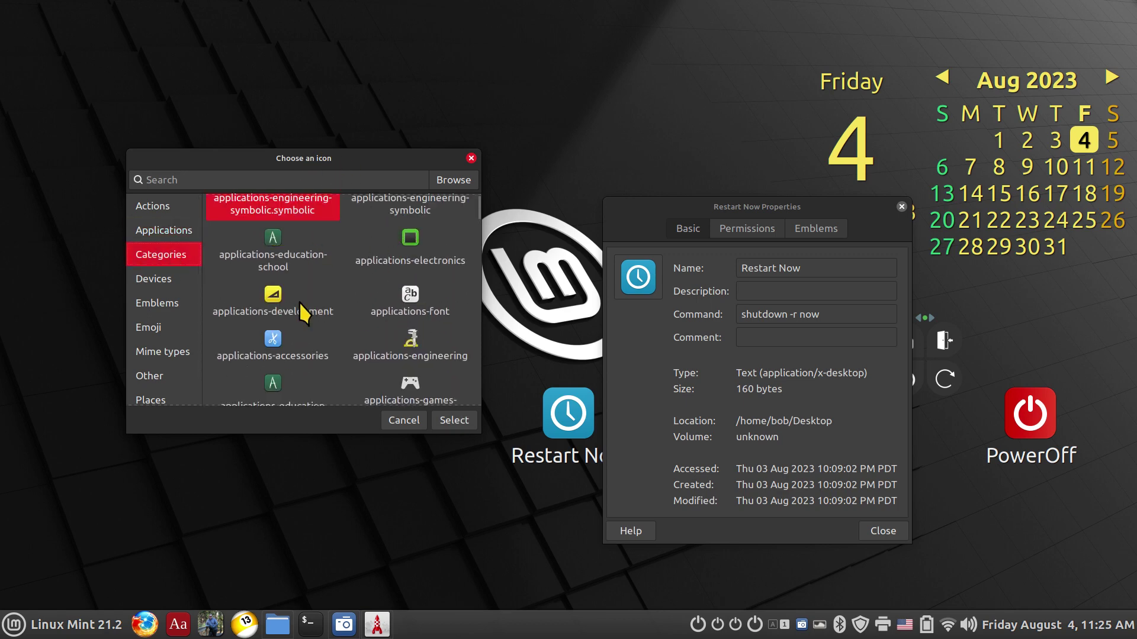
{"action": "left_click", "coordinate": [149, 328]}
{"action": "scroll", "coordinate": [298, 325], "scroll_direction": "down", "scroll_amount": 3}
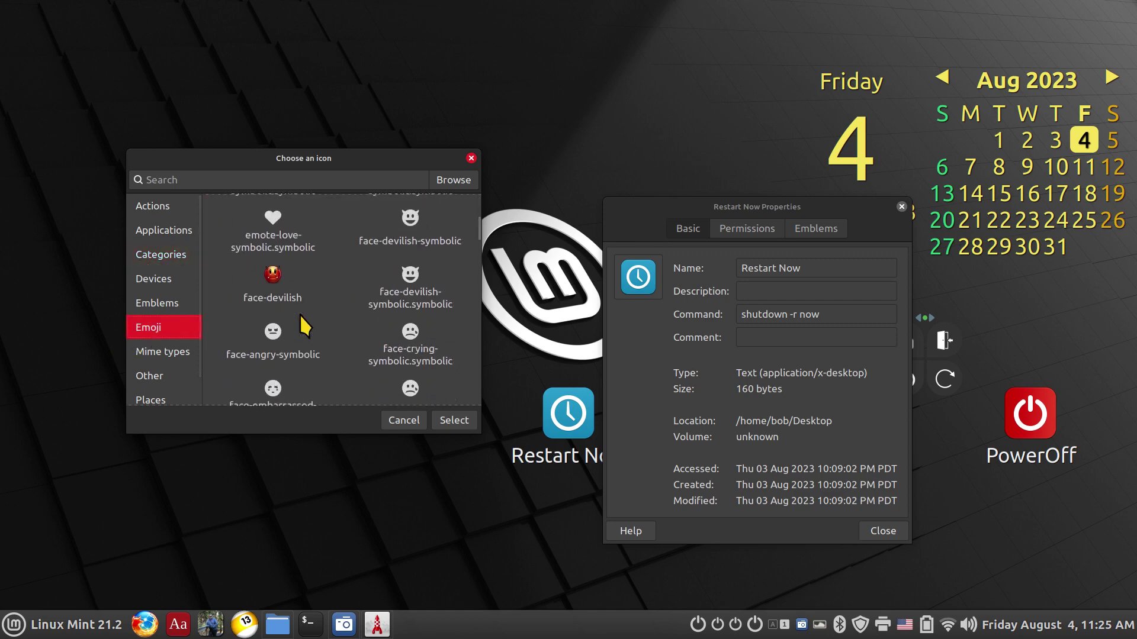
{"action": "scroll", "coordinate": [321, 329], "scroll_direction": "down", "scroll_amount": 3}
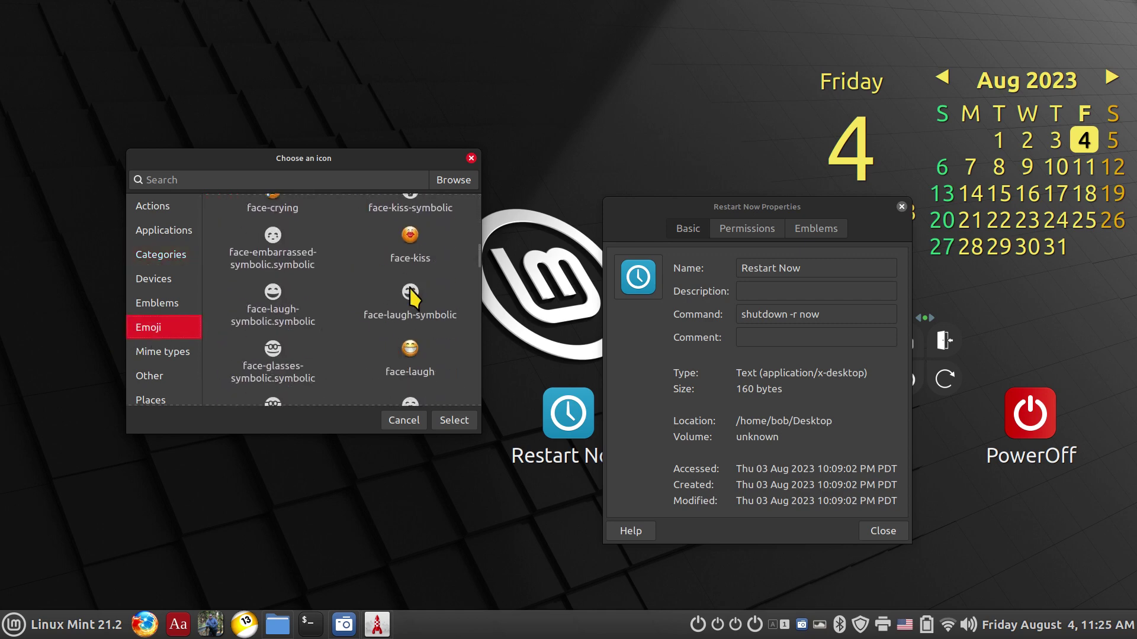
{"action": "left_click", "coordinate": [411, 236]}
{"action": "left_click", "coordinate": [454, 420]}
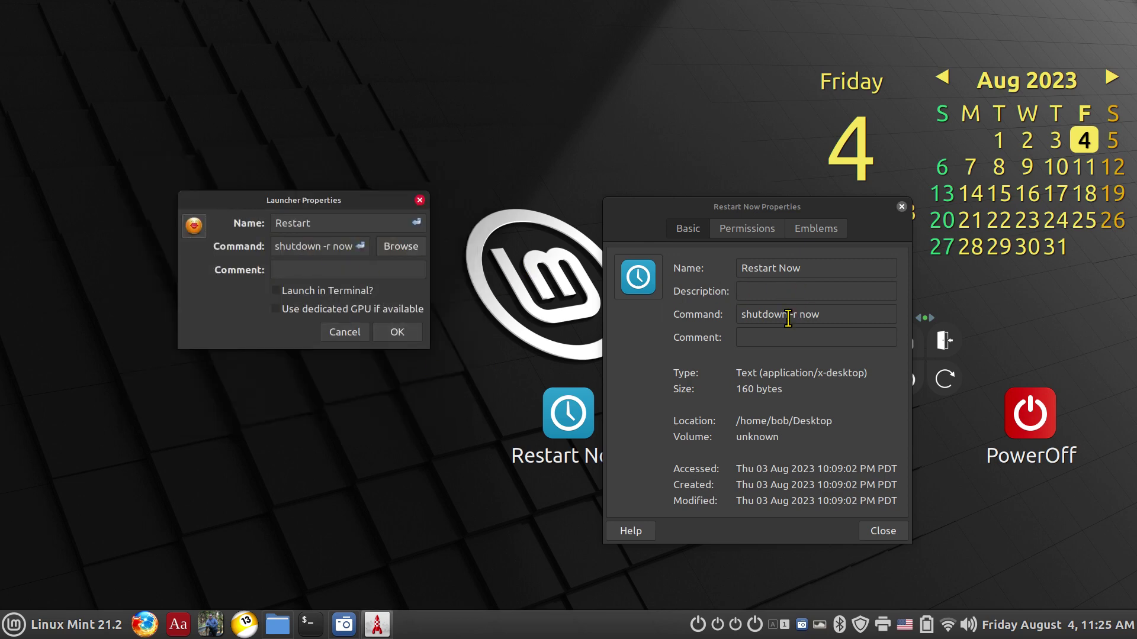
- Replace the icon with Darth-Vader-icon (copy).png from the home icons folder
{"action": "left_click", "coordinate": [194, 226]}
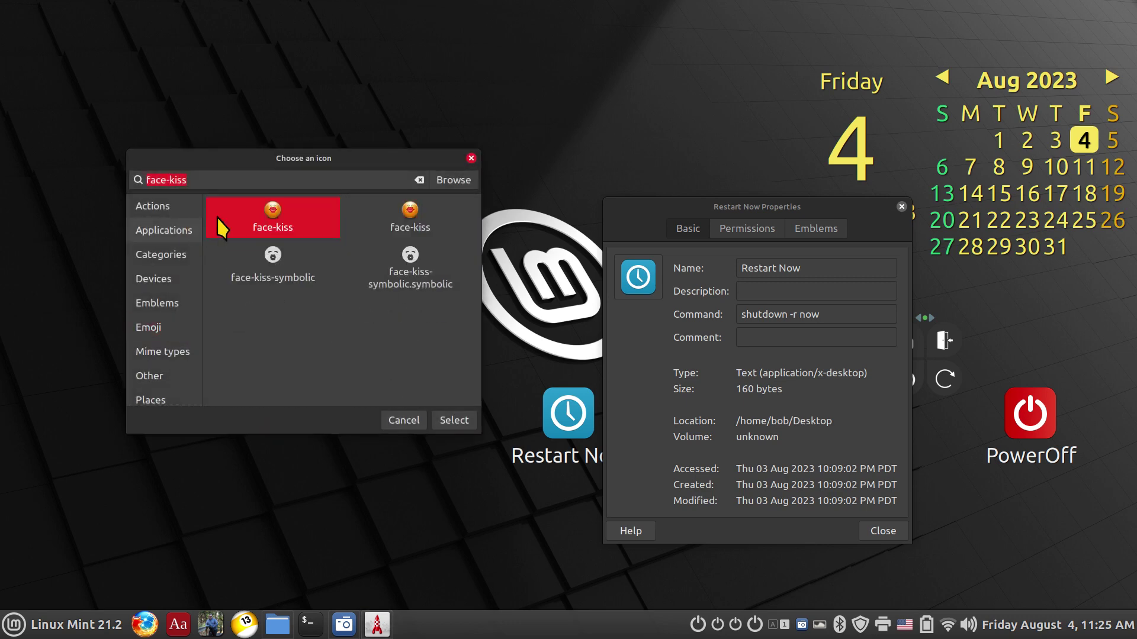
{"action": "left_click", "coordinate": [472, 180]}
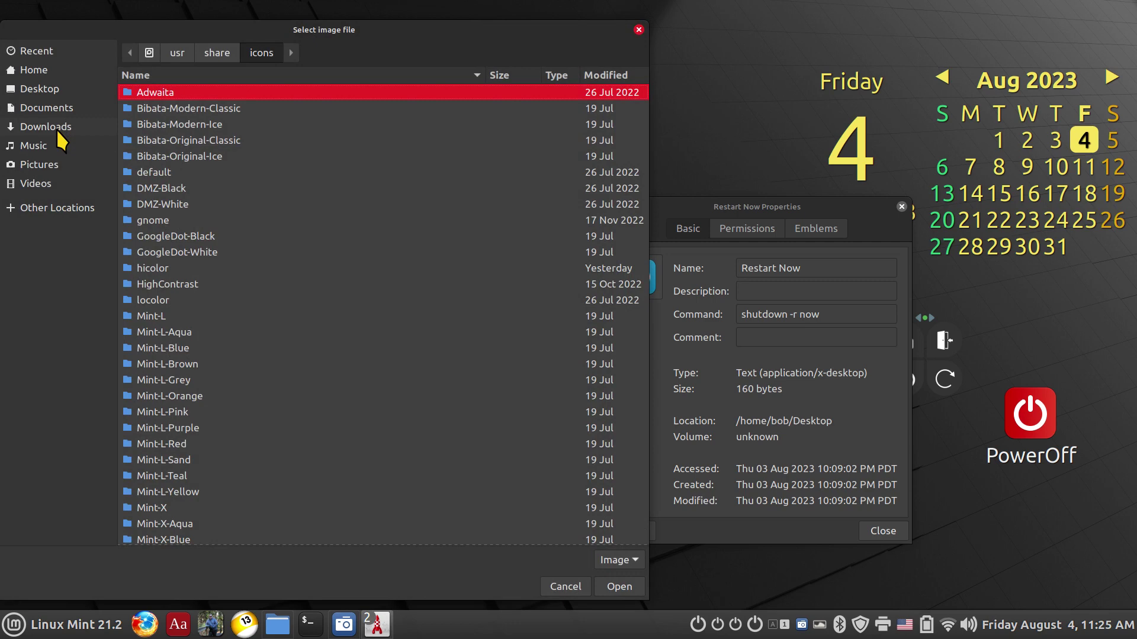
{"action": "left_click", "coordinate": [51, 73]}
{"action": "left_click", "coordinate": [136, 142]}
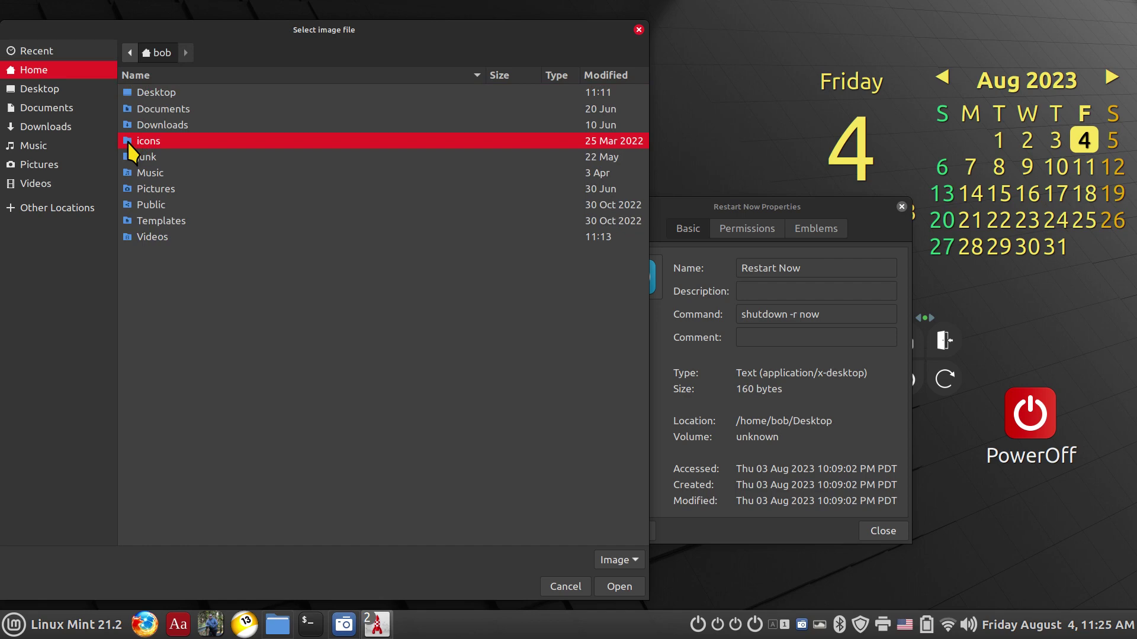
{"action": "double_click", "coordinate": [127, 140]}
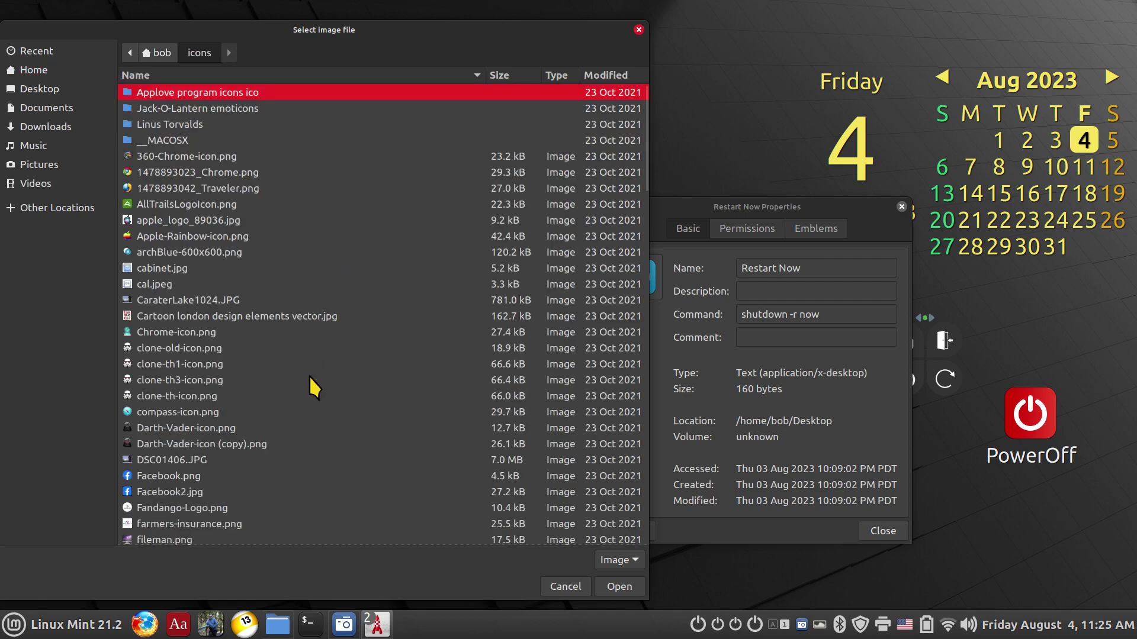
{"action": "left_click", "coordinate": [202, 444]}
{"action": "left_click", "coordinate": [621, 588]}
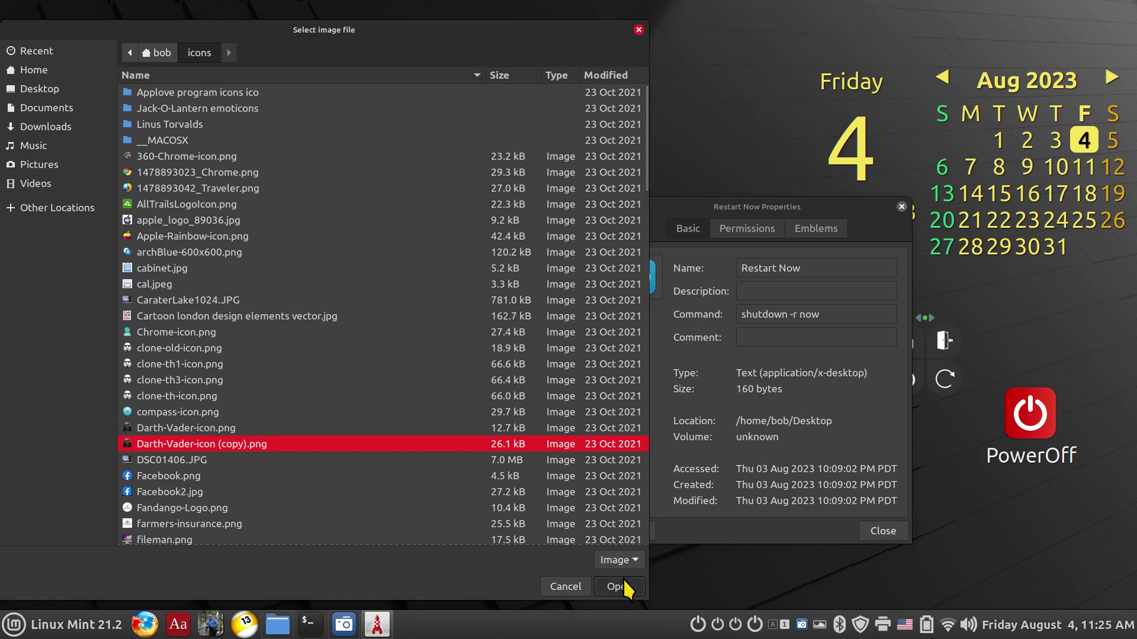
{"action": "left_click", "coordinate": [286, 208]}
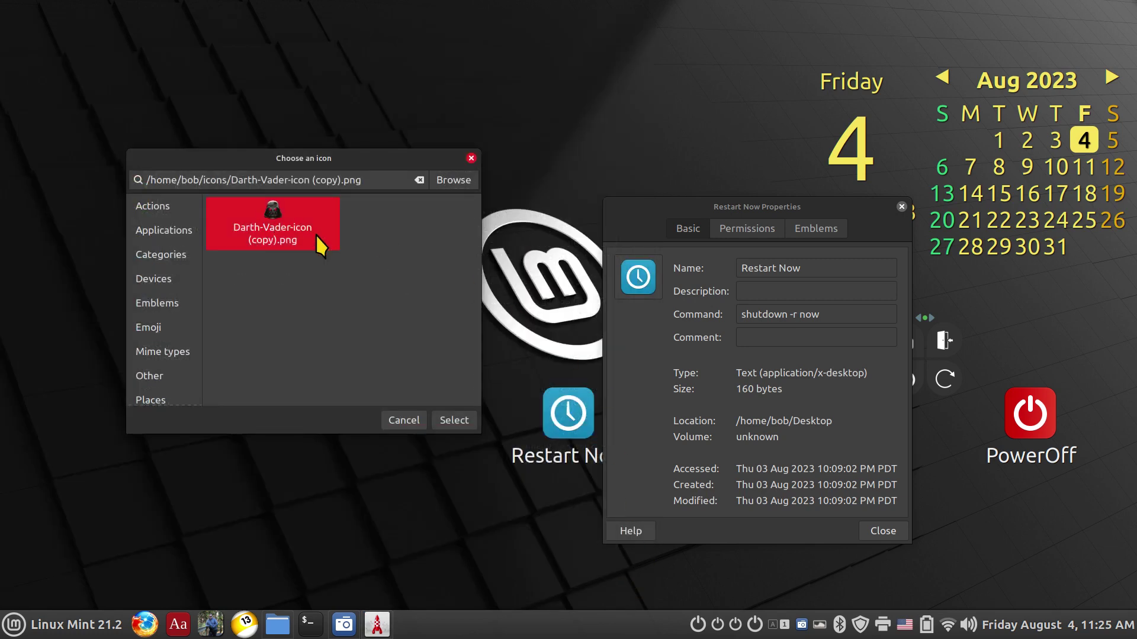
- Confirm the Darth Vader icon, save the Restart launcher, and add it to the menu
{"action": "left_click", "coordinate": [453, 420]}
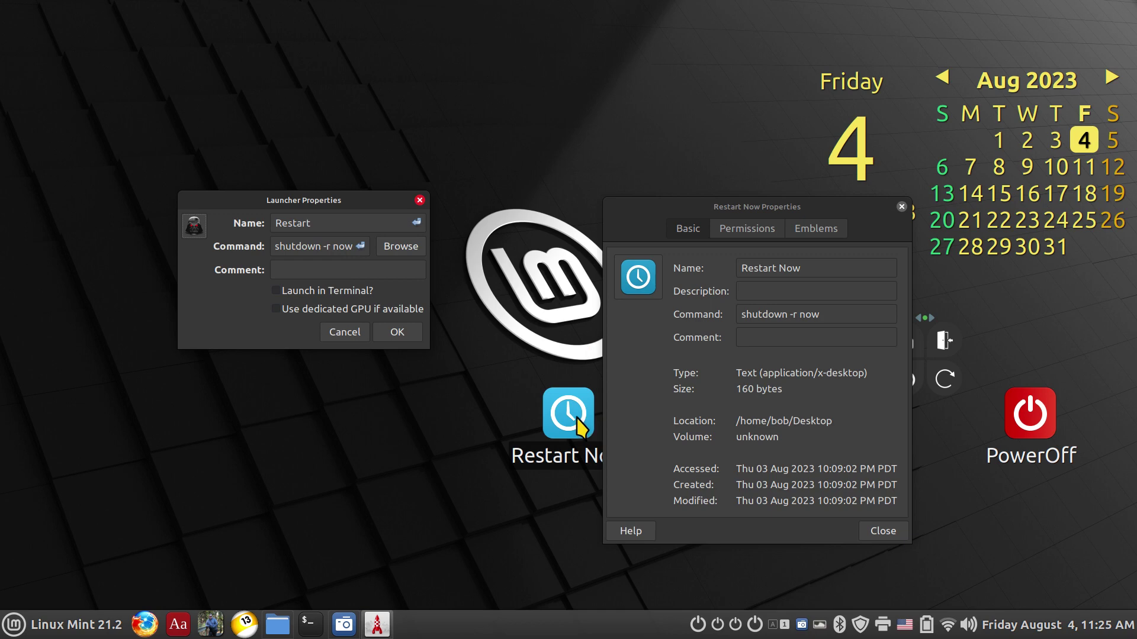
{"action": "left_click", "coordinate": [393, 337]}
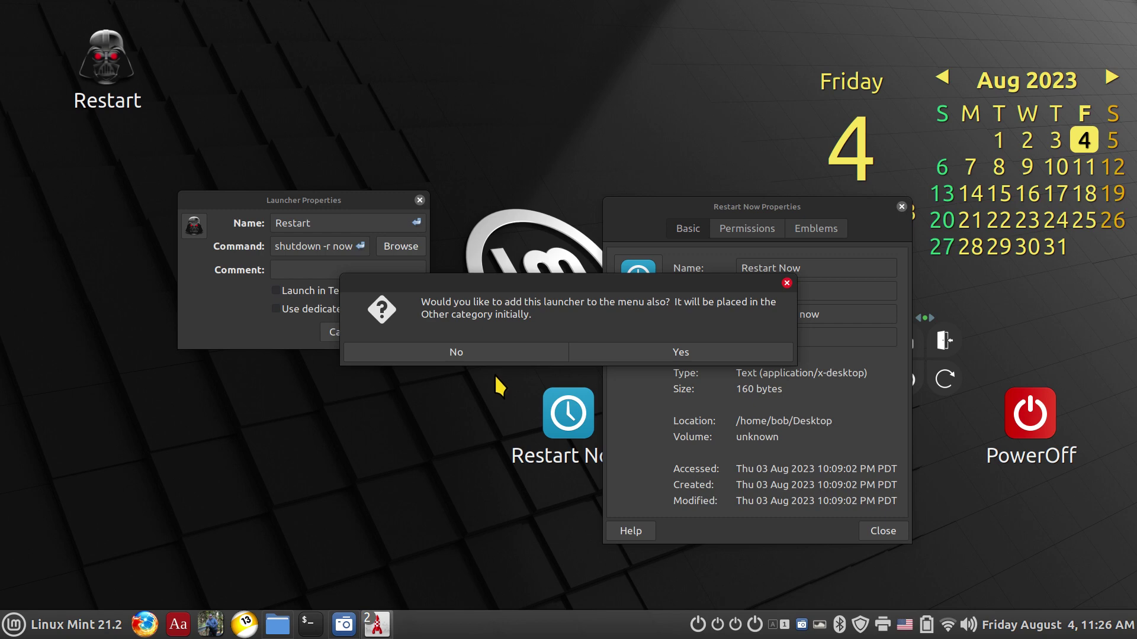
{"action": "left_click", "coordinate": [691, 352]}
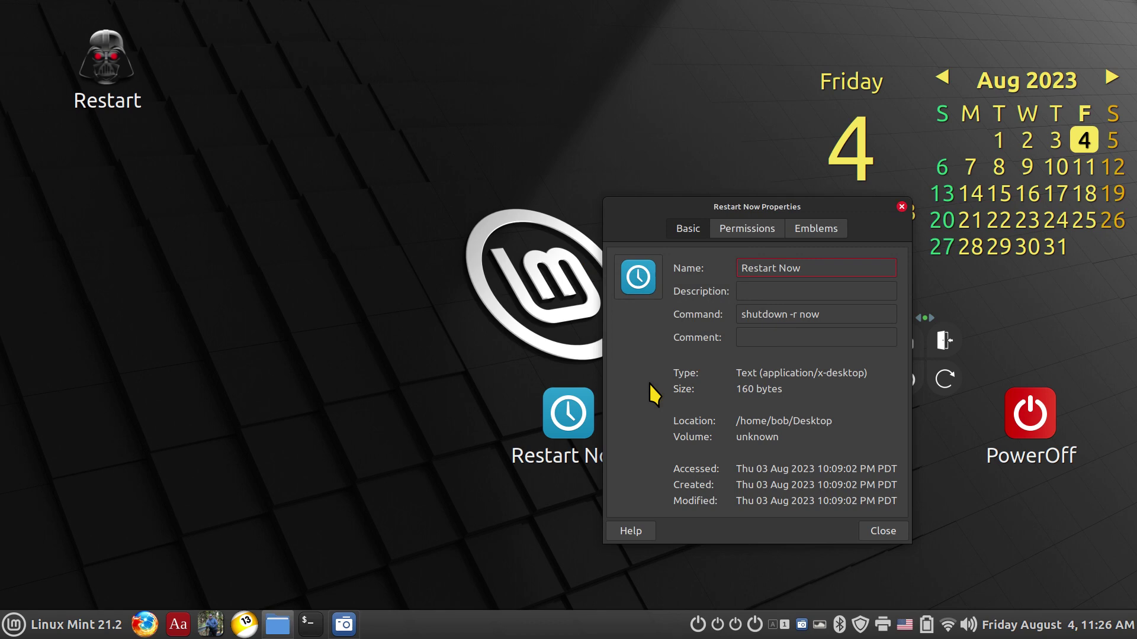
- Move Restart Now beside the Darth Vader Restart launcher, then close both launchers' Properties windows
{"action": "left_click_drag", "start_coordinate": [568, 426], "coordinate": [263, 70]}
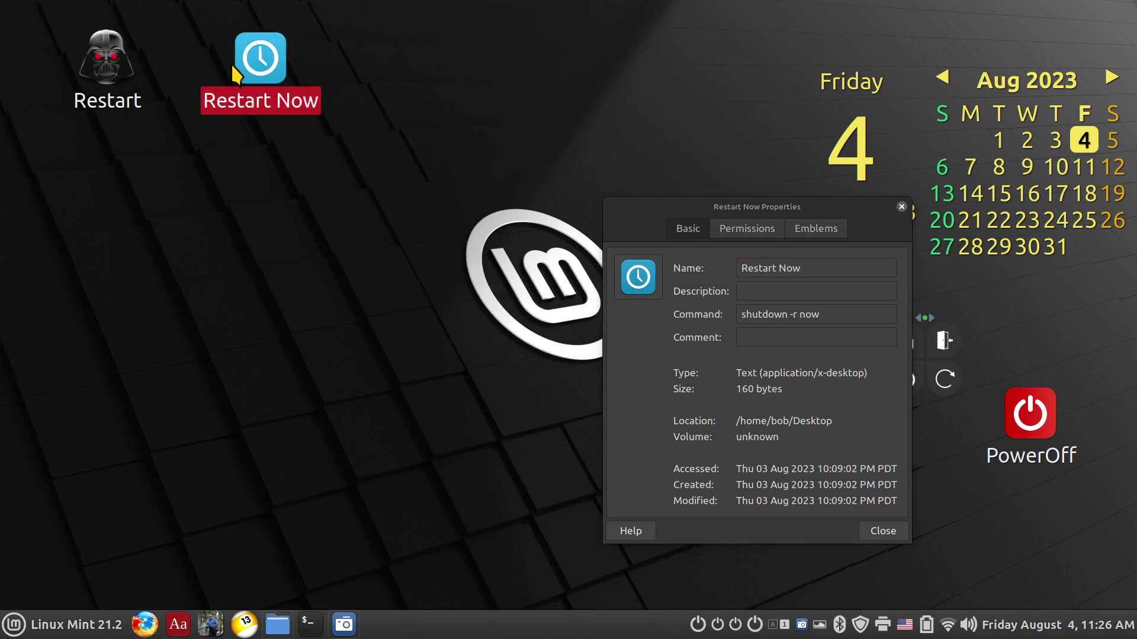
{"action": "right_click", "coordinate": [94, 57]}
{"action": "left_click", "coordinate": [155, 254]}
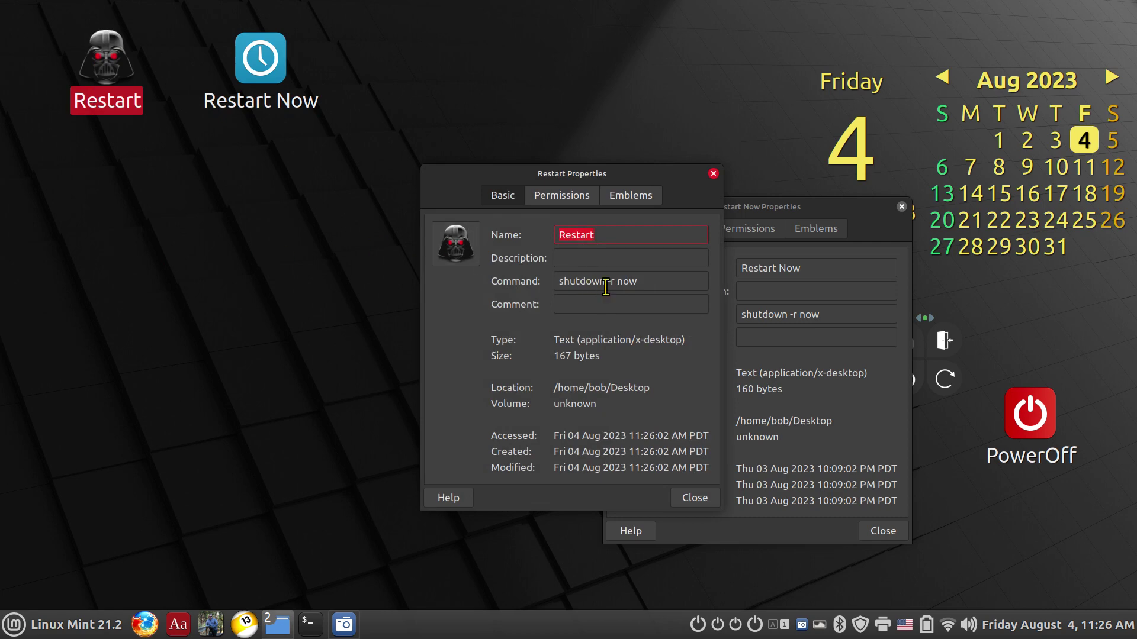
{"action": "left_click", "coordinate": [713, 173]}
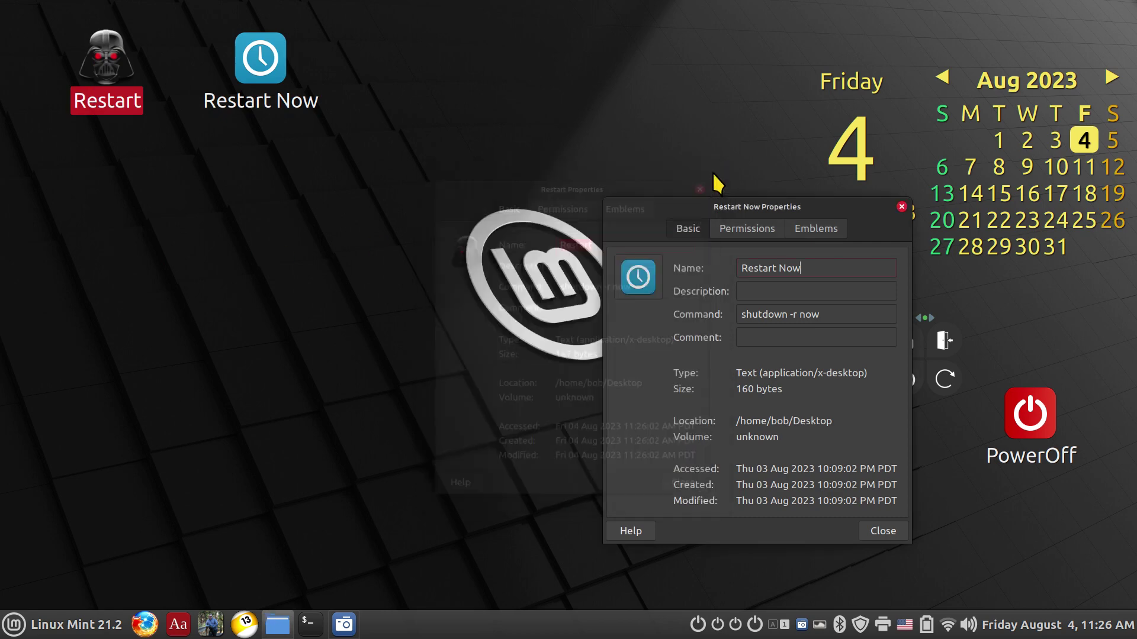
{"action": "left_click", "coordinate": [902, 206]}
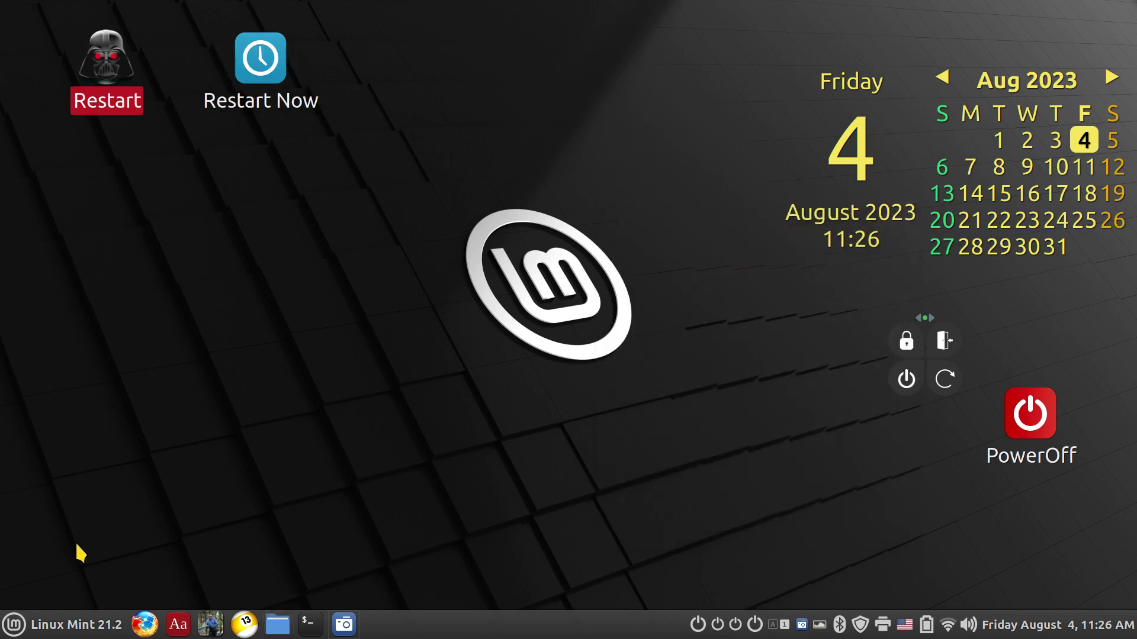
{"action": "left_click", "coordinate": [13, 625]}
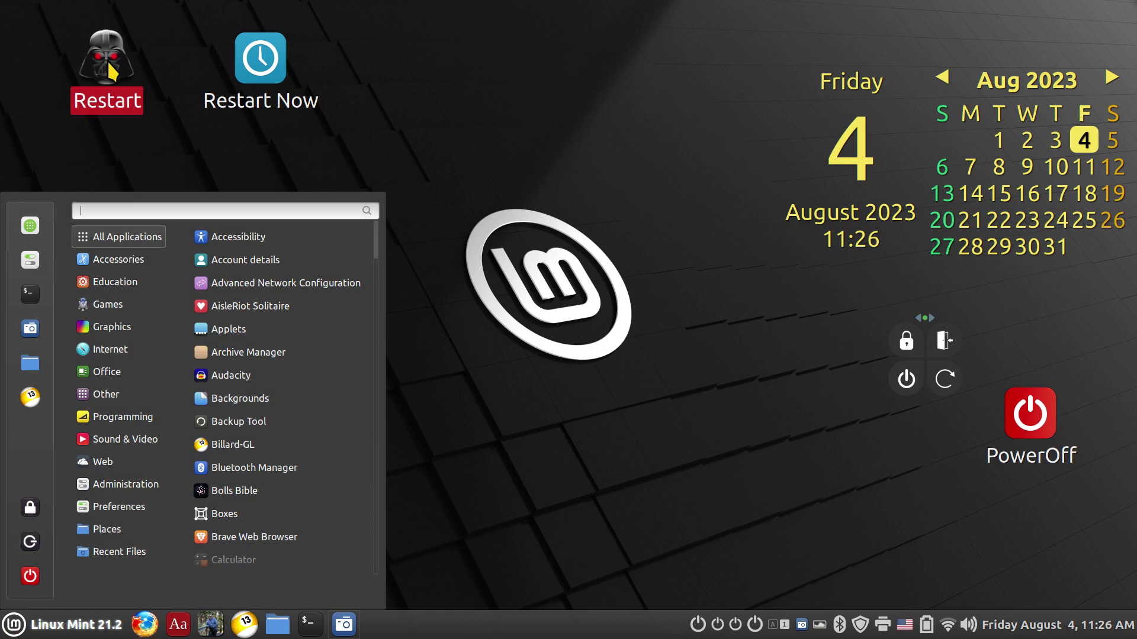
- Drag the Restart entry from Menu > Other into the menu favourites
{"action": "mouse_move", "coordinate": [109, 395]}
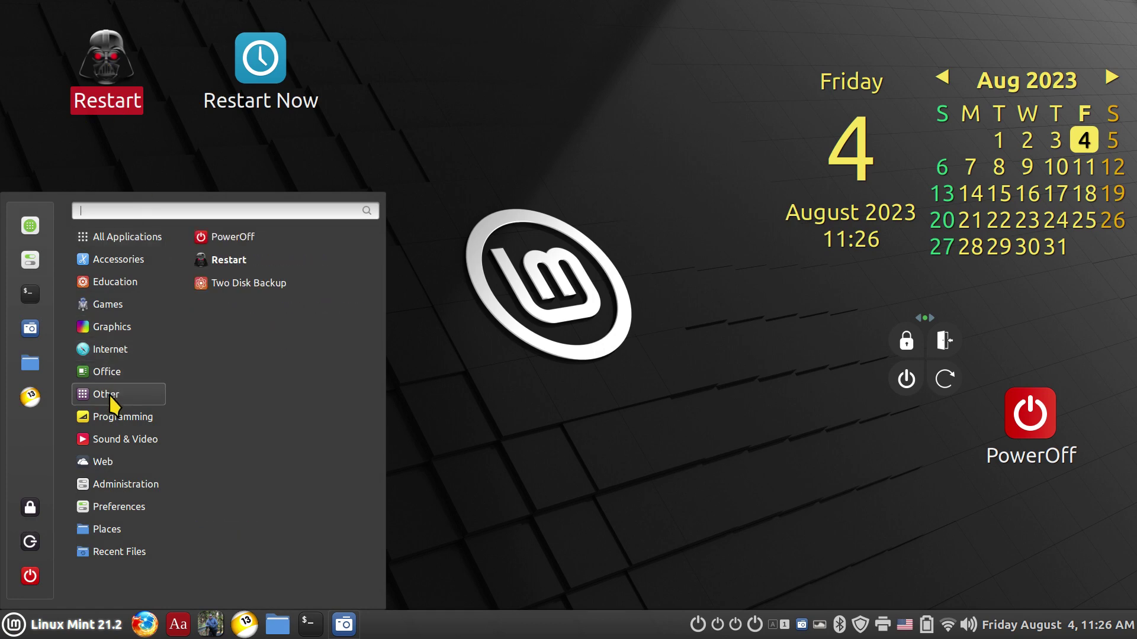
{"action": "right_click", "coordinate": [229, 263]}
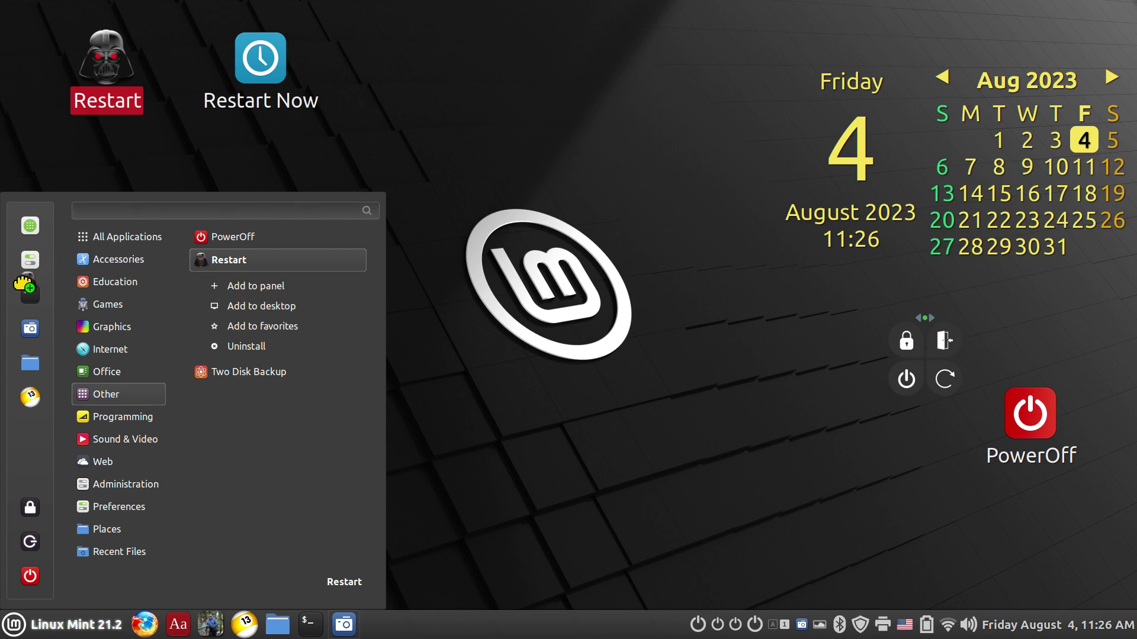
{"action": "left_click_drag", "start_coordinate": [28, 290], "coordinate": [196, 615]}
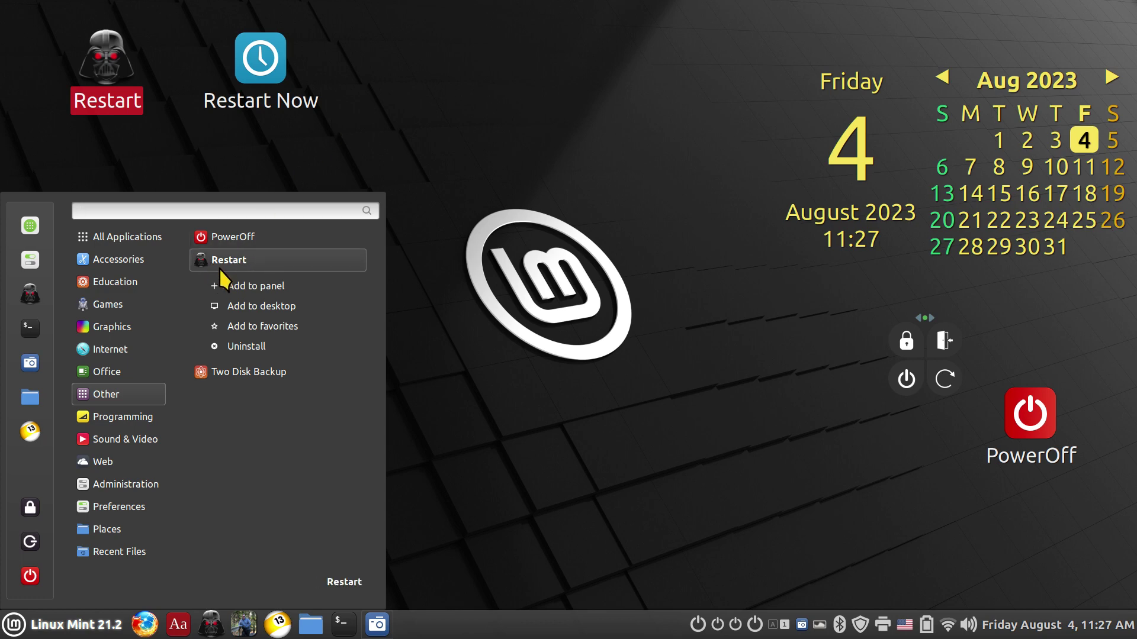
{"action": "left_click", "coordinate": [121, 439]}
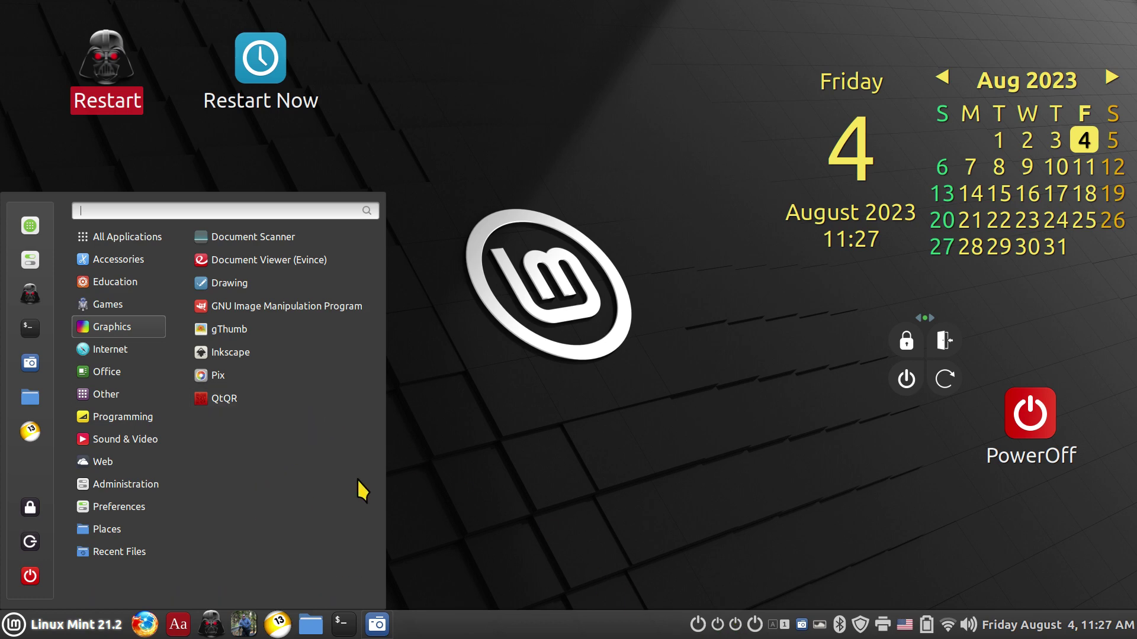
- Drag Restart back out of the favourites, close the menu, and unpin Restart from the panel
{"action": "left_click_drag", "start_coordinate": [30, 305], "coordinate": [136, 320]}
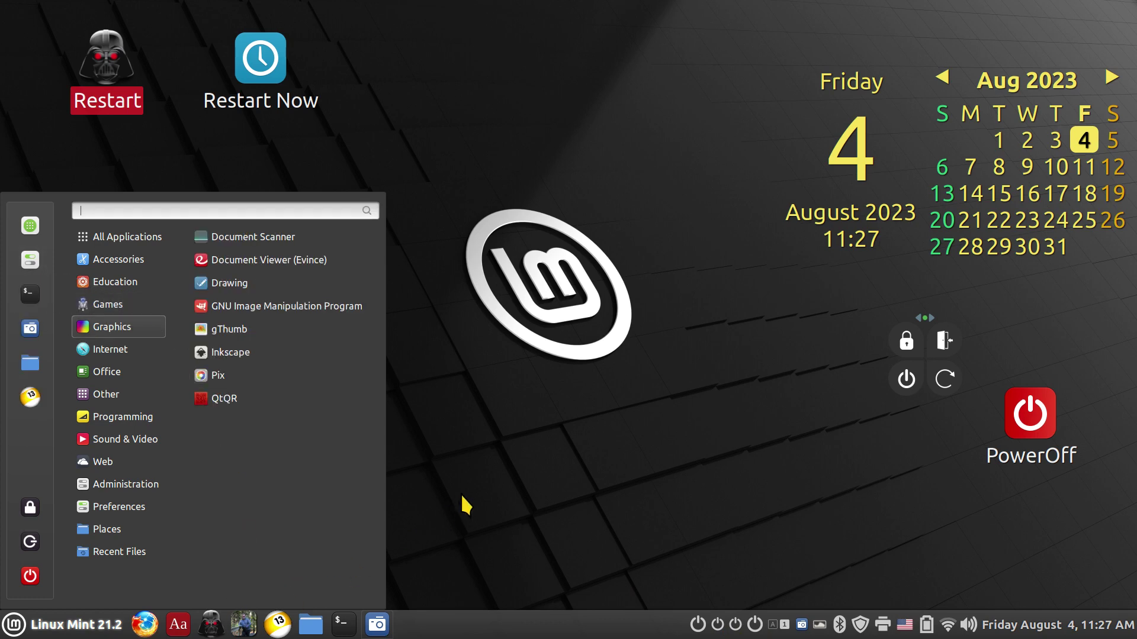
{"action": "left_click", "coordinate": [465, 504]}
{"action": "right_click", "coordinate": [212, 632]}
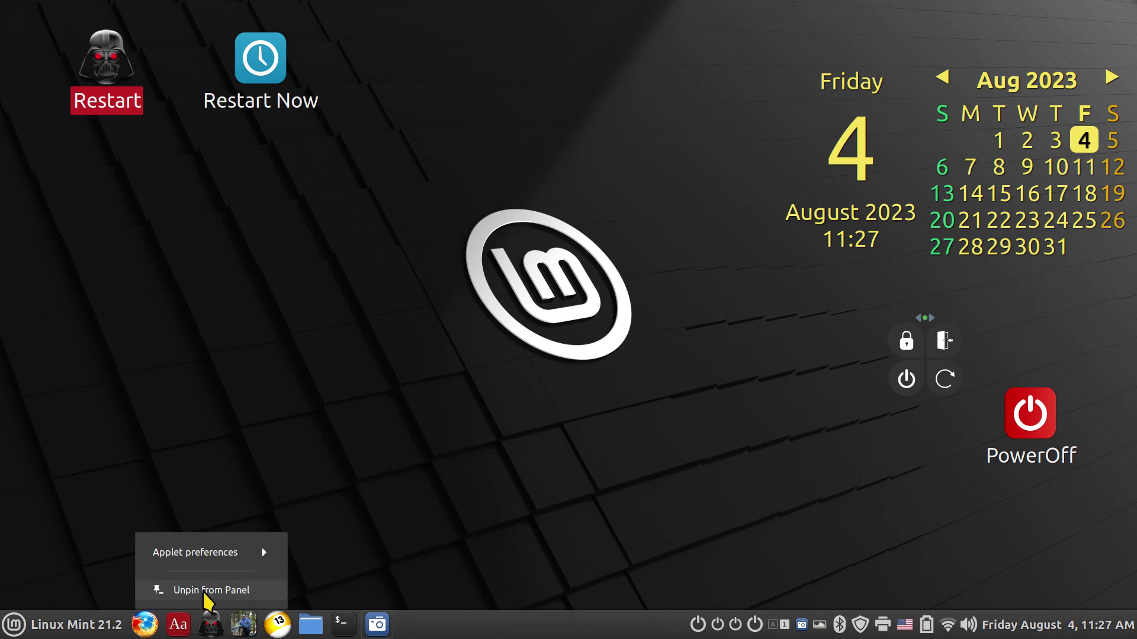
{"action": "left_click", "coordinate": [209, 590]}
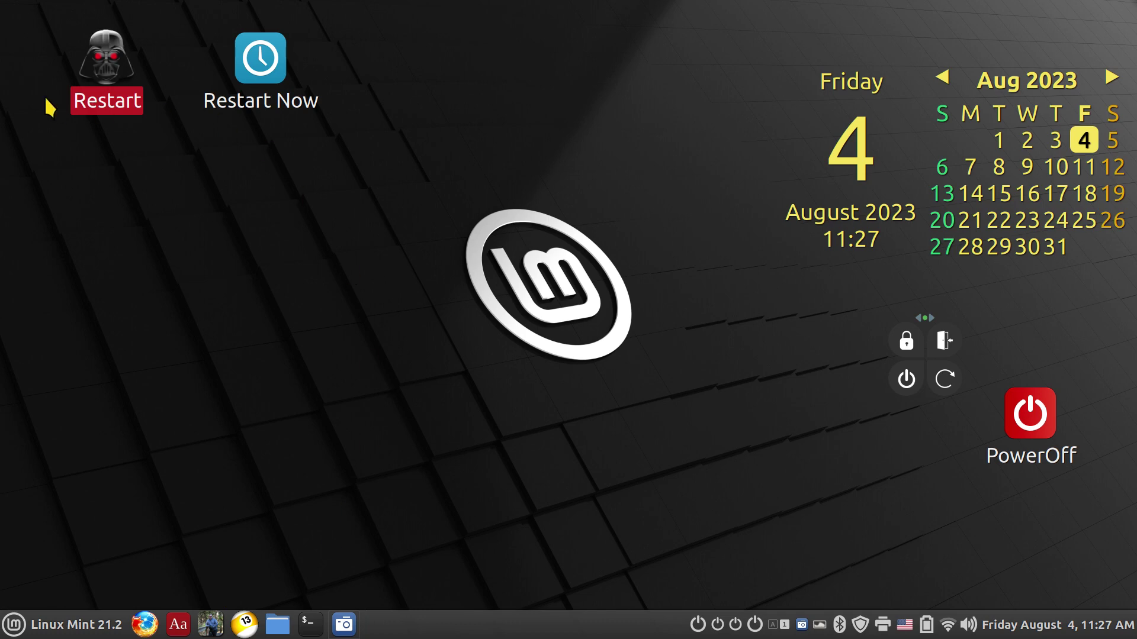
- Delete the Restart desktop launcher and re-add it to the desktop from Menu > Other
{"action": "left_click", "coordinate": [30, 626]}
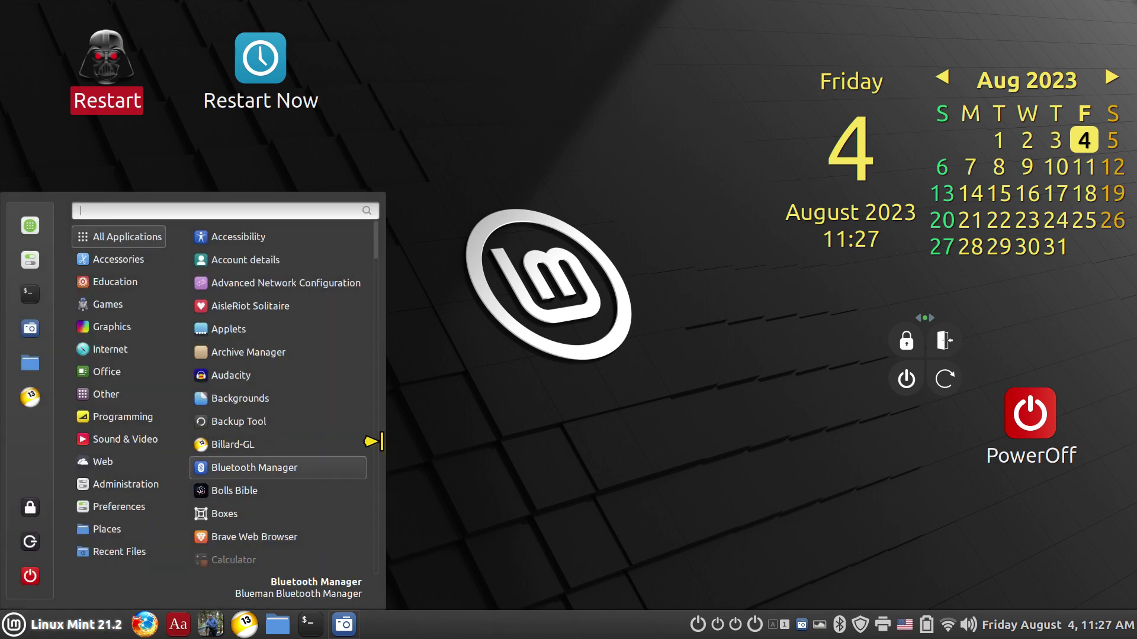
{"action": "left_click", "coordinate": [324, 116]}
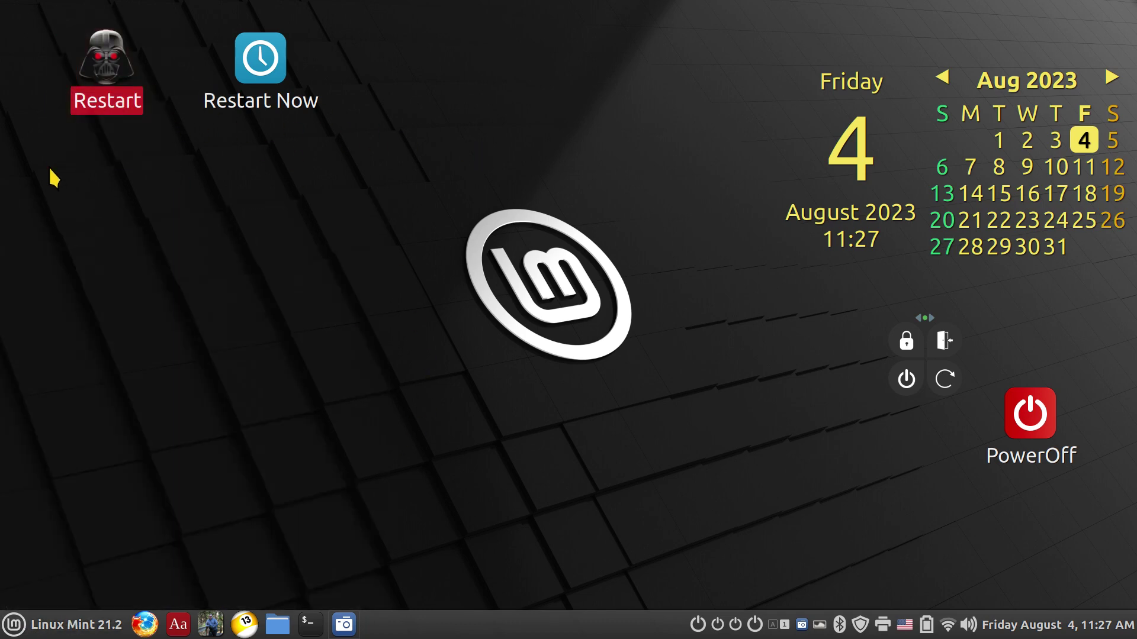
{"action": "key", "text": "Delete"}
{"action": "left_click", "coordinate": [13, 625]}
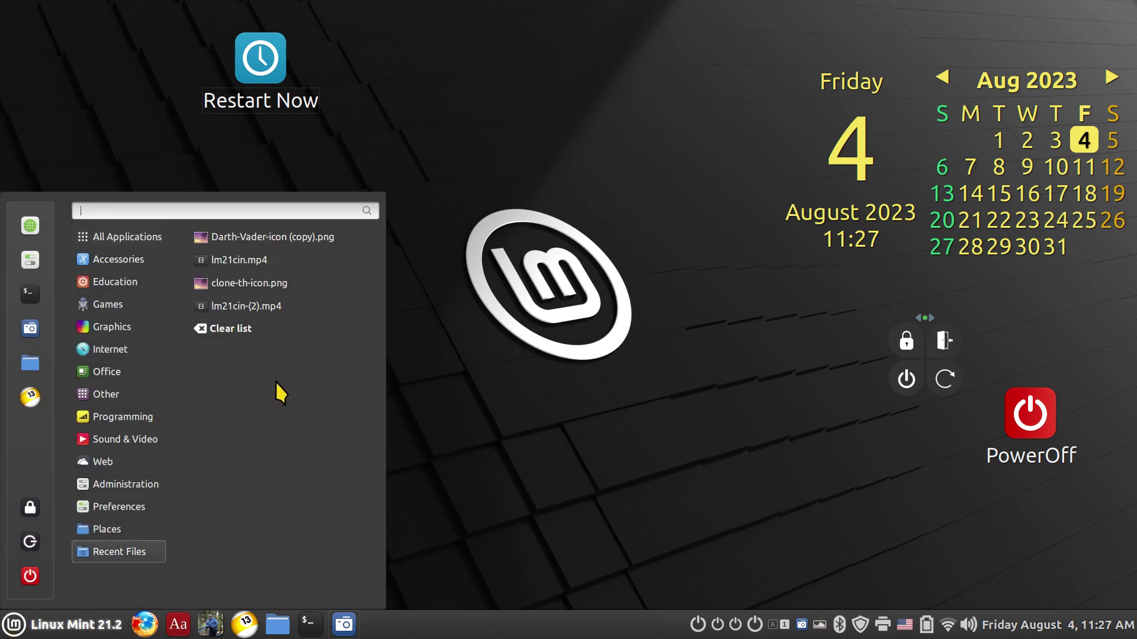
{"action": "mouse_move", "coordinate": [126, 395]}
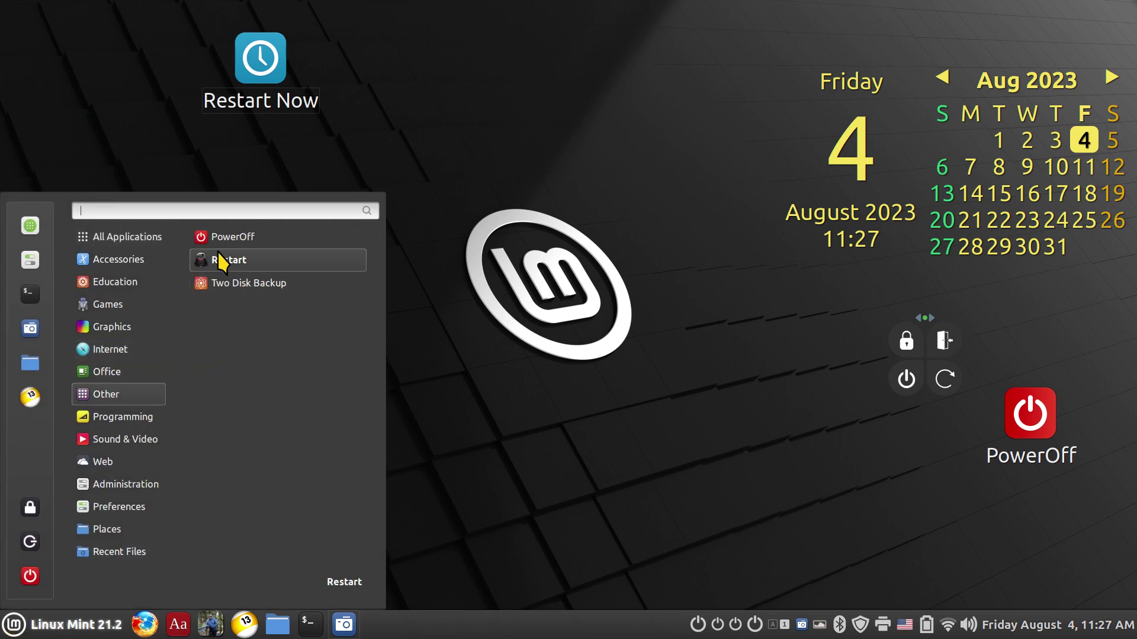
{"action": "right_click", "coordinate": [221, 260]}
{"action": "left_click", "coordinate": [283, 307]}
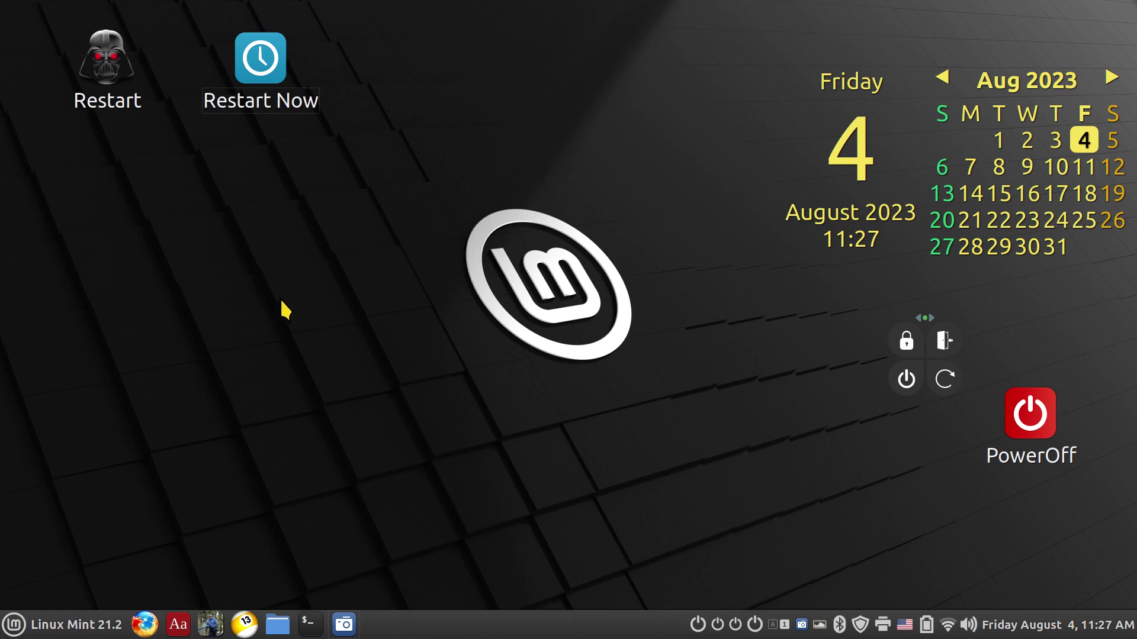
- Move the PowerOff launcher below the Mint logo, slightly to the right
{"action": "left_click_drag", "start_coordinate": [1030, 413], "coordinate": [573, 396]}
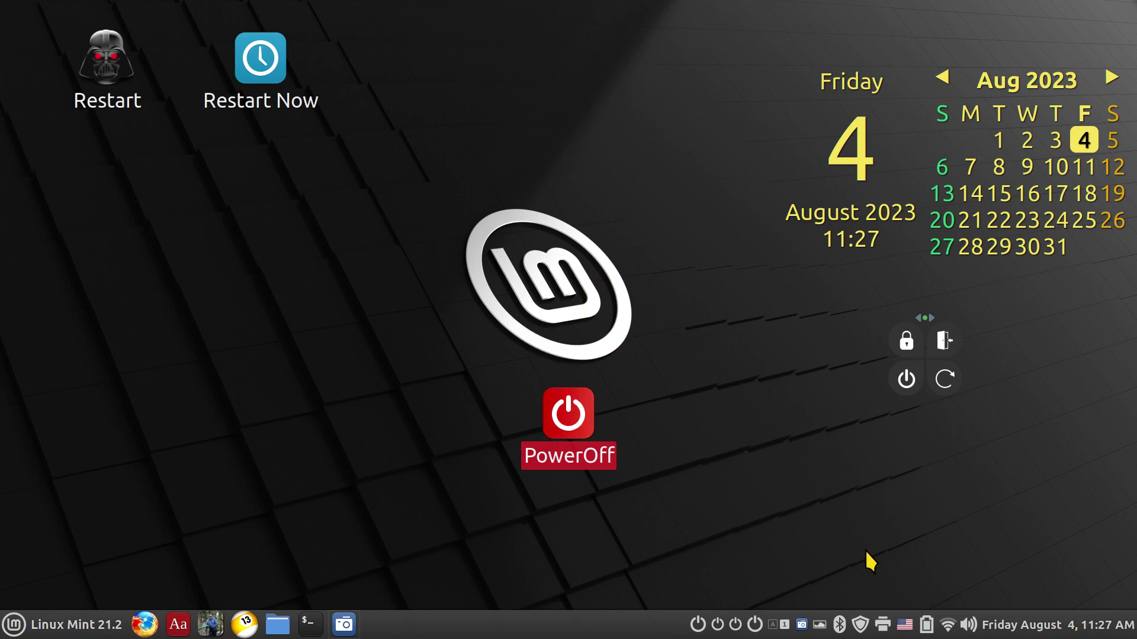
{"action": "left_click", "coordinate": [756, 624]}
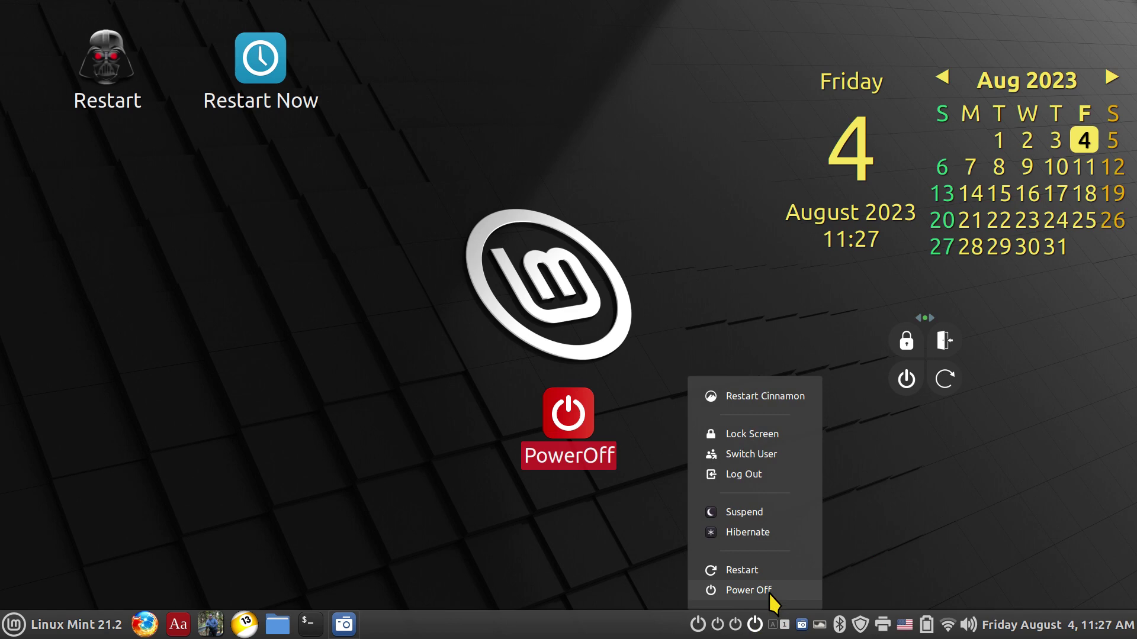
{"action": "left_click", "coordinate": [616, 560]}
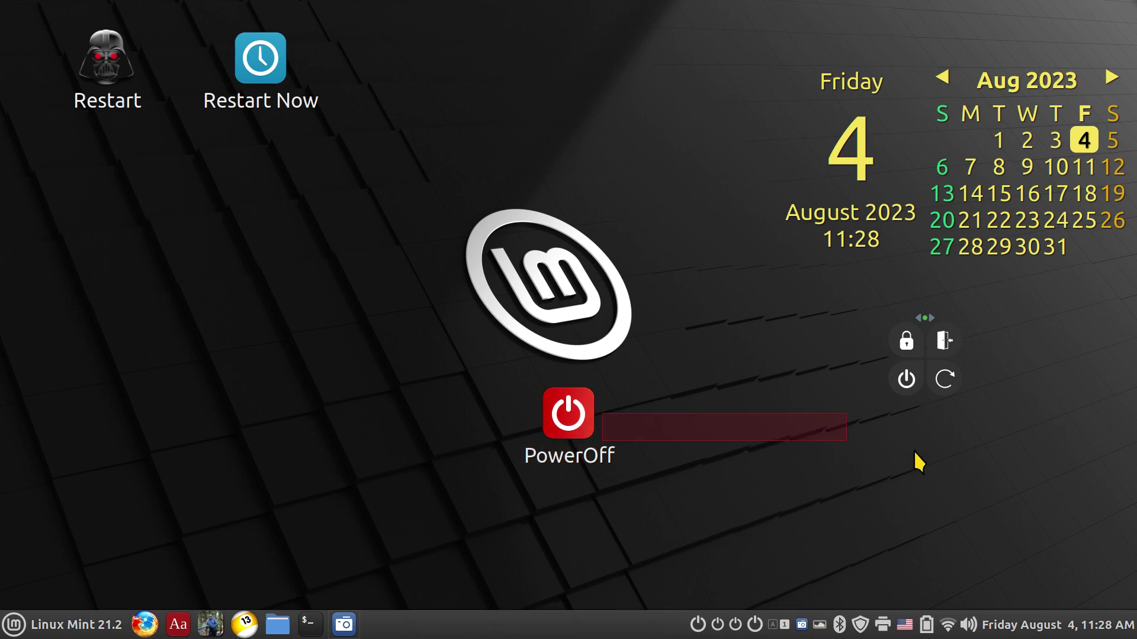
{"action": "left_click_drag", "start_coordinate": [580, 421], "coordinate": [734, 424]}
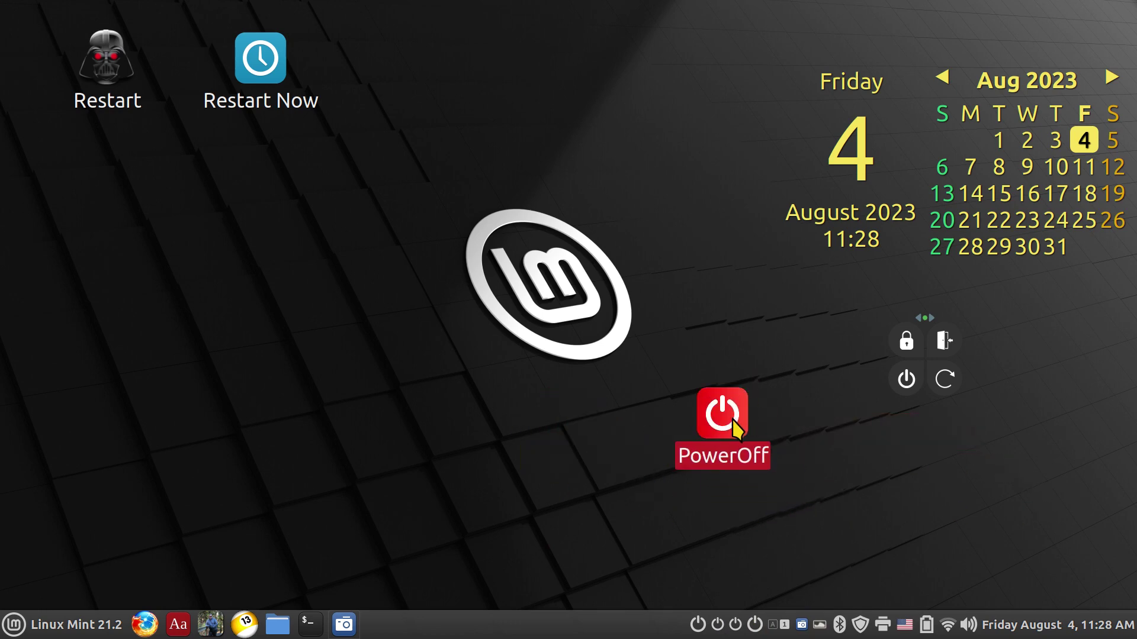
- Open PowerOff's Properties, briefly check and close Restart Now's, then reposition the PowerOff window
{"action": "right_click", "coordinate": [724, 408]}
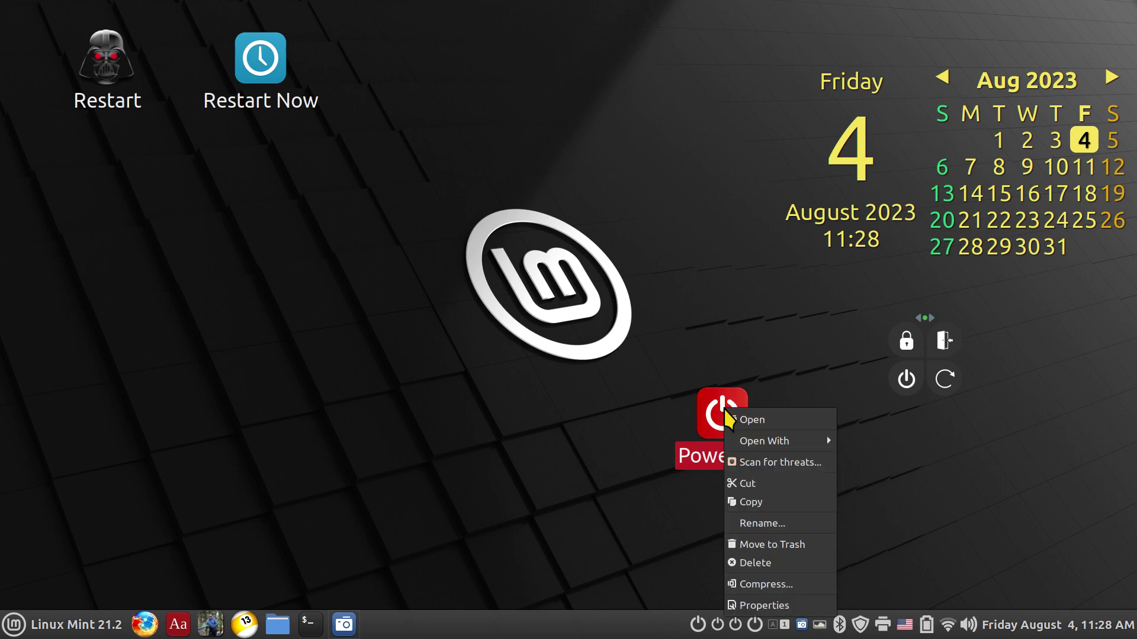
{"action": "left_click", "coordinate": [807, 604]}
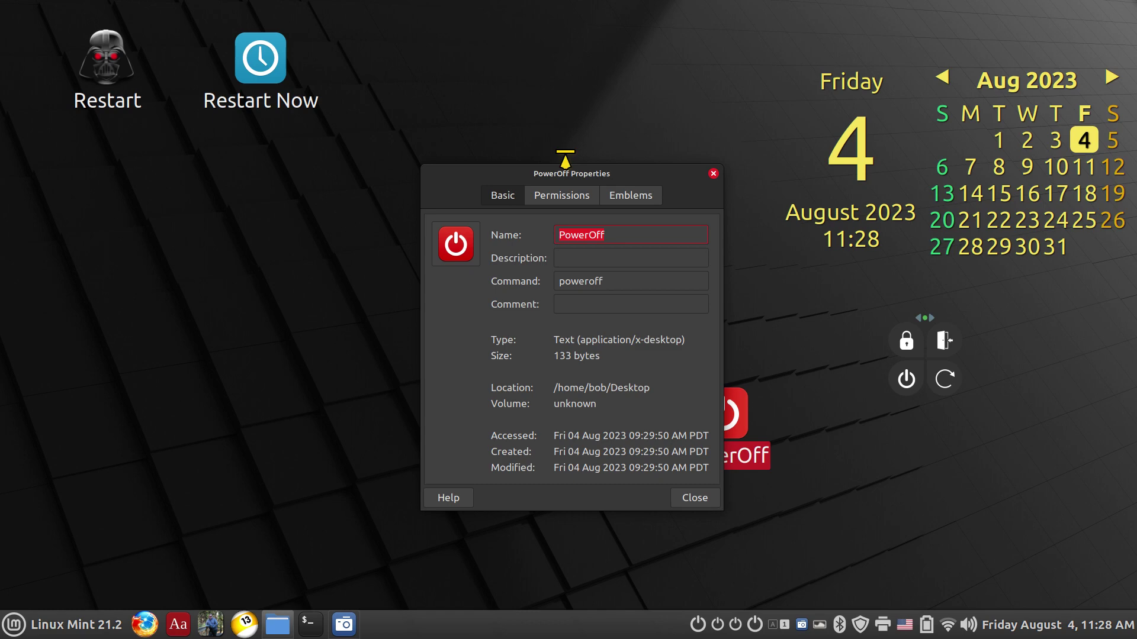
{"action": "right_click", "coordinate": [268, 59]}
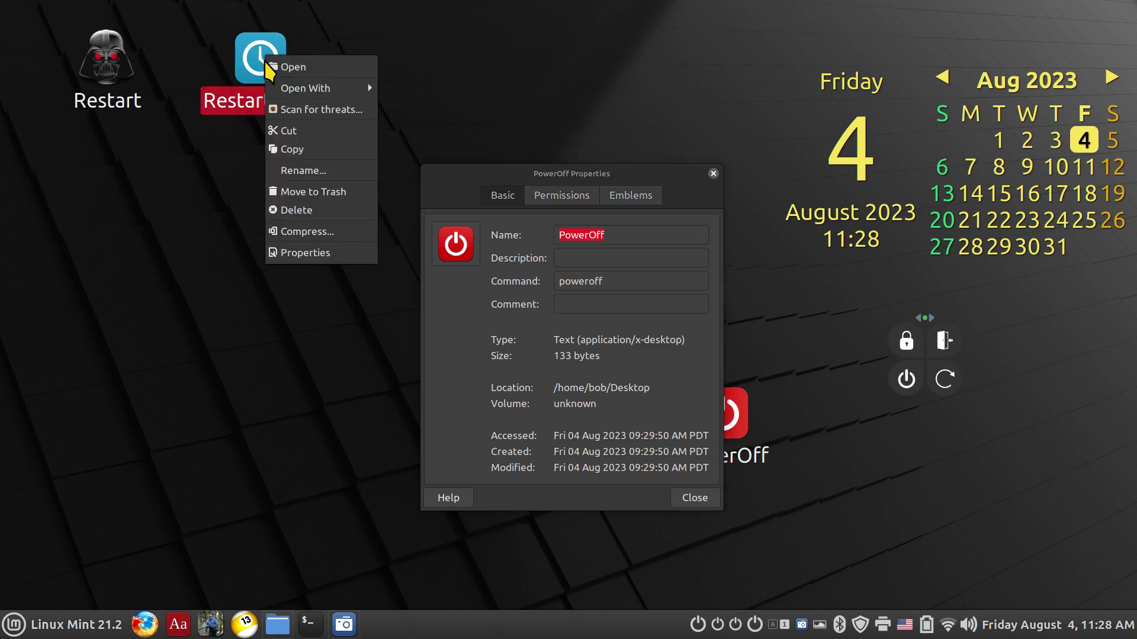
{"action": "left_click", "coordinate": [301, 253]}
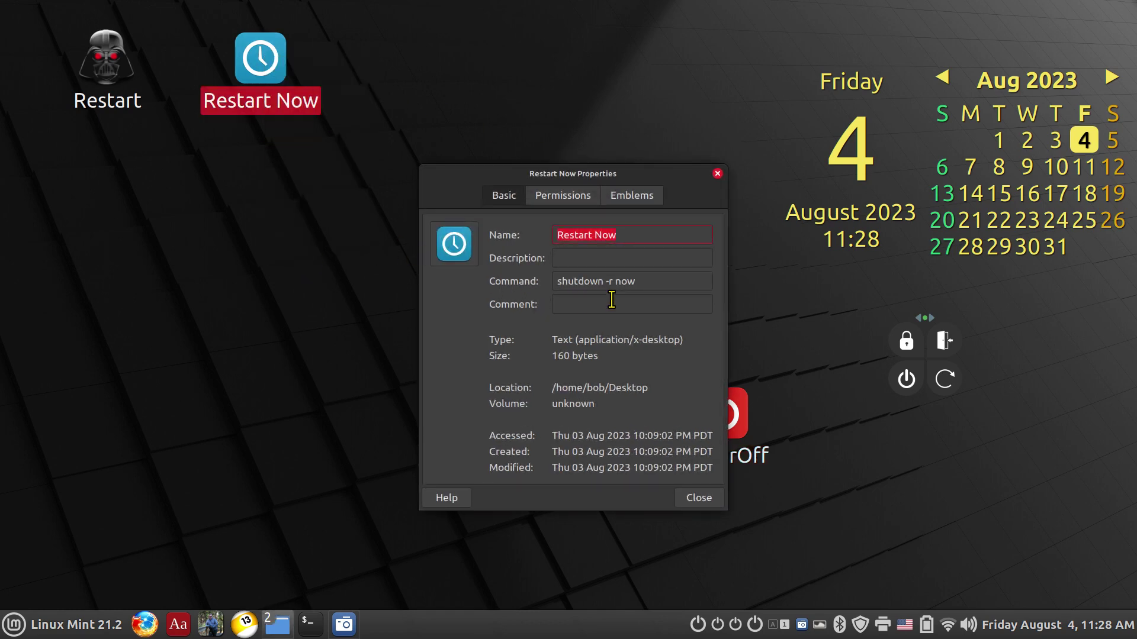
{"action": "left_click", "coordinate": [716, 173]}
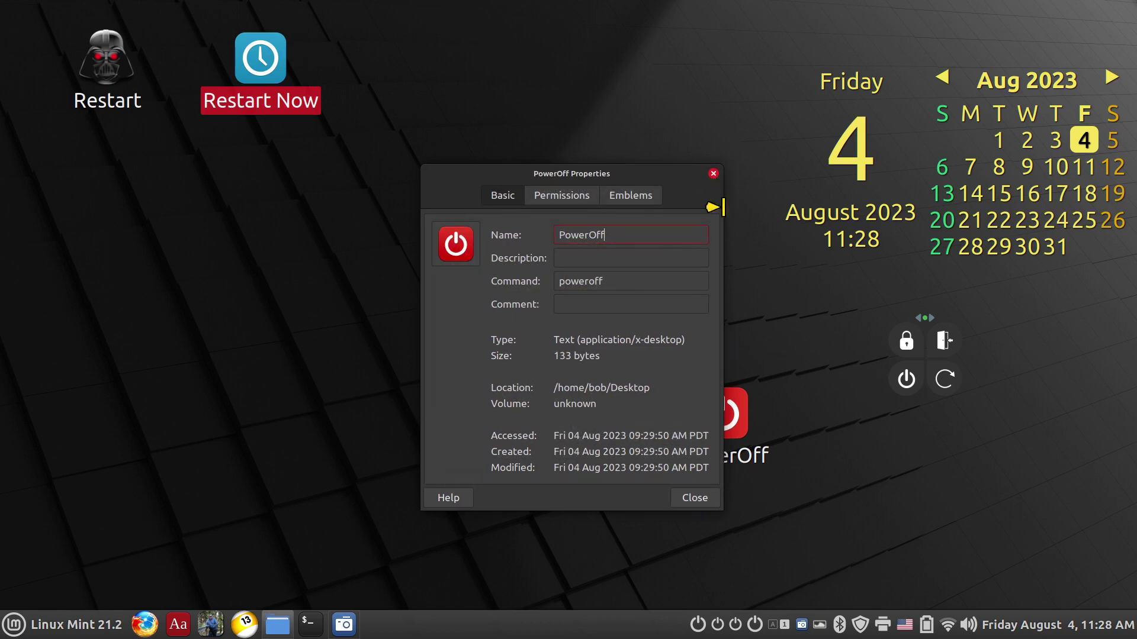
{"action": "left_click_drag", "start_coordinate": [615, 172], "coordinate": [648, 162]}
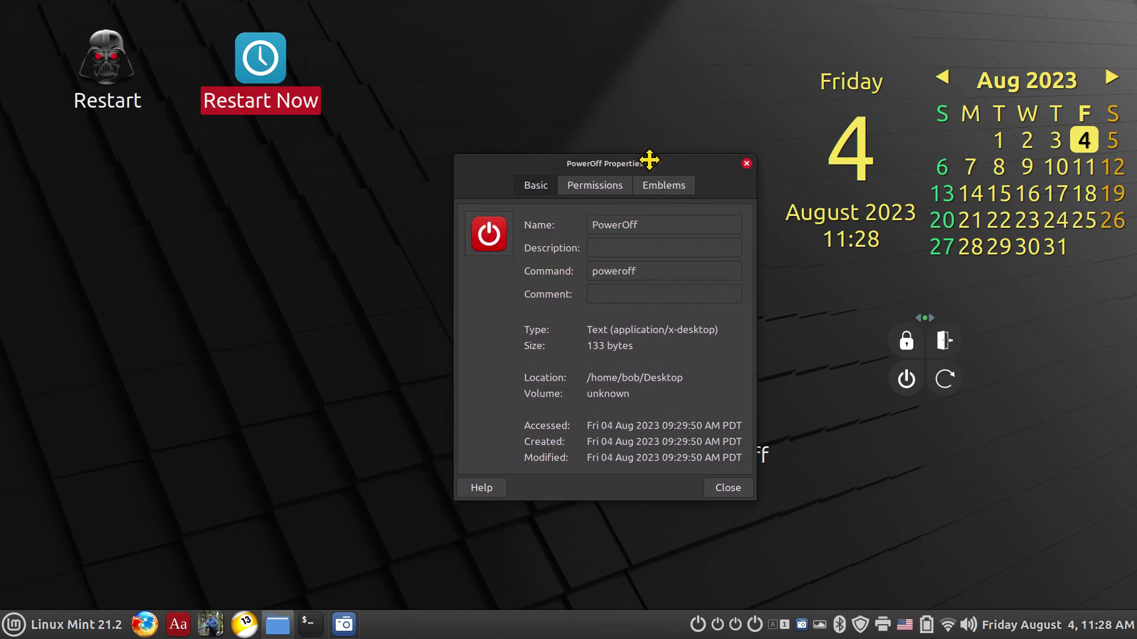
- Create a new desktop launcher with command poweroff and open its Choose an icon dialog
{"action": "right_click", "coordinate": [131, 283]}
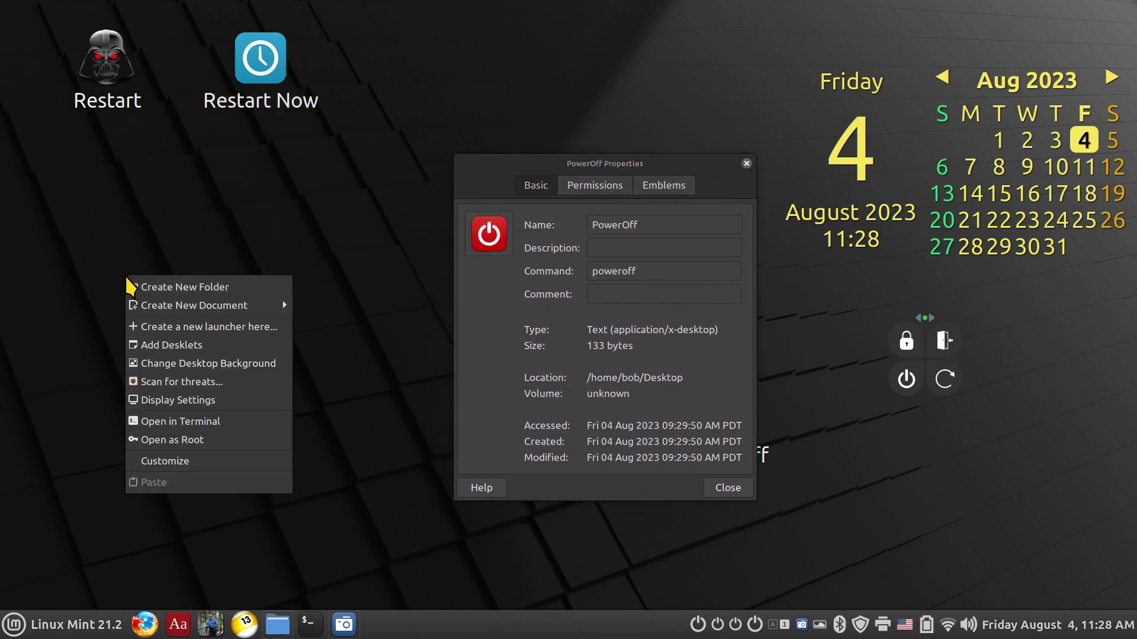
{"action": "left_click", "coordinate": [202, 340]}
{"action": "left_click_drag", "start_coordinate": [545, 246], "coordinate": [117, 258]}
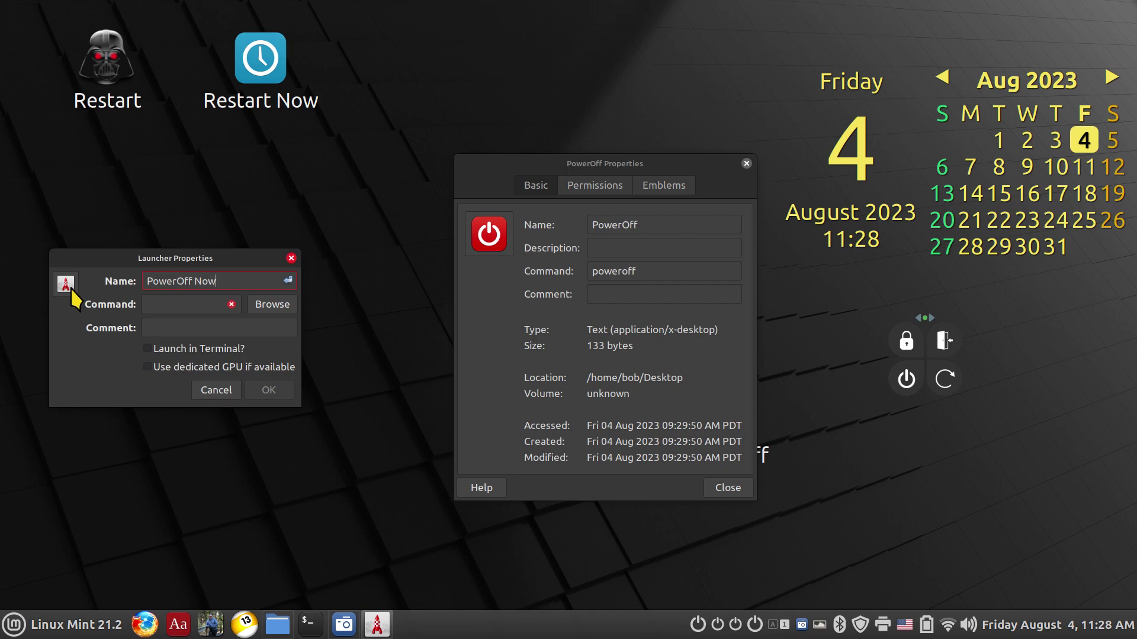
{"action": "left_click", "coordinate": [172, 300]}
{"action": "type", "text": "poweroff"}
{"action": "mouse_move", "coordinate": [234, 303]}
{"action": "left_click", "coordinate": [63, 286]}
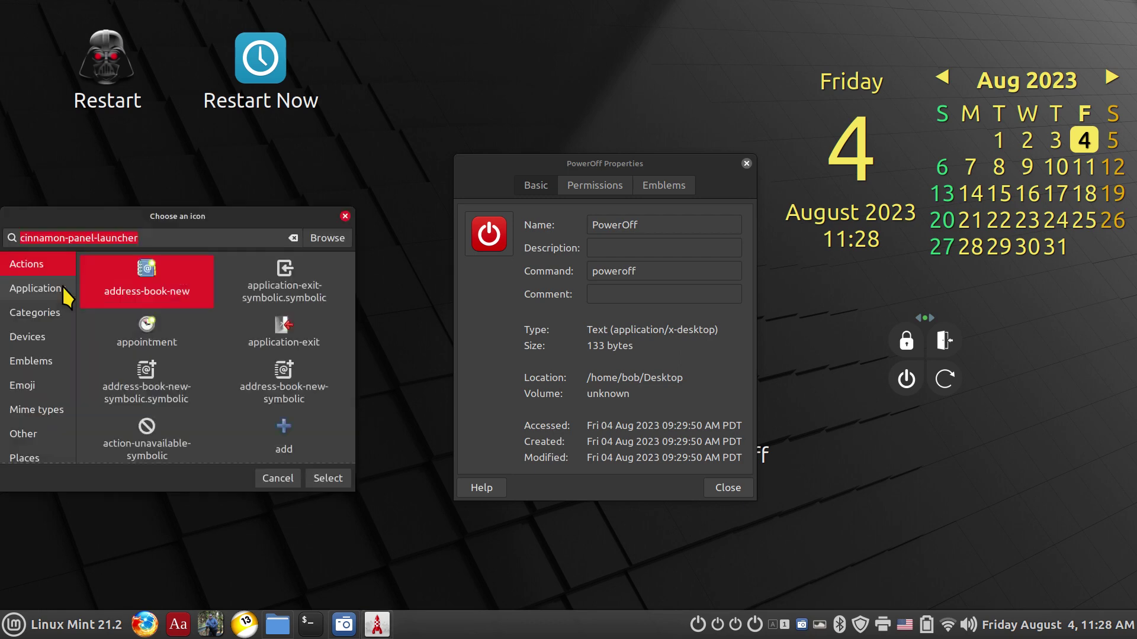
- Search the theme icons for 'shut' and scroll through the results
{"action": "left_click_drag", "start_coordinate": [207, 222], "coordinate": [300, 230]}
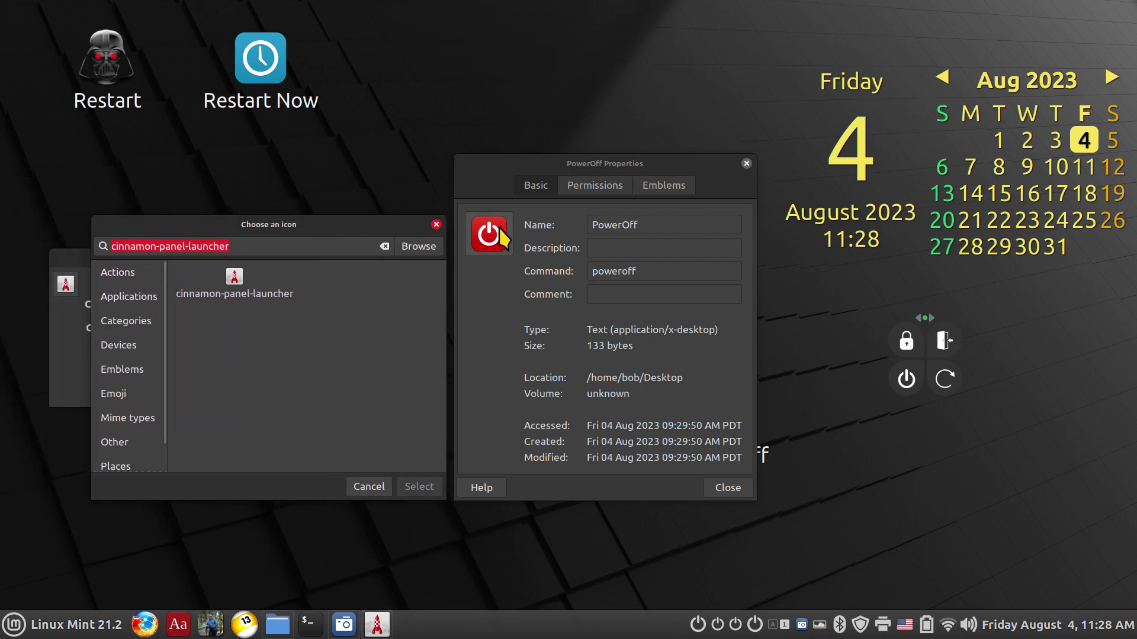
{"action": "type", "text": "shut"}
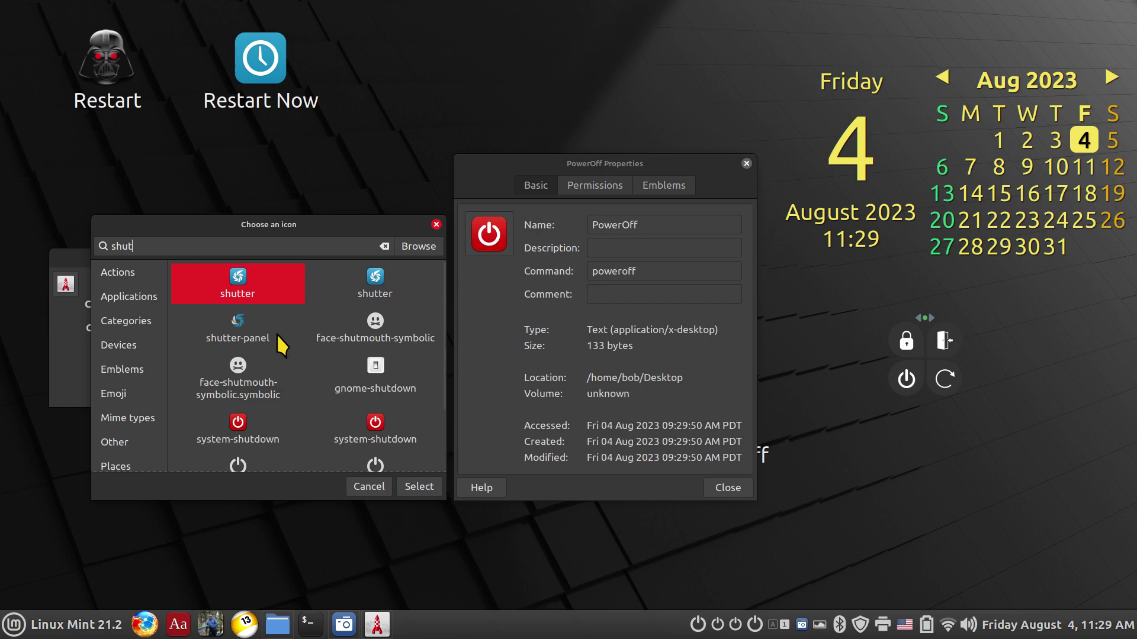
{"action": "scroll", "coordinate": [276, 336], "scroll_direction": "down", "scroll_amount": 2}
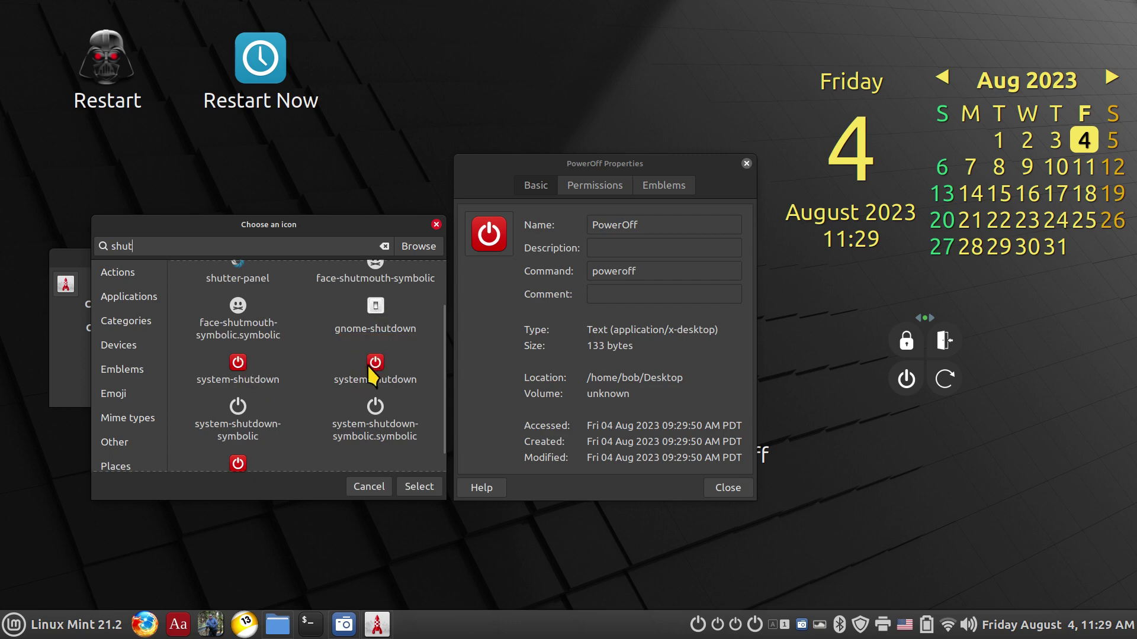
{"action": "scroll", "coordinate": [322, 371], "scroll_direction": "down", "scroll_amount": 1}
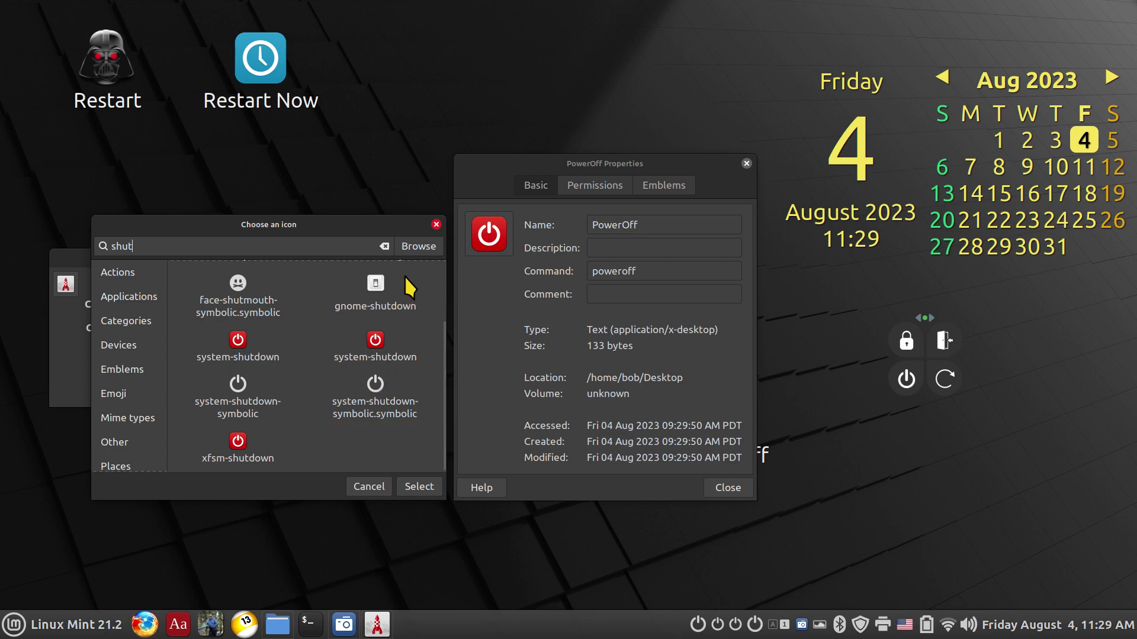
- Browse to Home > icons and select clone-th-icon.png as the launcher icon
{"action": "left_click", "coordinate": [416, 247]}
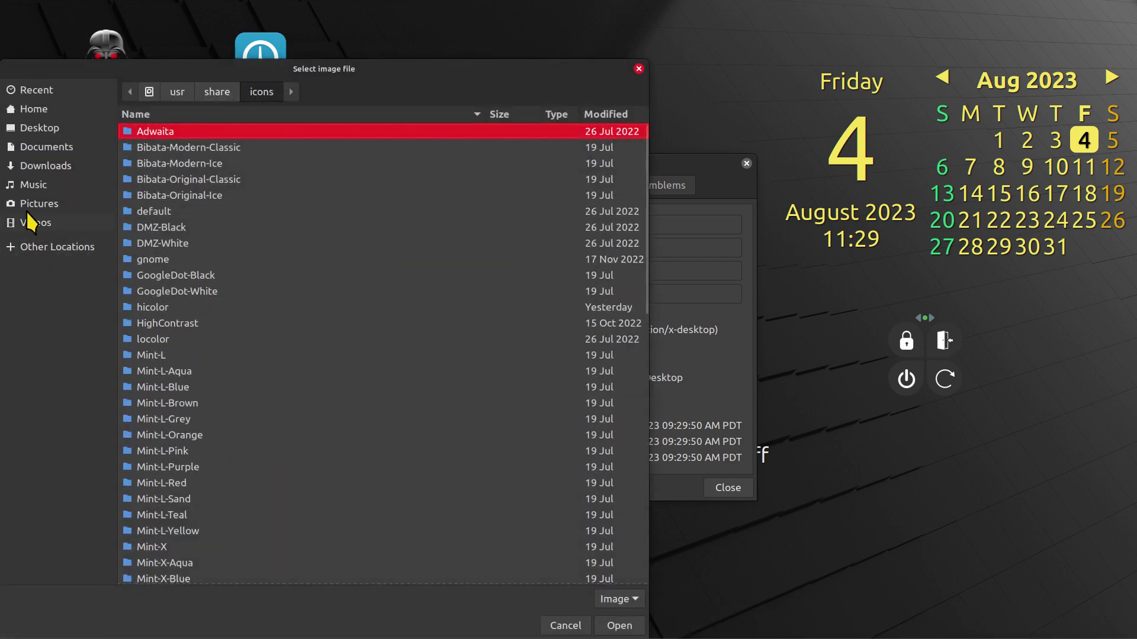
{"action": "left_click", "coordinate": [34, 110]}
{"action": "double_click", "coordinate": [145, 180]}
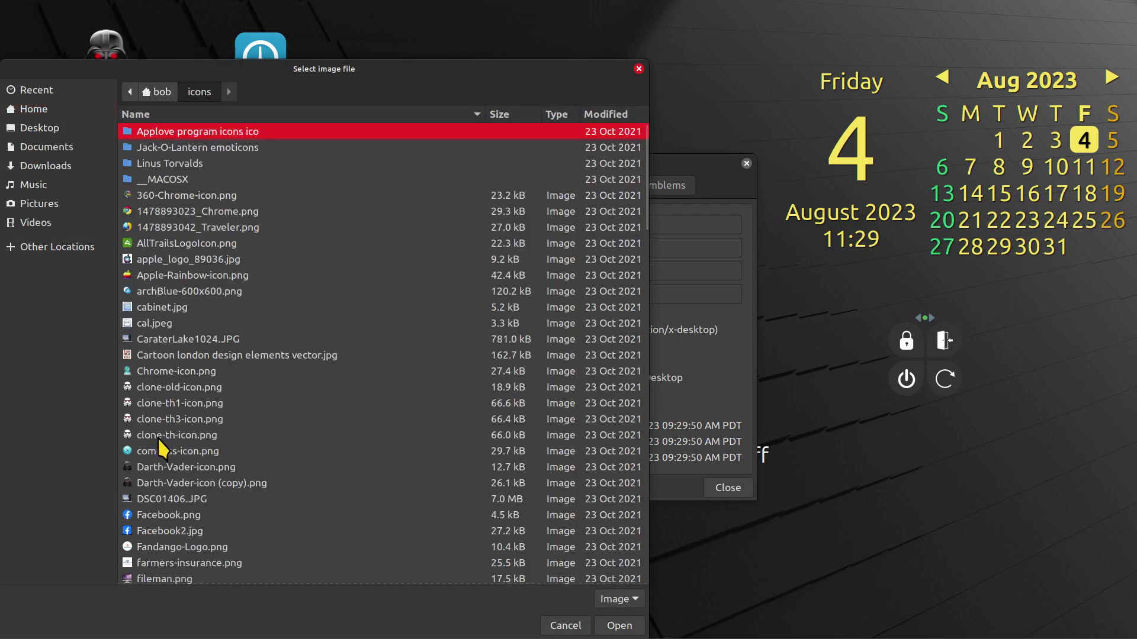
{"action": "left_click", "coordinate": [160, 439]}
{"action": "left_click", "coordinate": [616, 626]}
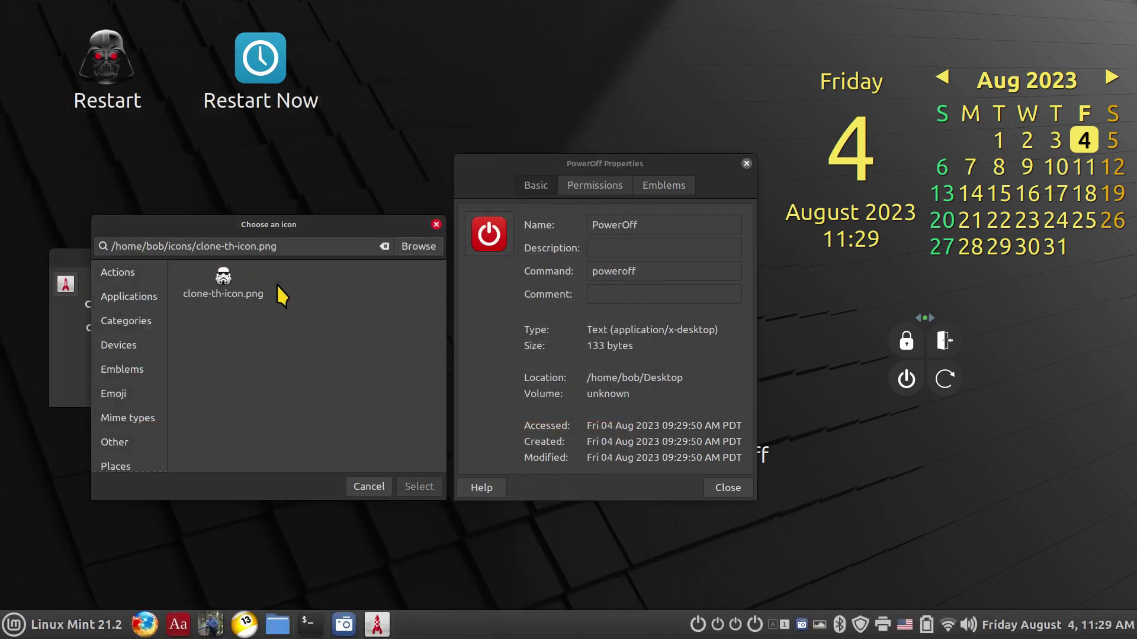
{"action": "left_click", "coordinate": [419, 487]}
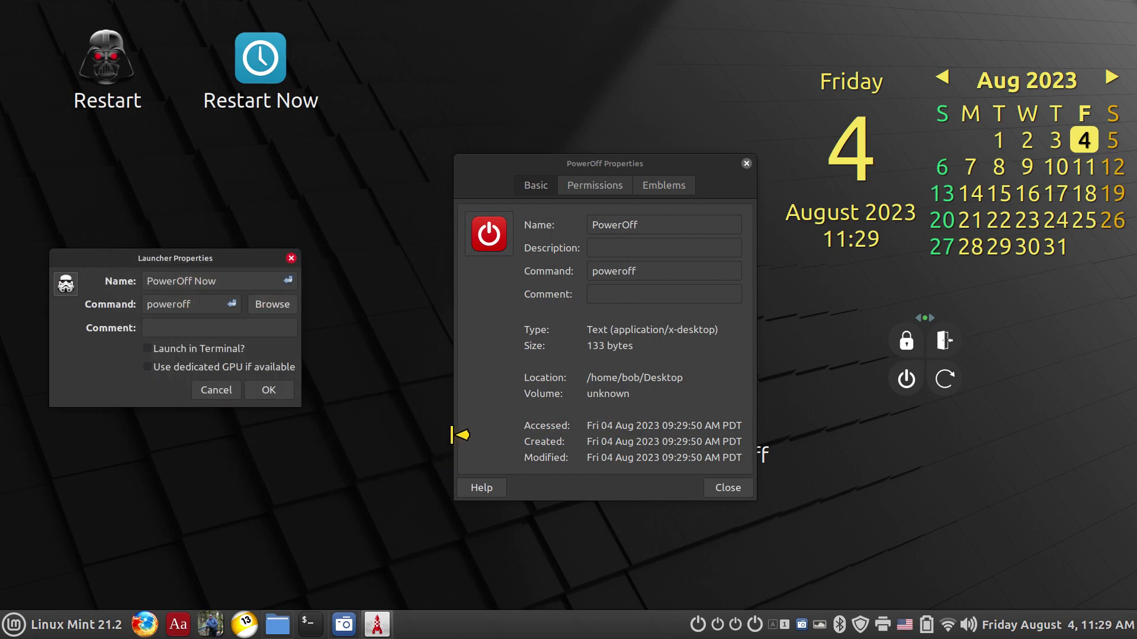
- Save the PowerOff Now launcher, add it to the menu, and confirm it appears under Other
{"action": "left_click", "coordinate": [251, 391]}
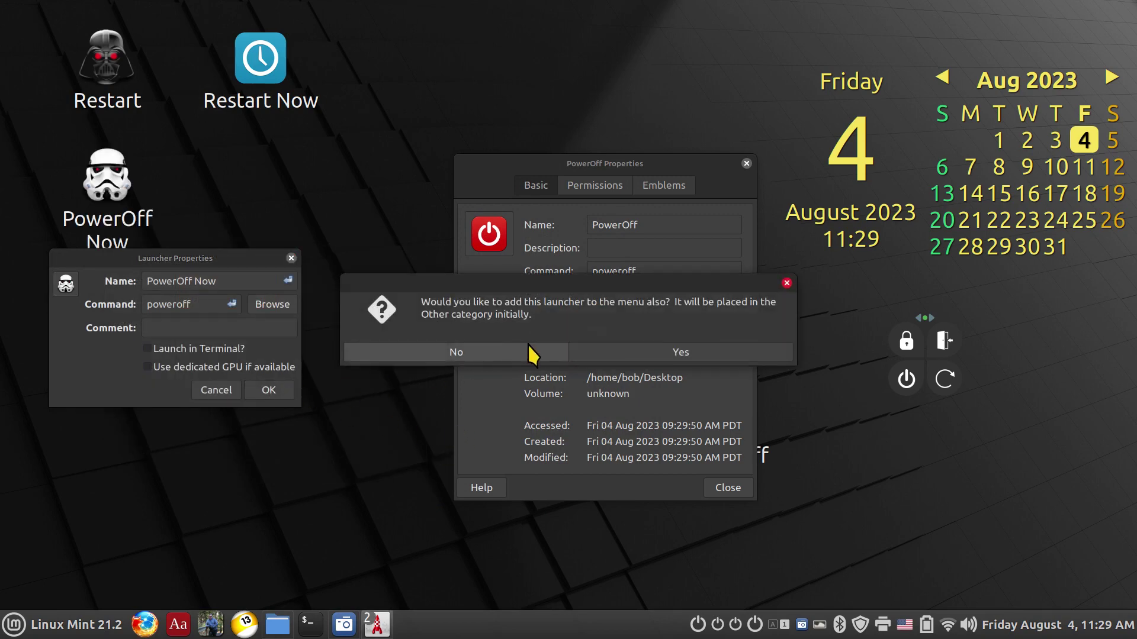
{"action": "left_click", "coordinate": [674, 353]}
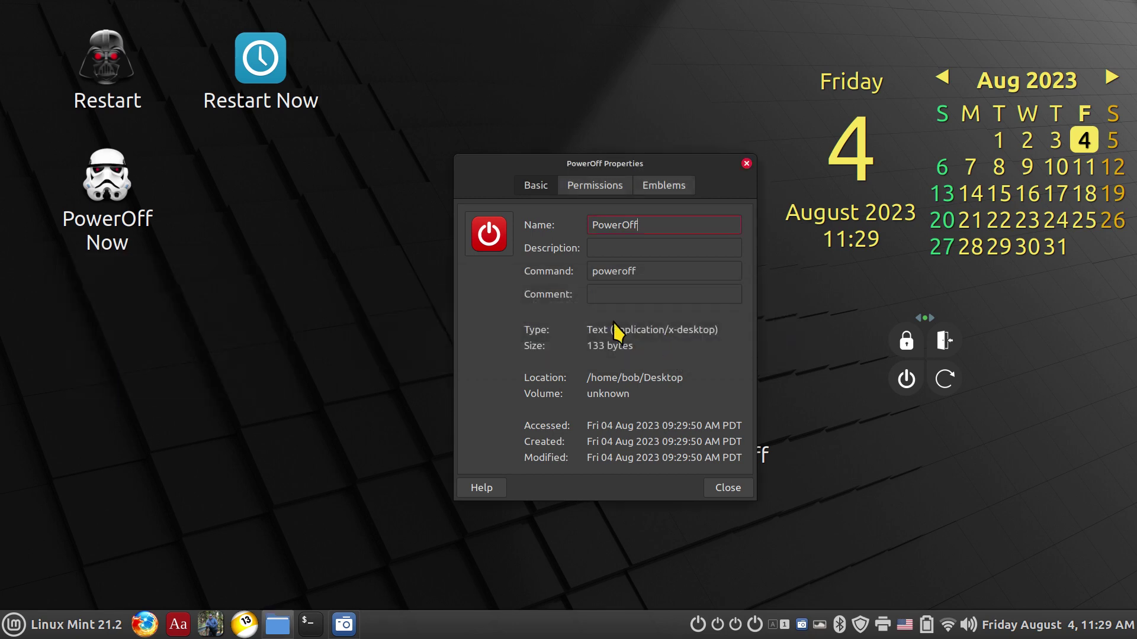
{"action": "left_click", "coordinate": [24, 627]}
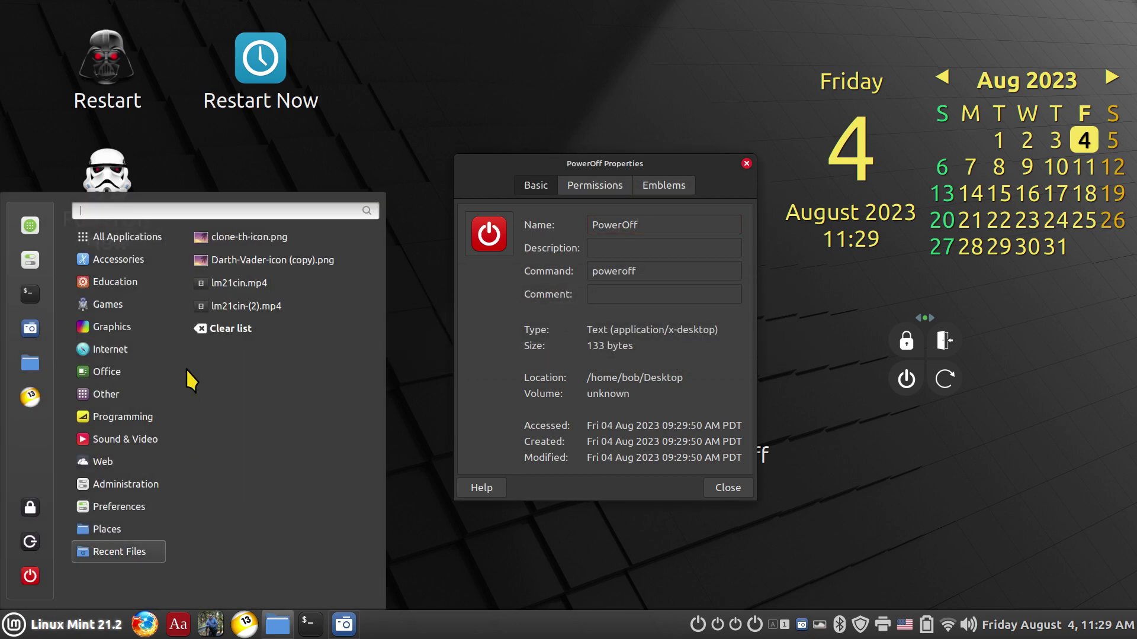
{"action": "mouse_move", "coordinate": [142, 394]}
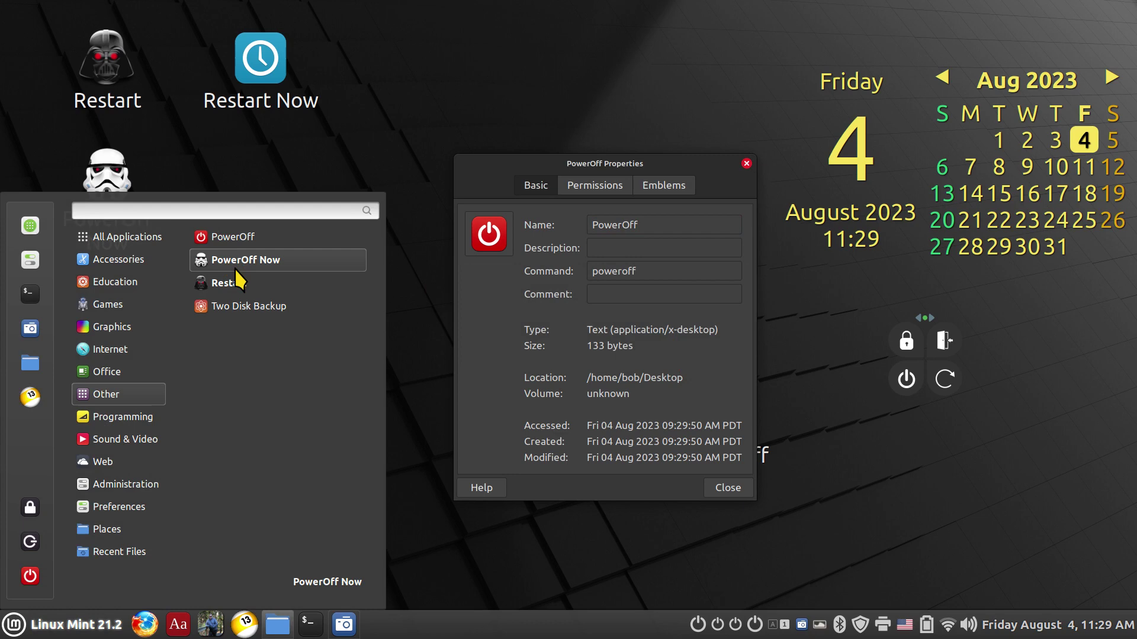
{"action": "left_click", "coordinate": [403, 156]}
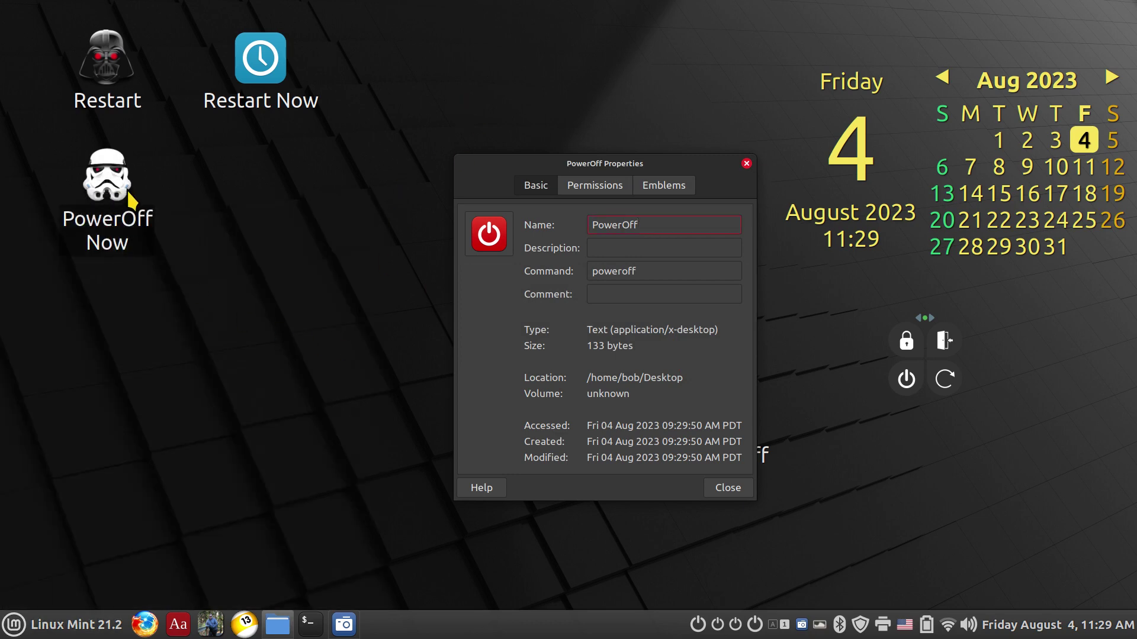
- Close PowerOff Properties and place the PowerOff icon beside PowerOff Now at top left
{"action": "left_click", "coordinate": [746, 163]}
{"action": "left_click", "coordinate": [723, 415]}
{"action": "left_click_drag", "start_coordinate": [723, 414], "coordinate": [243, 205]}
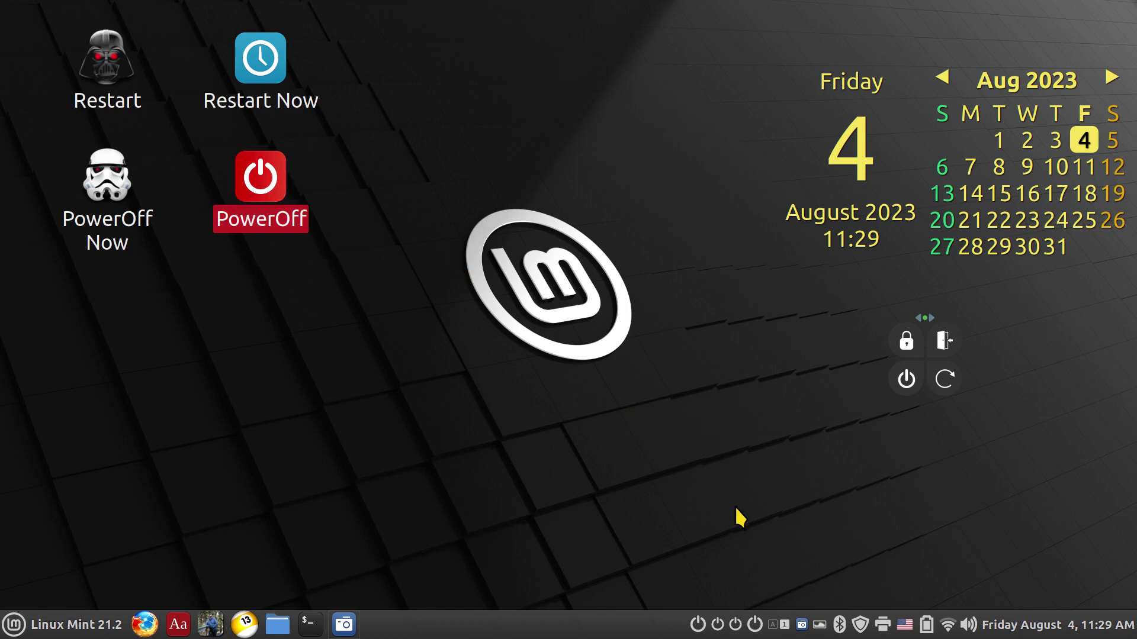
- Try the desklet's shut down and restart buttons, dismissing each prompt
{"action": "left_click", "coordinate": [909, 383]}
{"action": "left_click", "coordinate": [694, 289]}
{"action": "left_click", "coordinate": [951, 378]}
{"action": "left_click", "coordinate": [706, 290]}
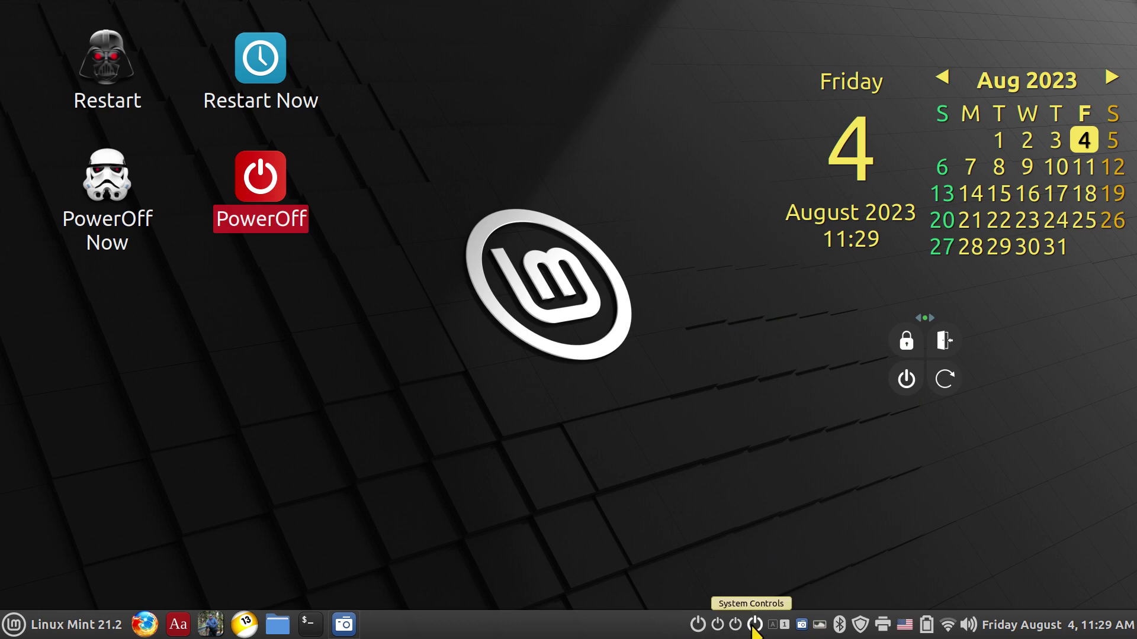
- Check the panel and System Controls menus, then move PowerOff below the desklet area
{"action": "right_click", "coordinate": [662, 626]}
{"action": "left_click", "coordinate": [793, 454]}
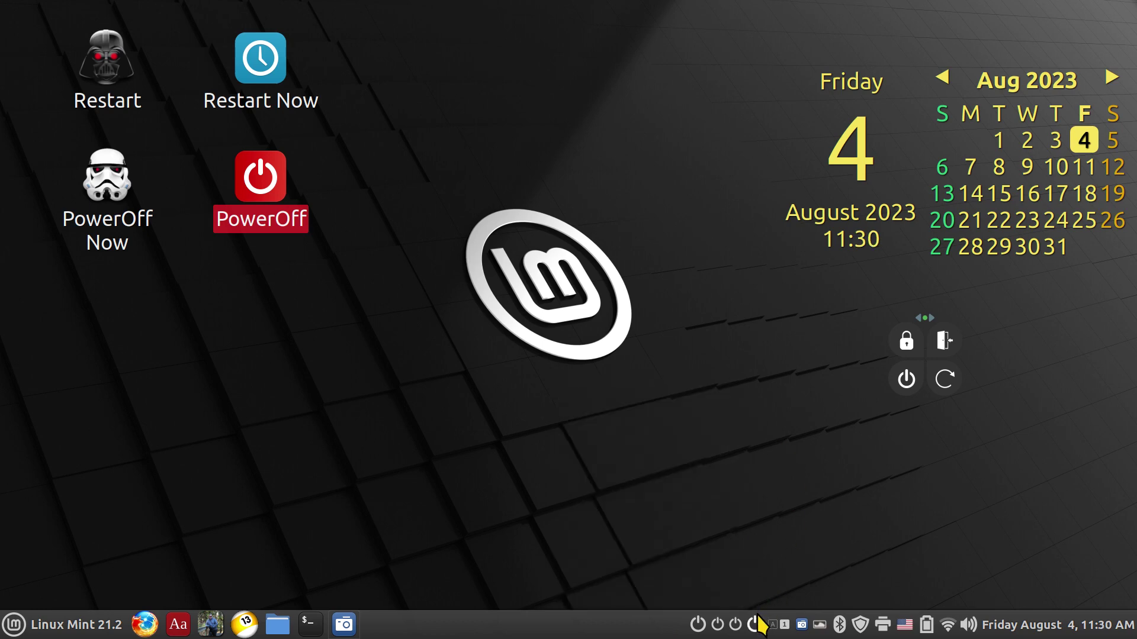
{"action": "left_click", "coordinate": [755, 624]}
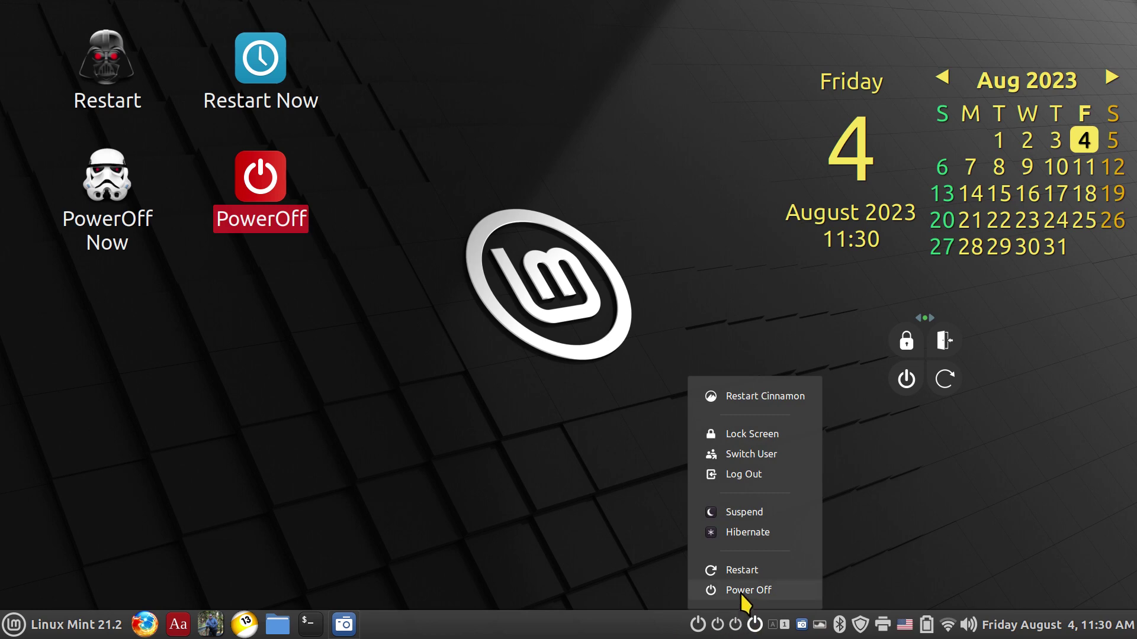
{"action": "left_click", "coordinate": [579, 519]}
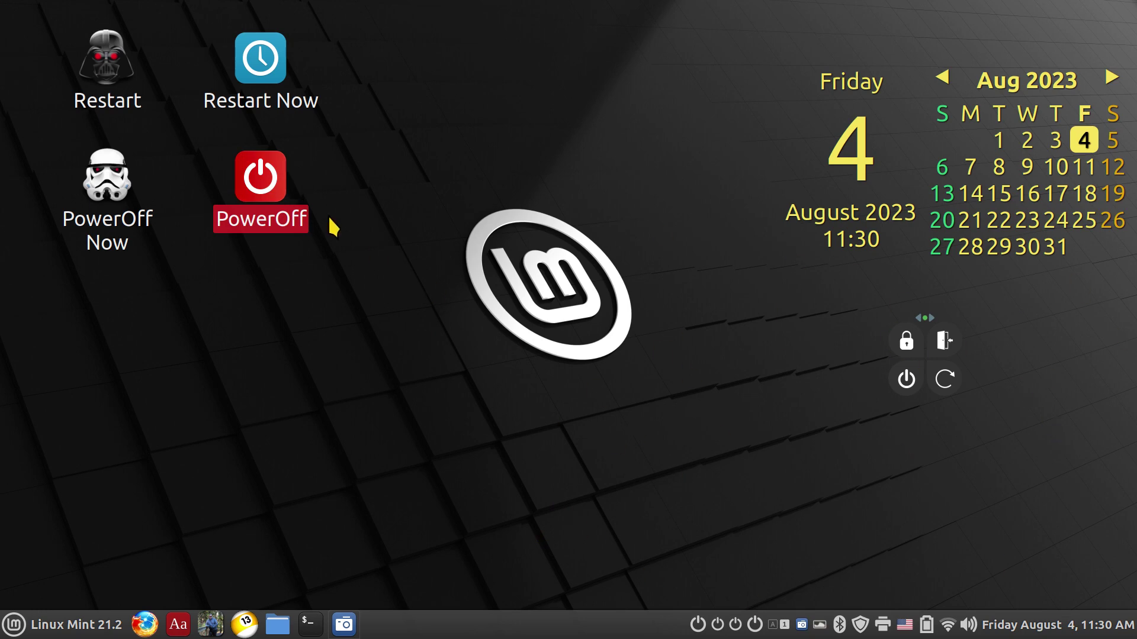
{"action": "left_click_drag", "start_coordinate": [258, 180], "coordinate": [841, 470]}
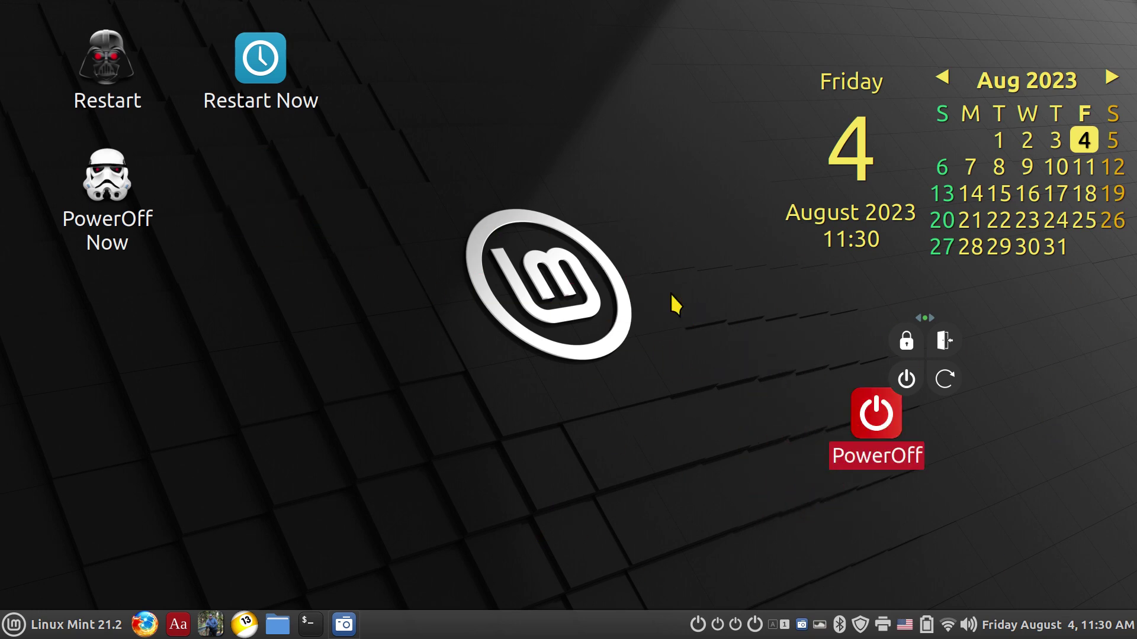
{"action": "left_click_drag", "start_coordinate": [875, 414], "coordinate": [701, 441]}
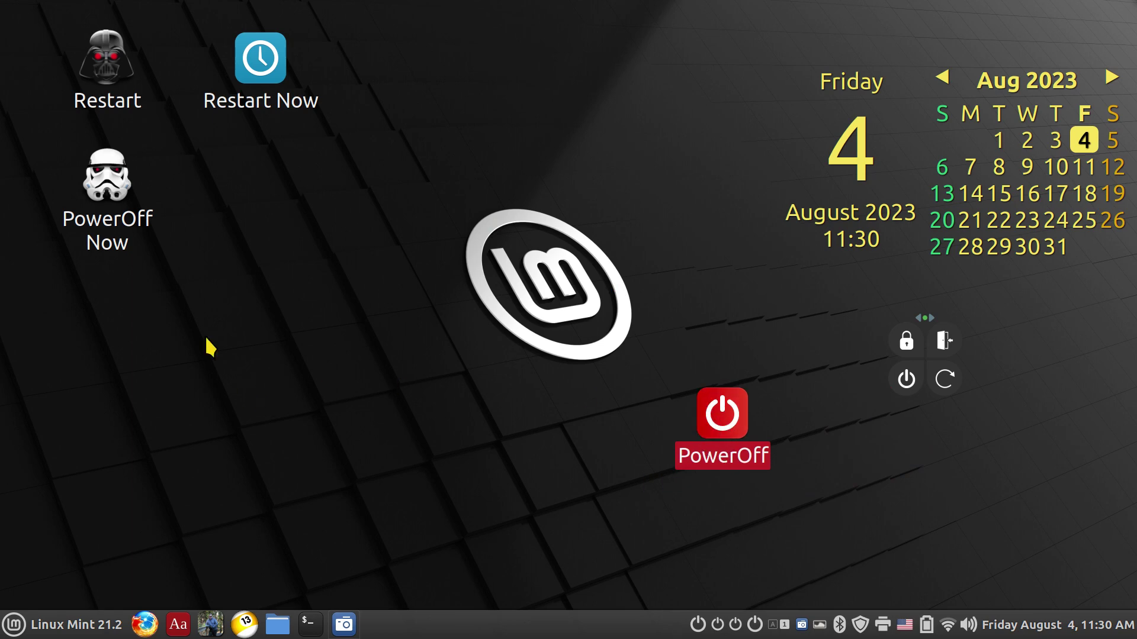
- Drag PowerOff Now from Menu > Other into favourites, verify it, and return PowerOff under Restart Now
{"action": "left_click", "coordinate": [24, 628]}
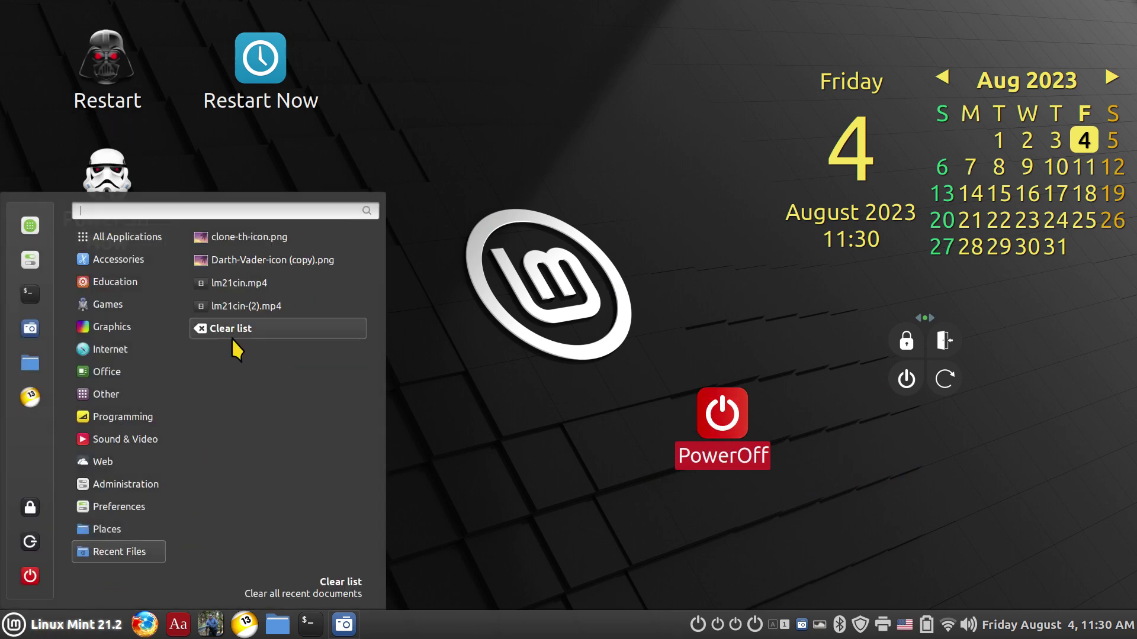
{"action": "mouse_move", "coordinate": [122, 396]}
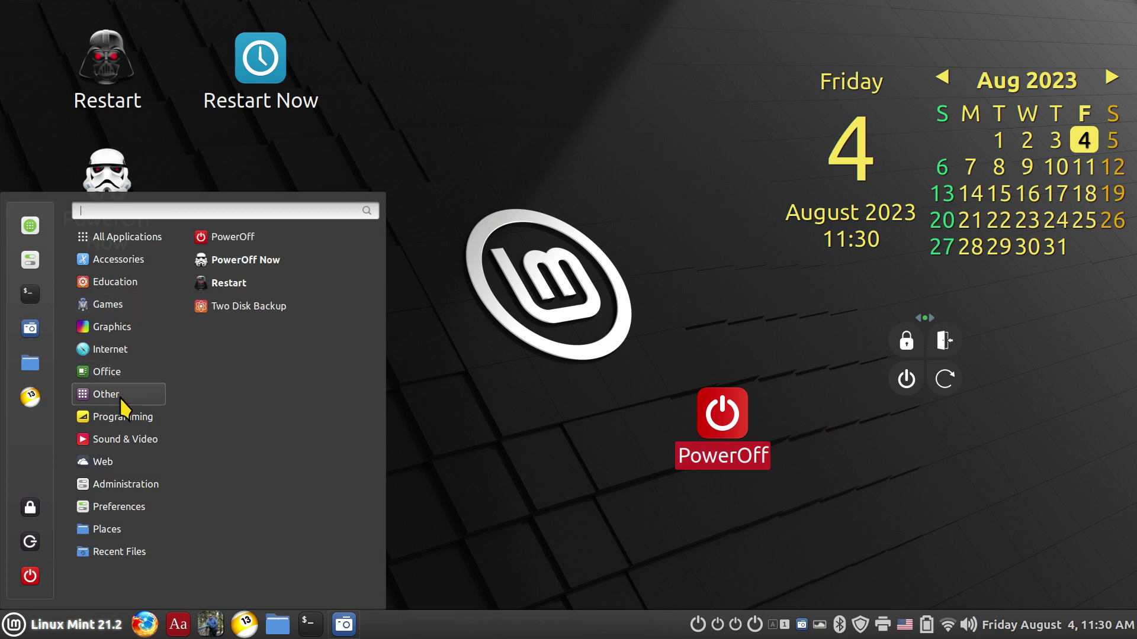
{"action": "left_click_drag", "start_coordinate": [202, 269], "coordinate": [212, 624]}
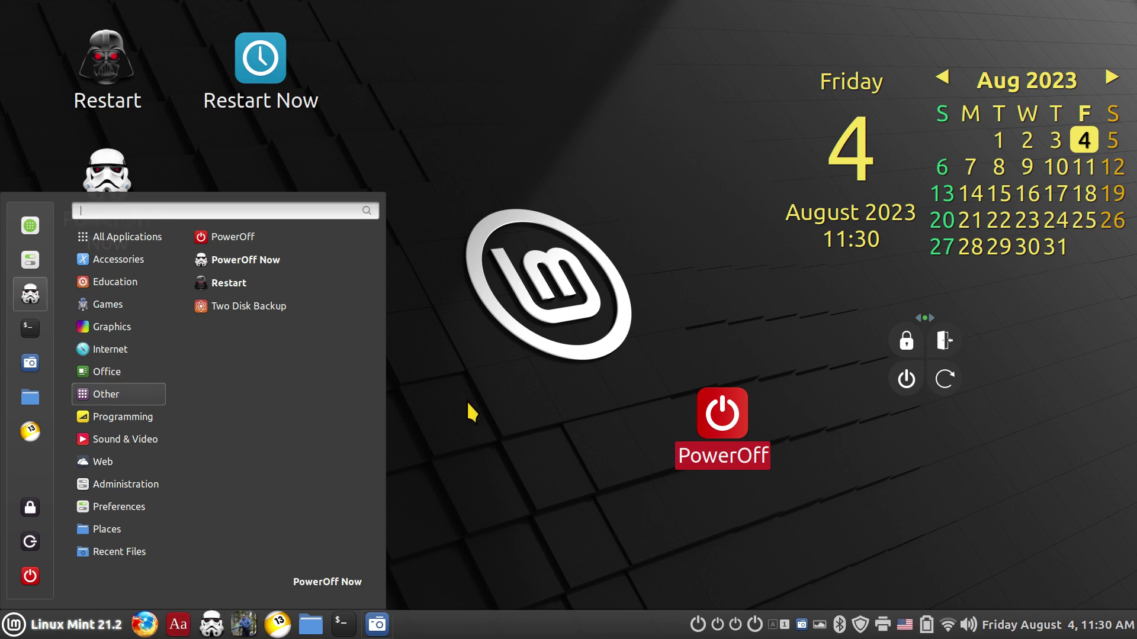
{"action": "left_click", "coordinate": [471, 412]}
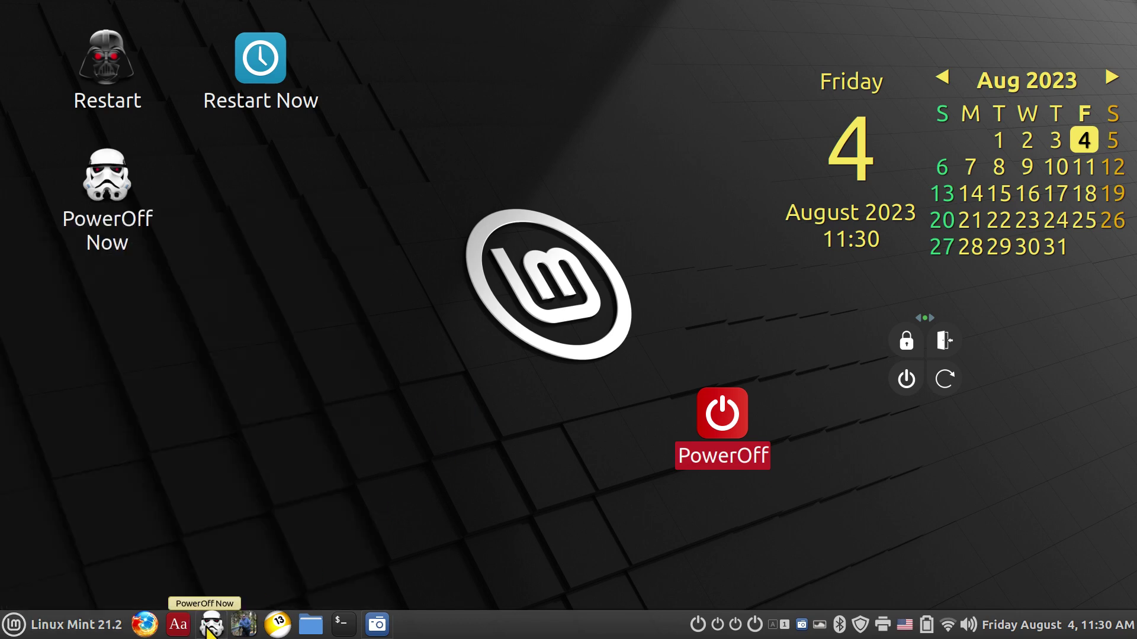
{"action": "left_click", "coordinate": [15, 624]}
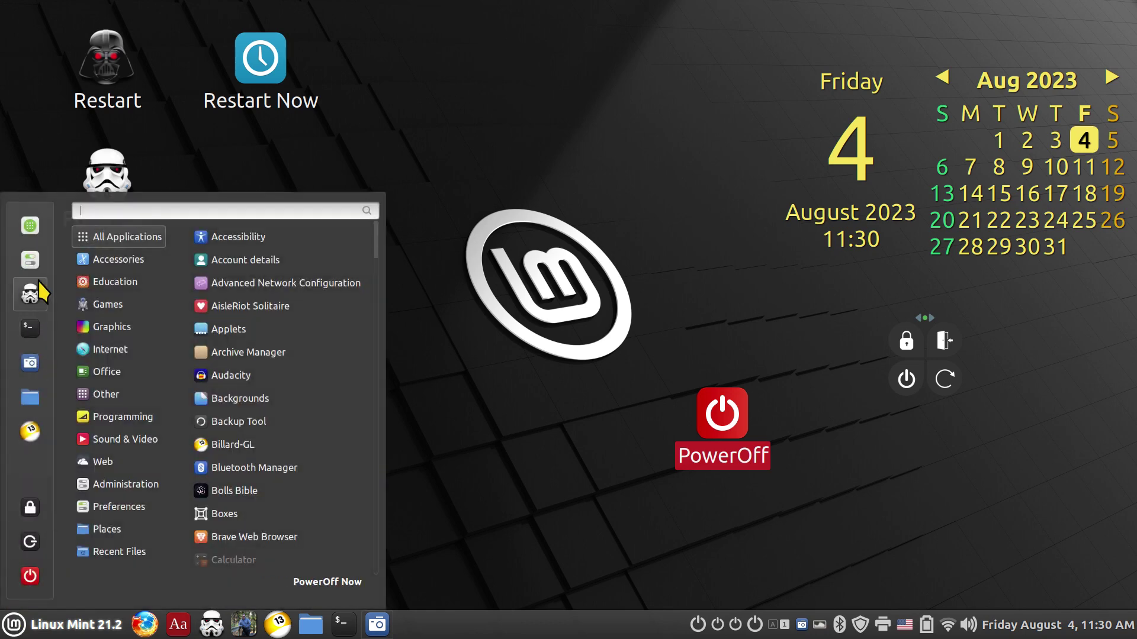
{"action": "left_click", "coordinate": [470, 457]}
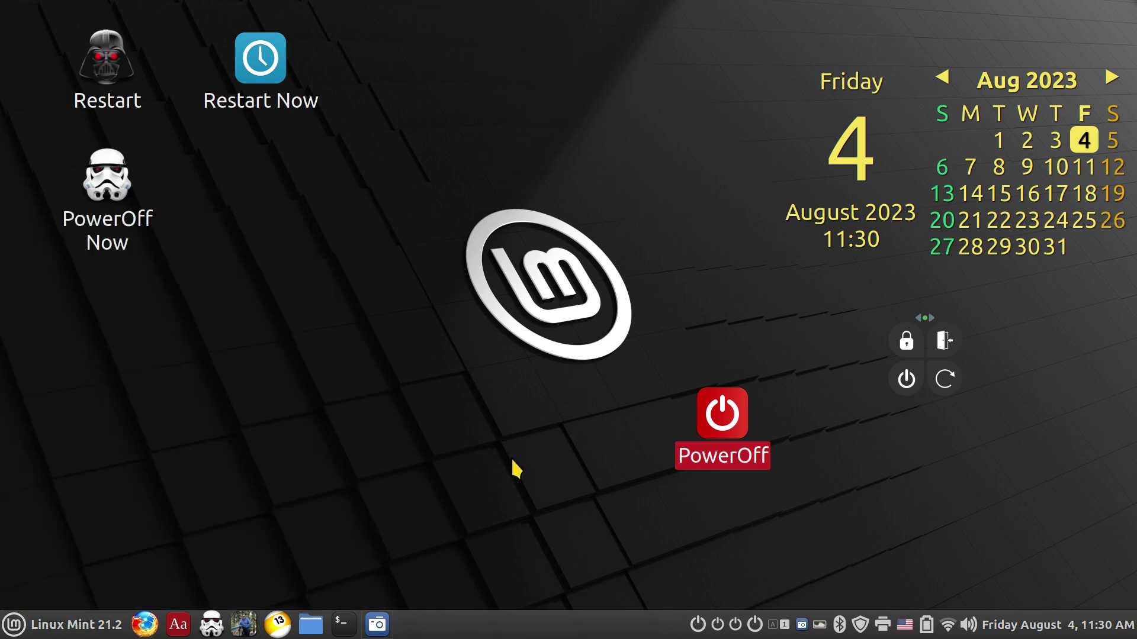
{"action": "left_click_drag", "start_coordinate": [718, 431], "coordinate": [230, 201]}
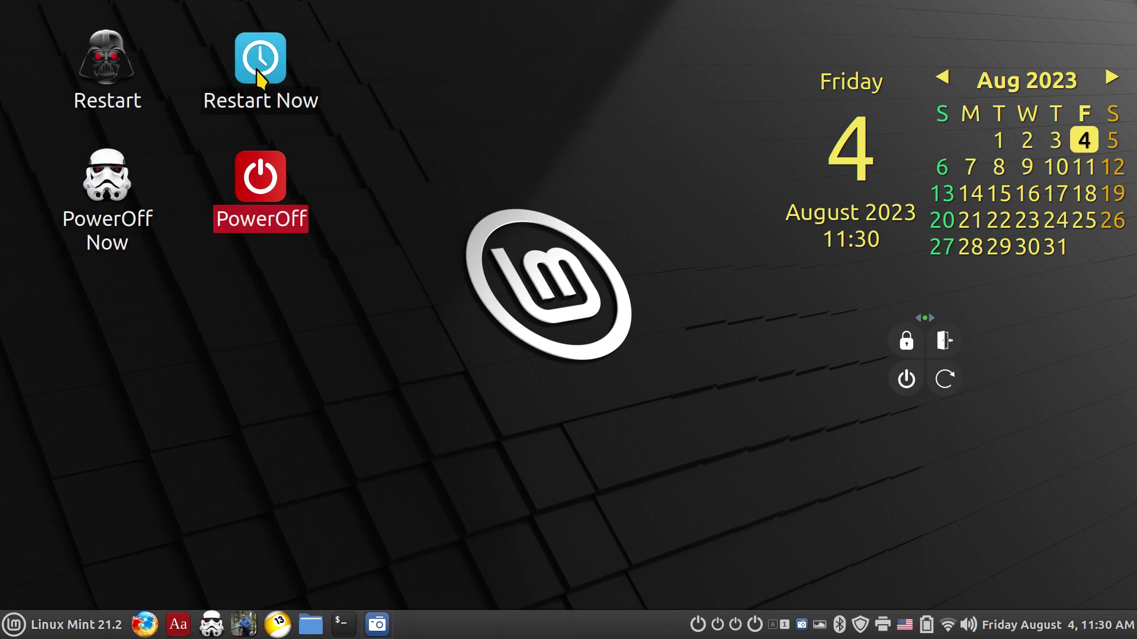